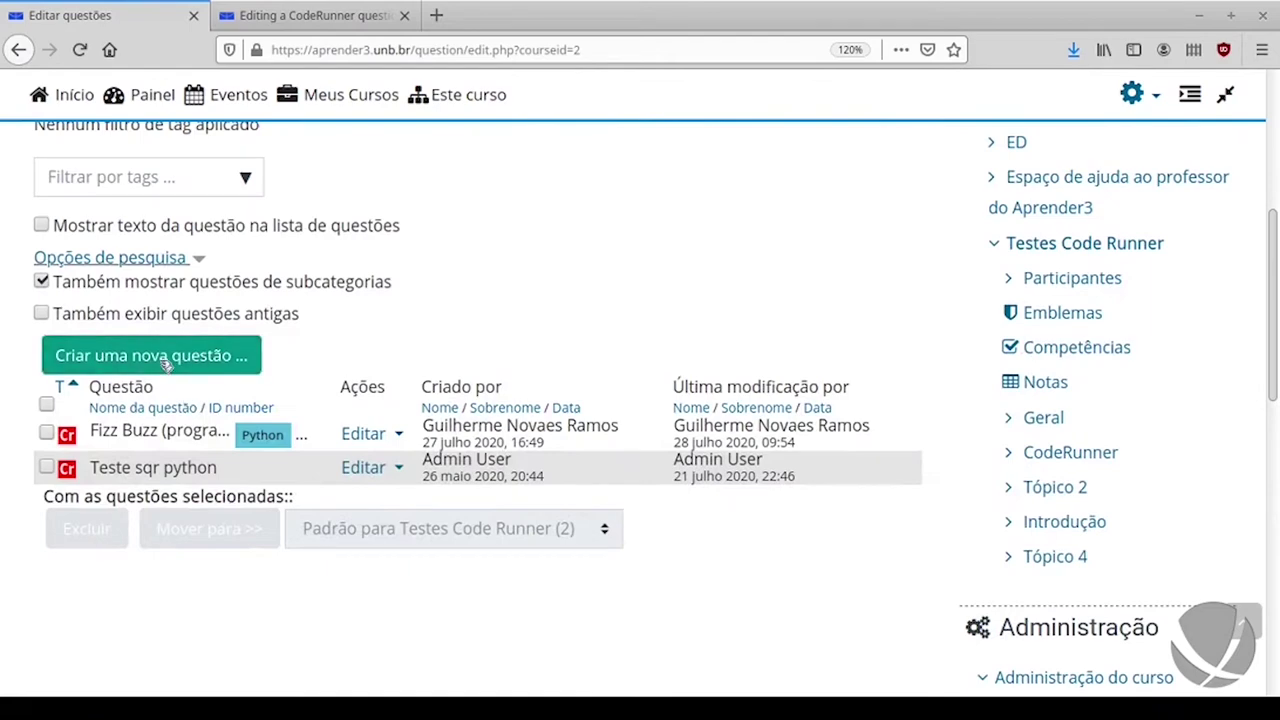
Step: Create a new question of the CodeRunner type in the course question bank
click(157, 356)
scroll(337, 353, down, 5)
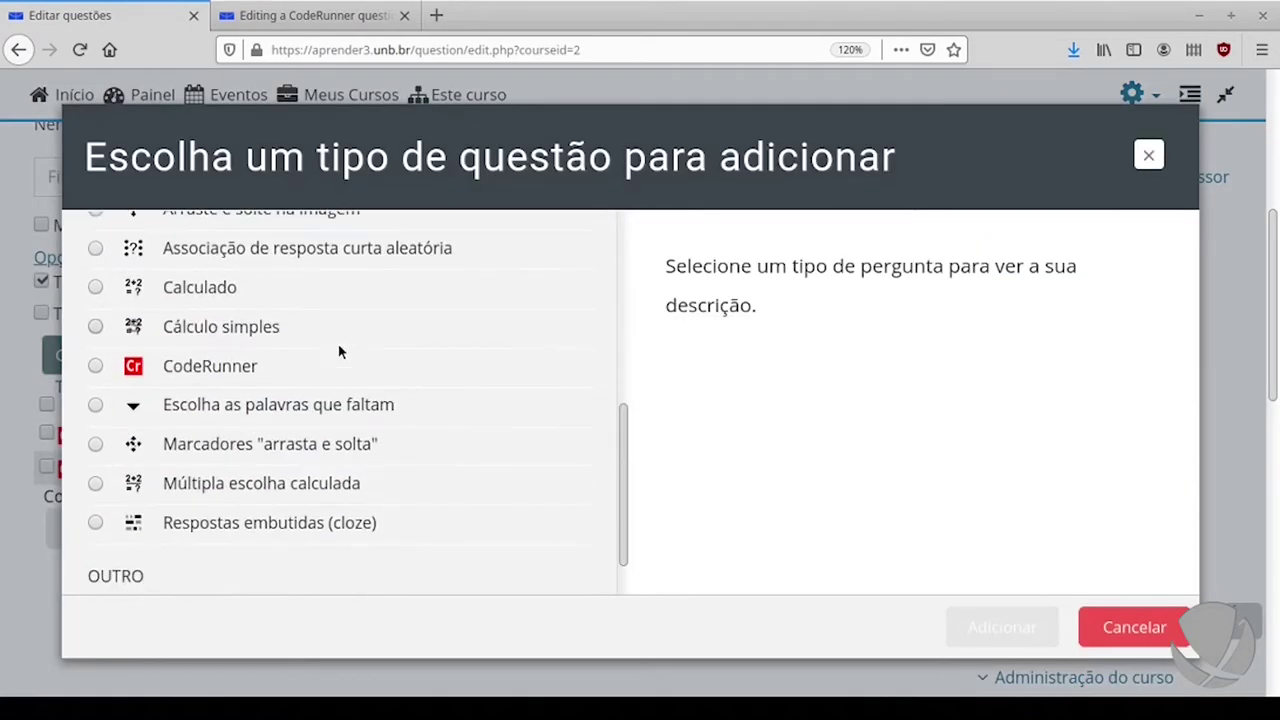
click(95, 366)
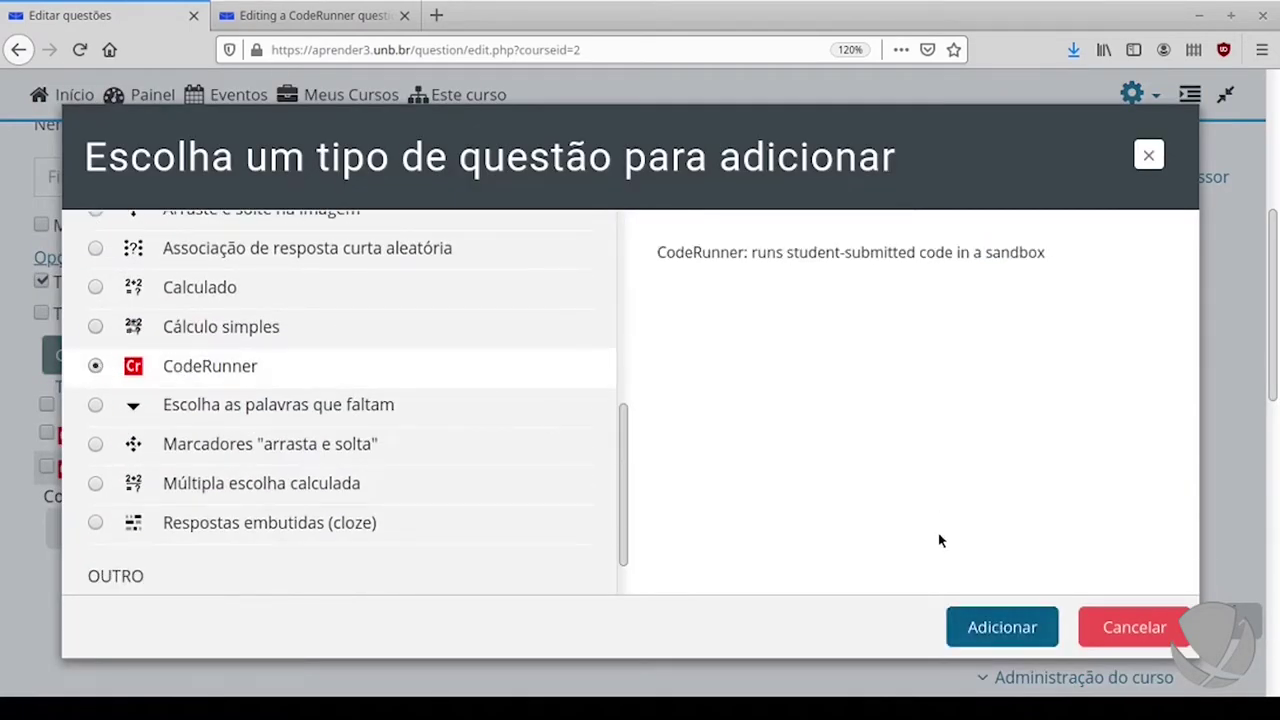
click(995, 628)
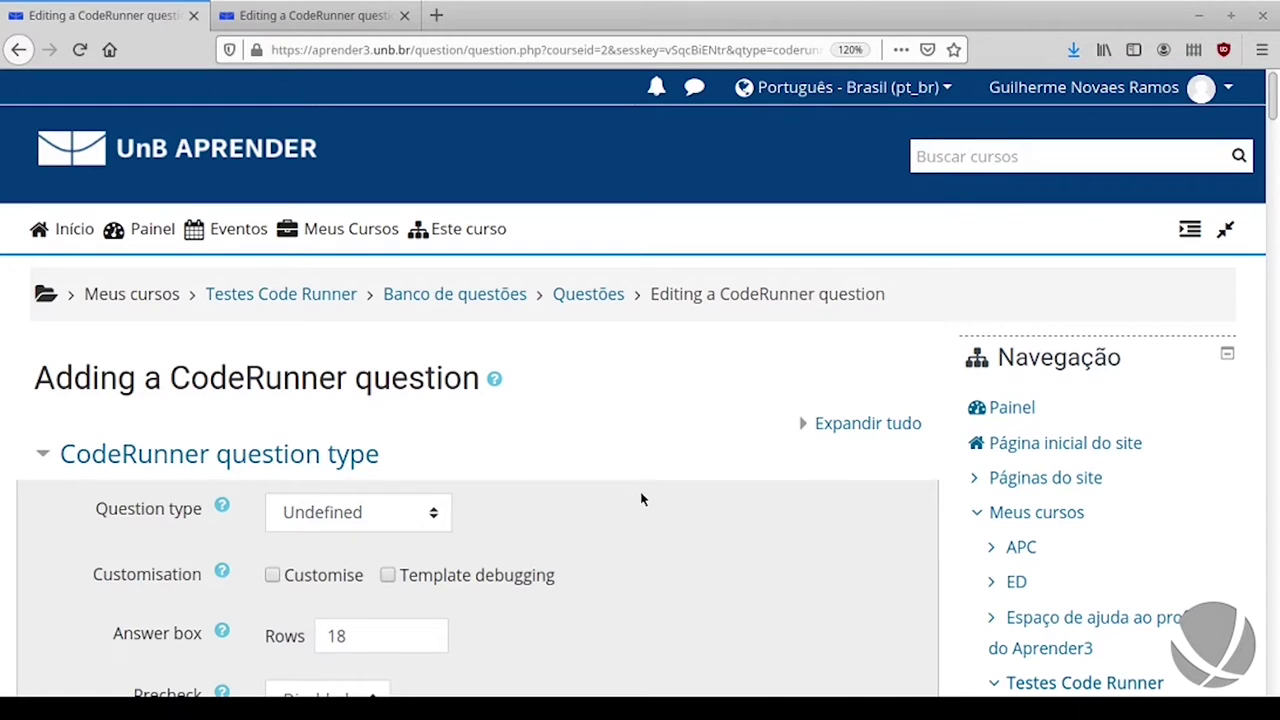
Step: Set the CodeRunner question type to python3
scroll(546, 283, down, 3)
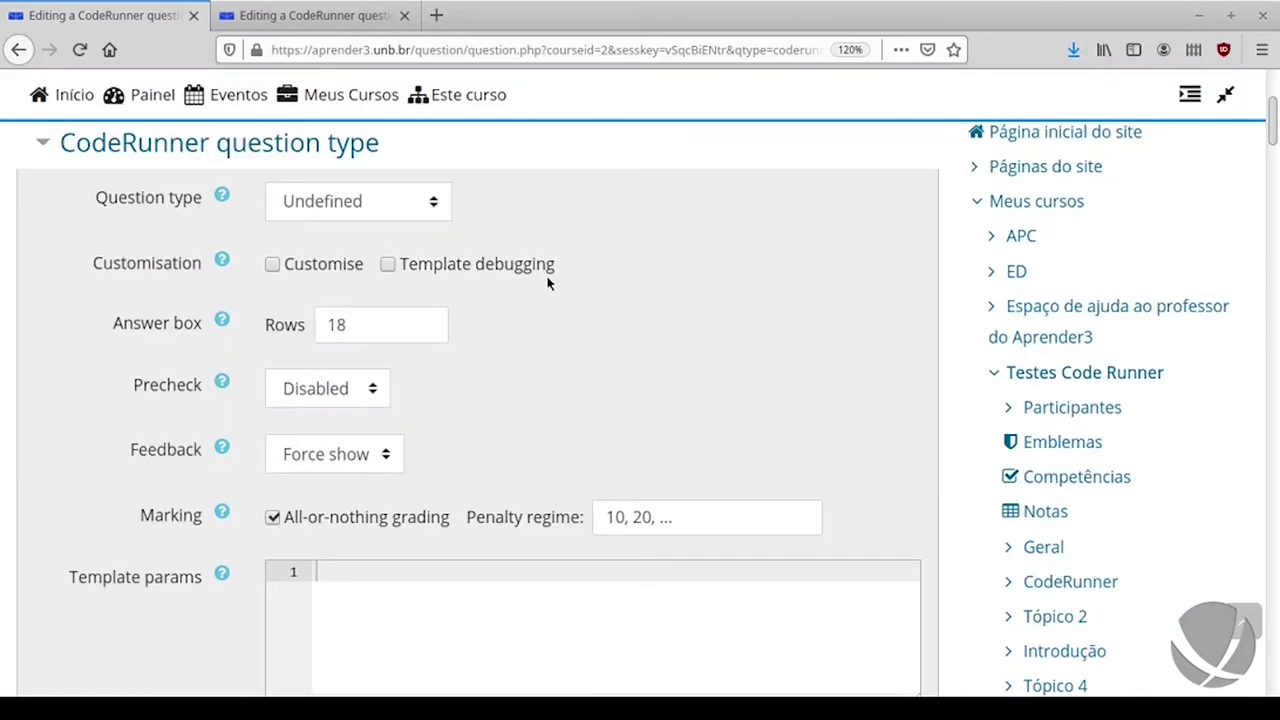
click(422, 205)
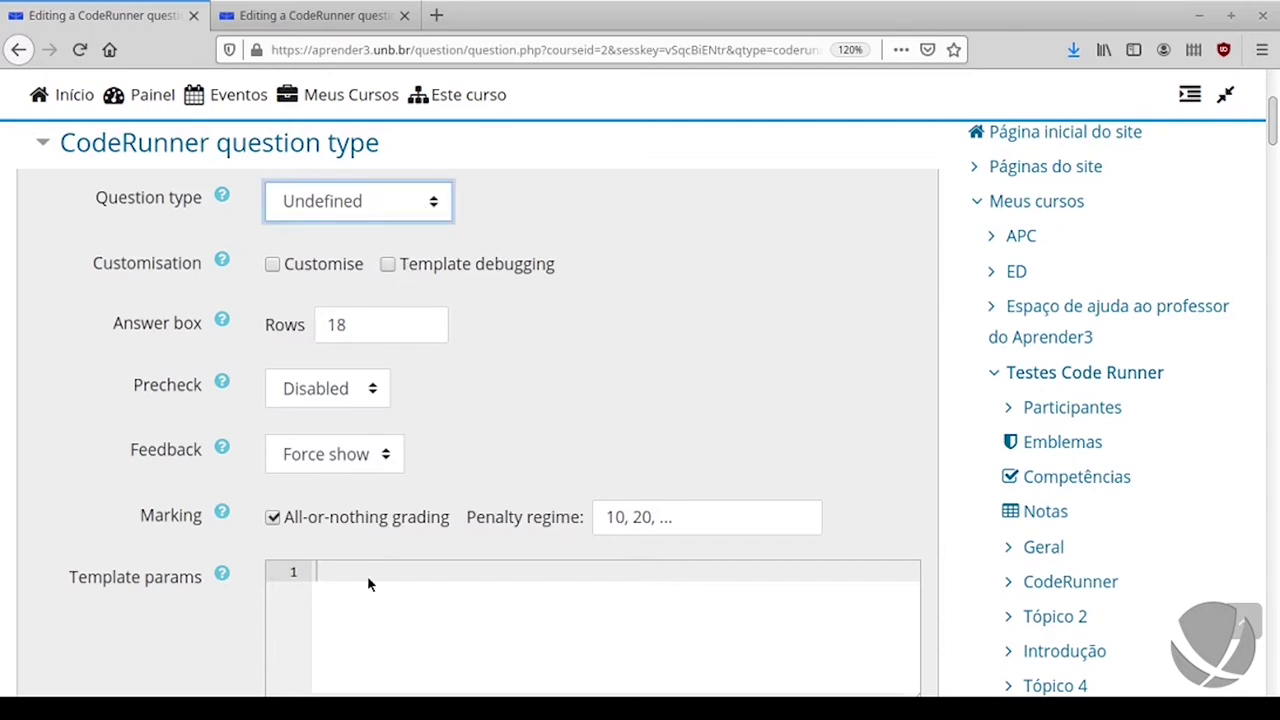
text(python3)
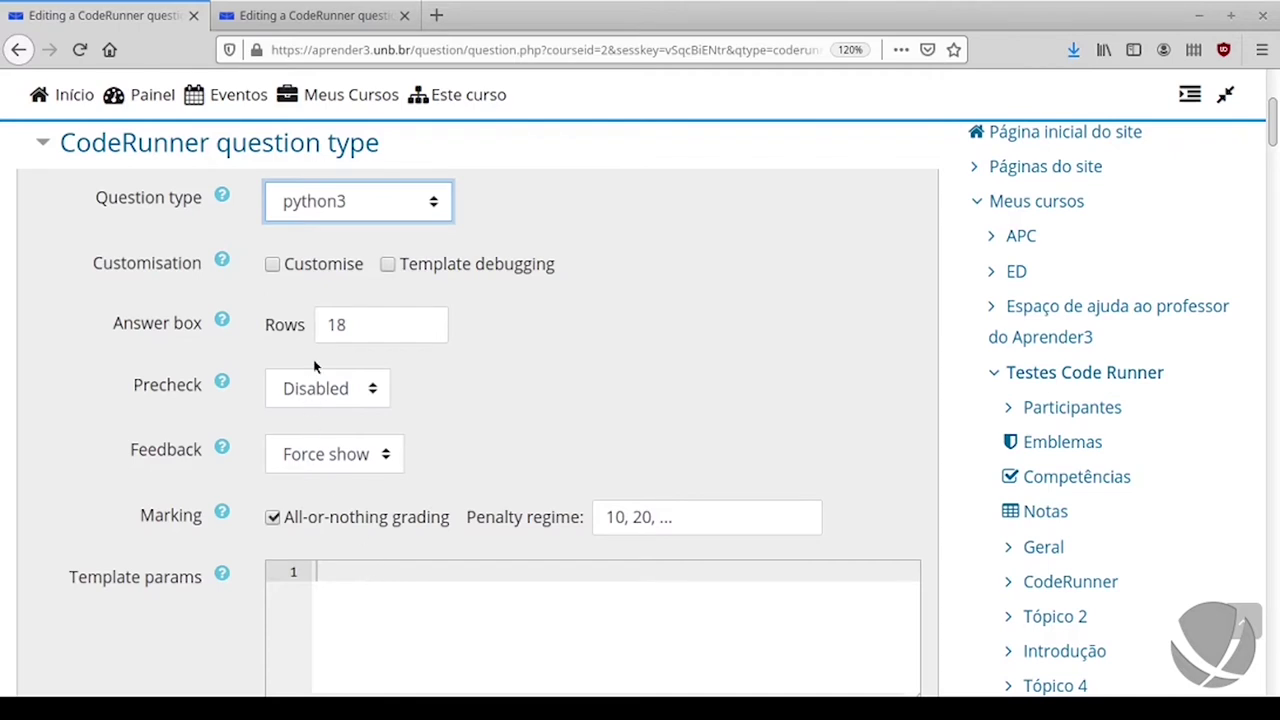
Step: Turn off all-or-nothing grading and set the penalty regime to 0
scroll(529, 323, down, 2)
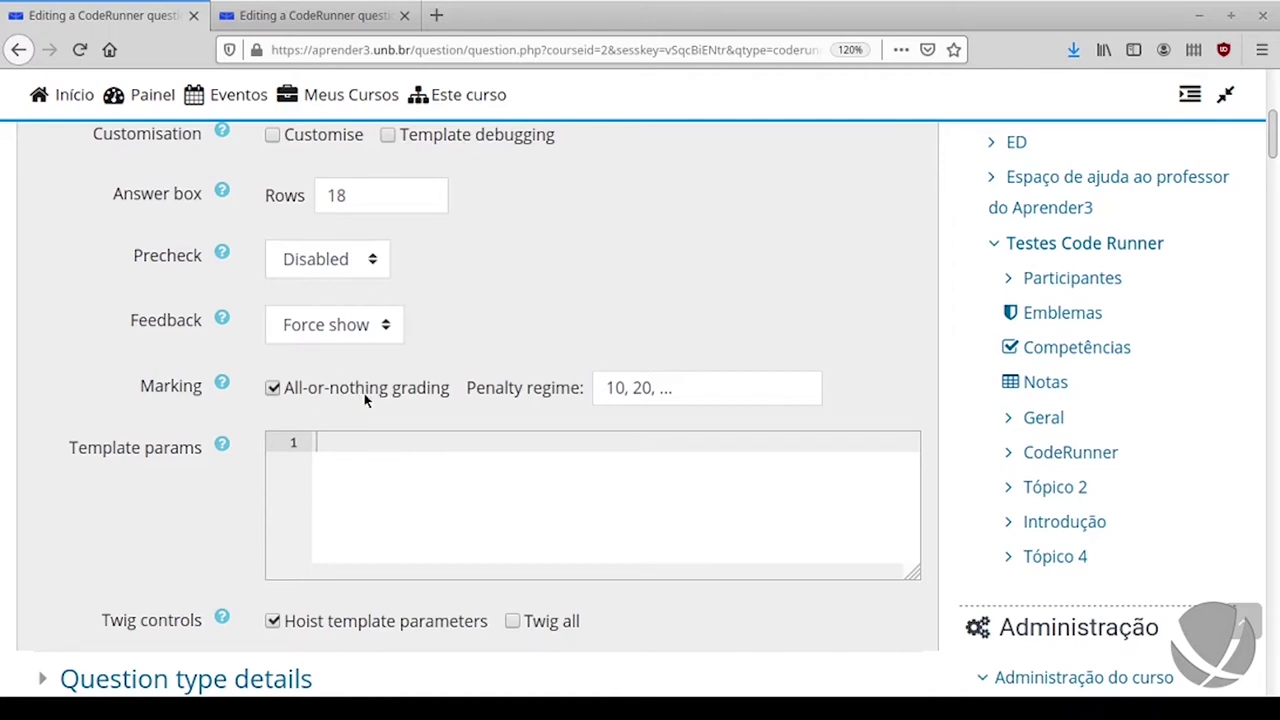
click(272, 390)
click(626, 393)
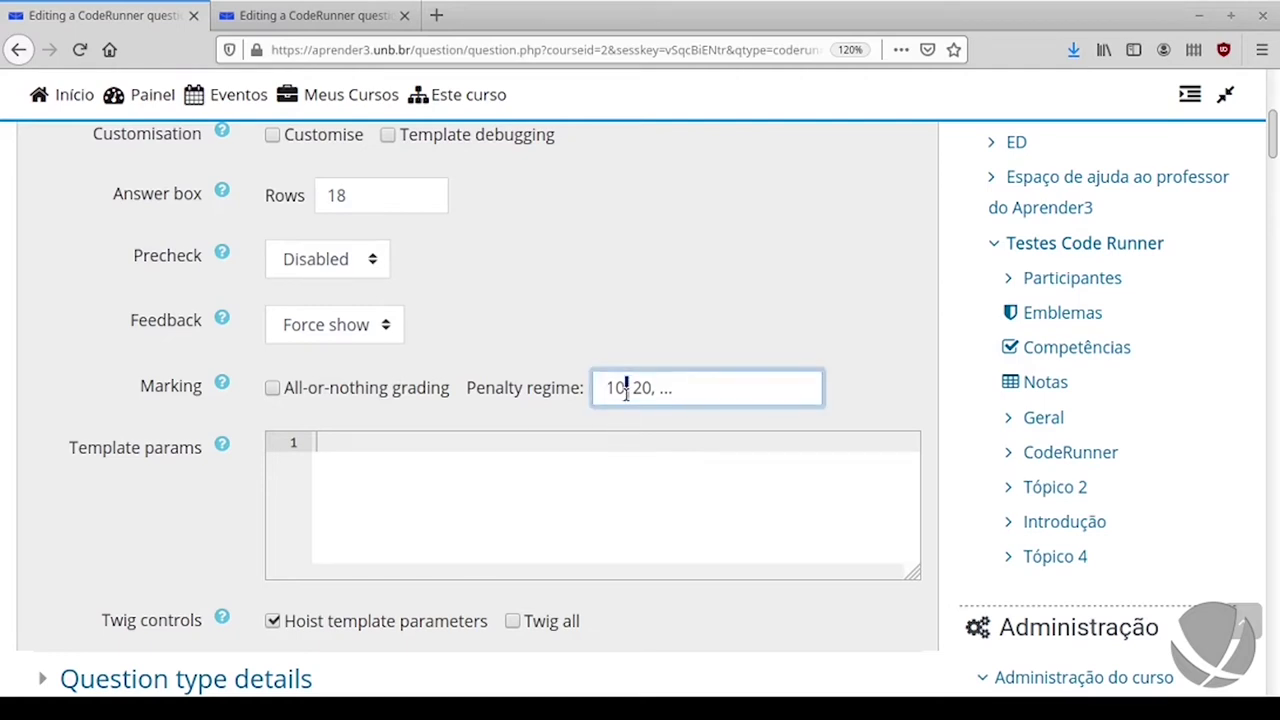
key(ctrl+a)
text(0)
Step: Name the question "Fizz buzz (função)" in the general settings
scroll(230, 346, down, 8)
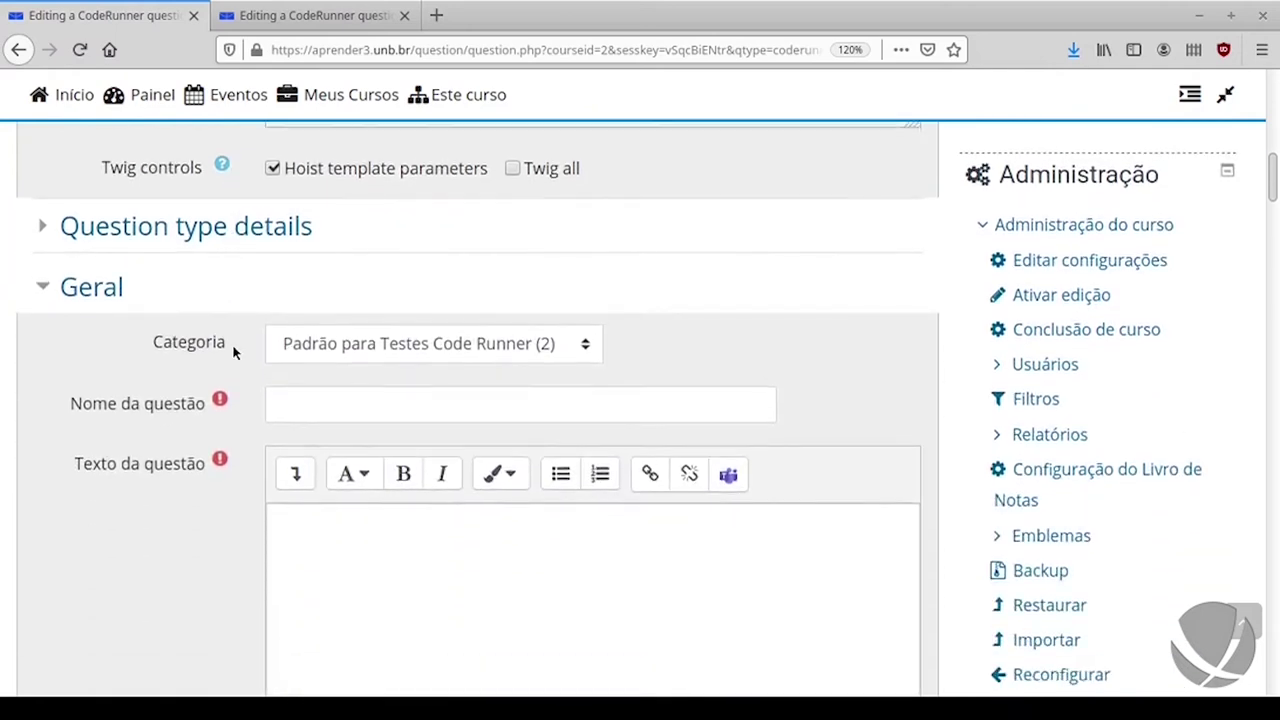
scroll(232, 344, down, 2)
click(378, 282)
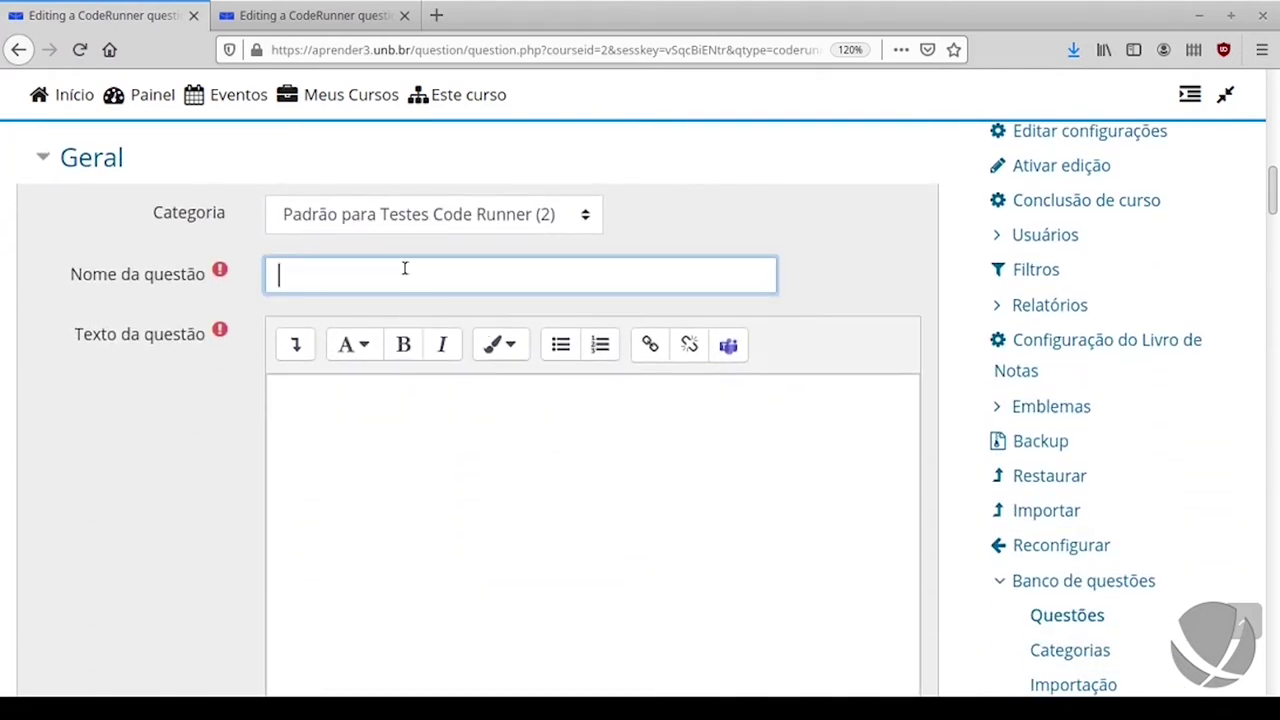
text(Fizz buzz (fu)
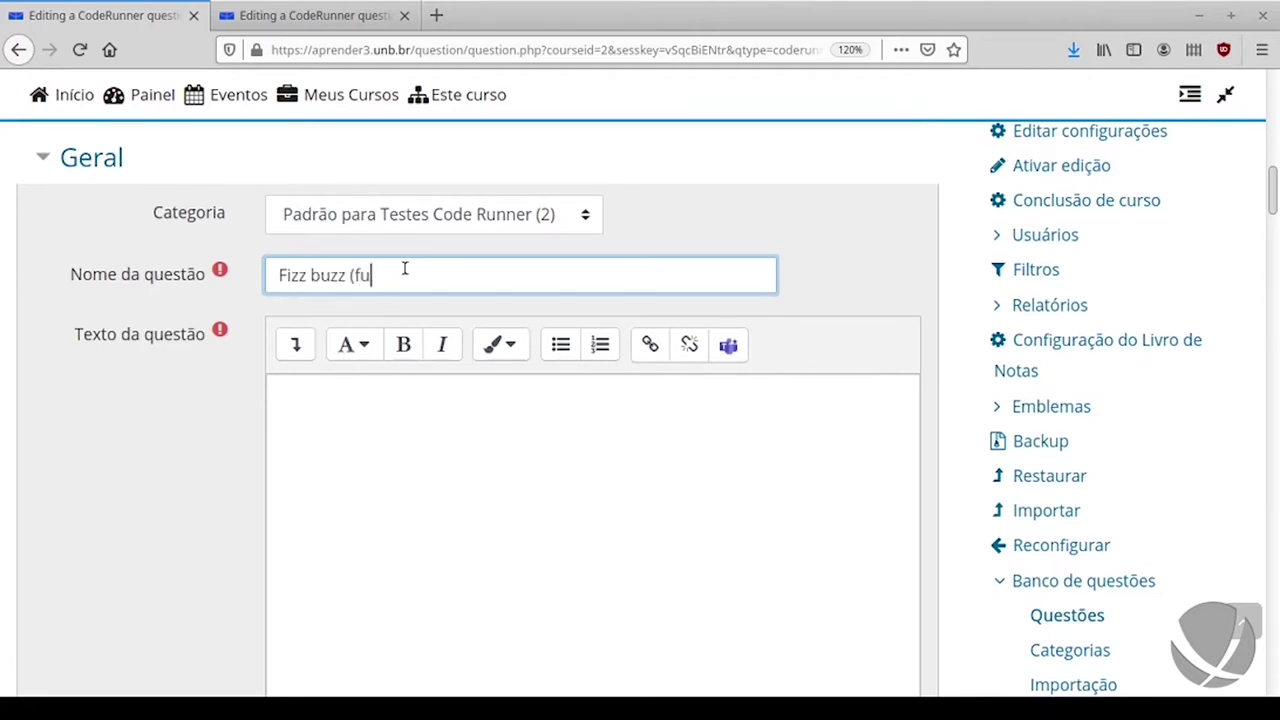
text(nção))
Step: Paste the prepared FizzBuzz statement, with its Entrada and Saída sections, into the question text as HTML source and return to the formatted view
click(358, 455)
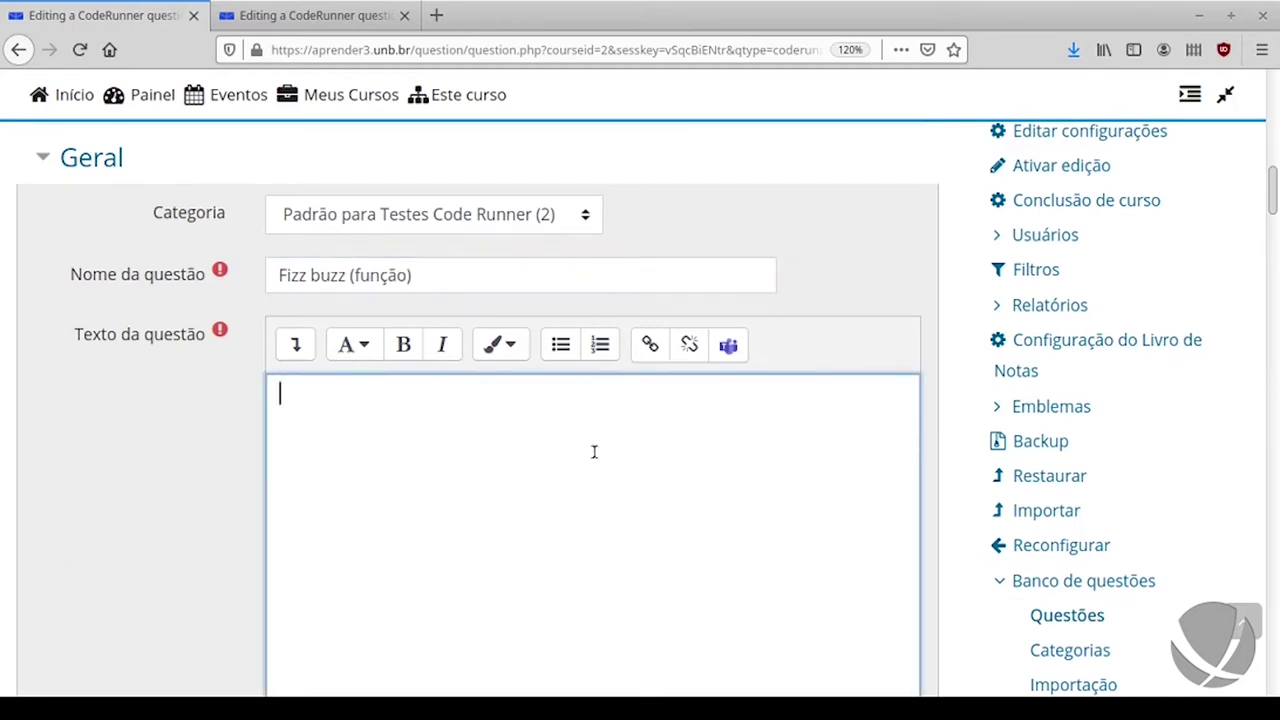
scroll(546, 463, down, 1)
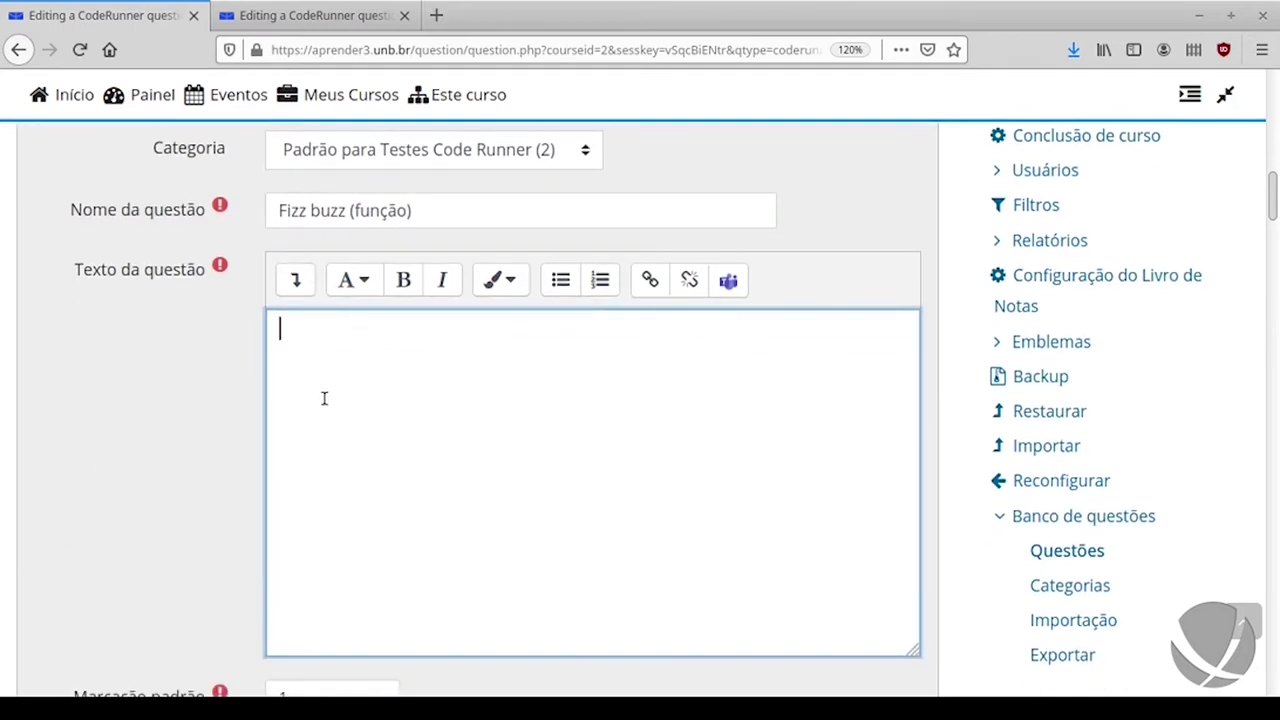
scroll(326, 402, down, 1)
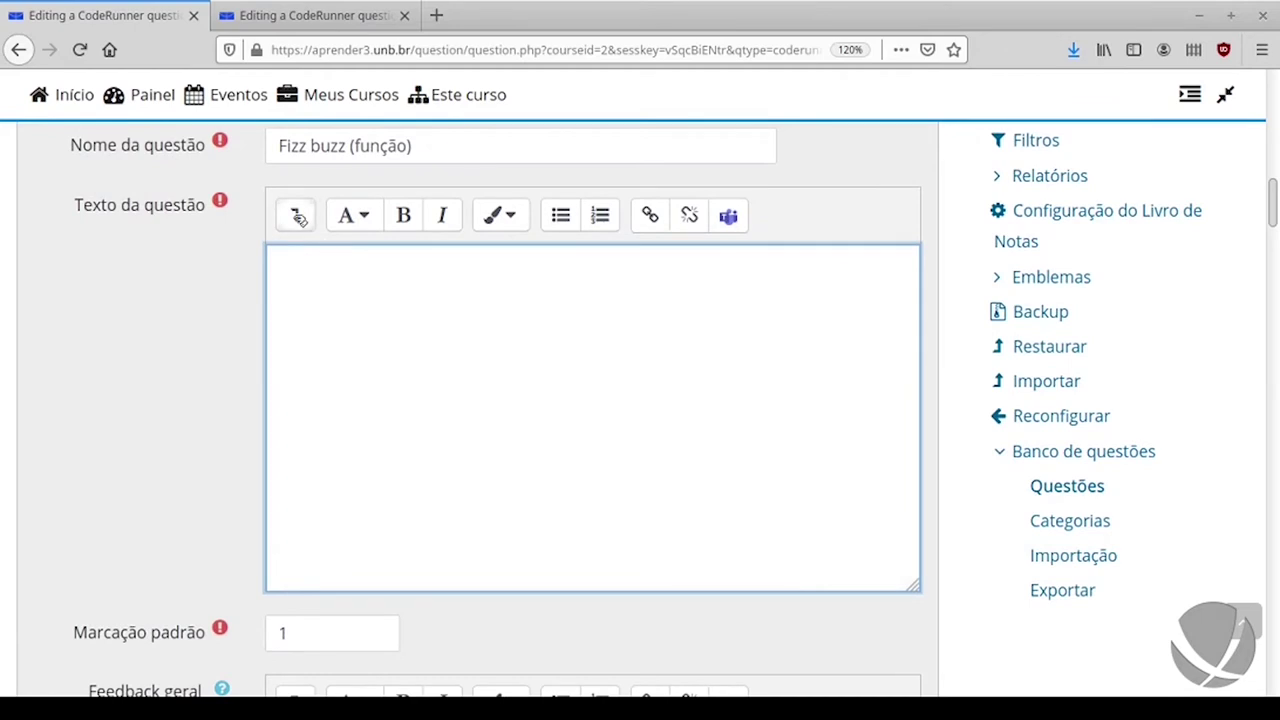
click(295, 215)
click(733, 308)
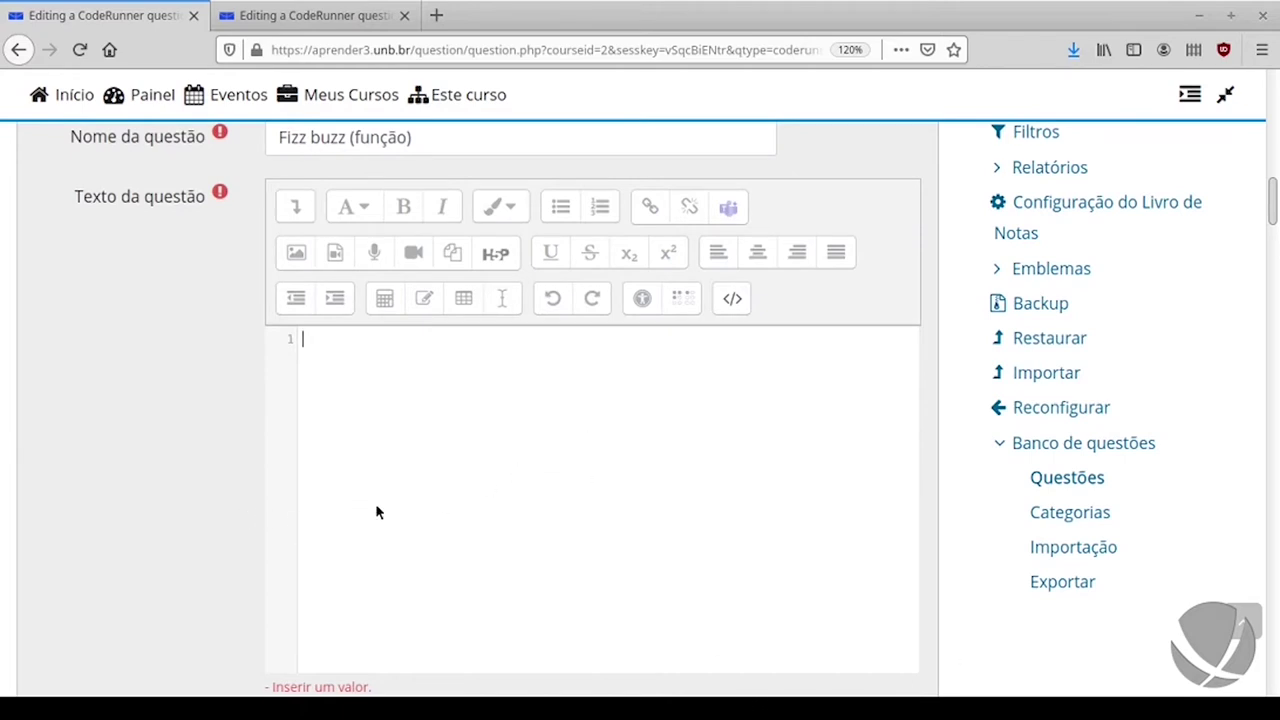
key(ctrl+v)
click(748, 300)
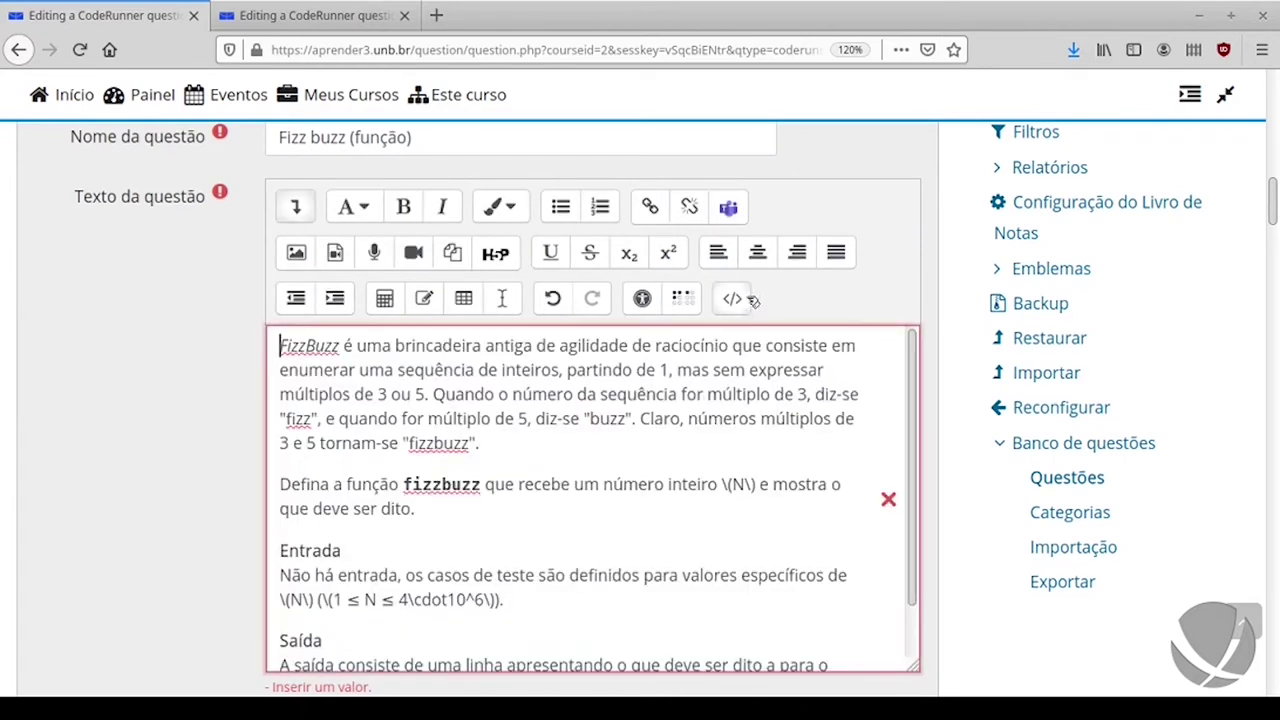
Step: Review the formatted question text, from the game description and the fizzbuzz function definition through the Entrada and Saída sections
scroll(745, 292, down, 1)
scroll(500, 380, down, 1)
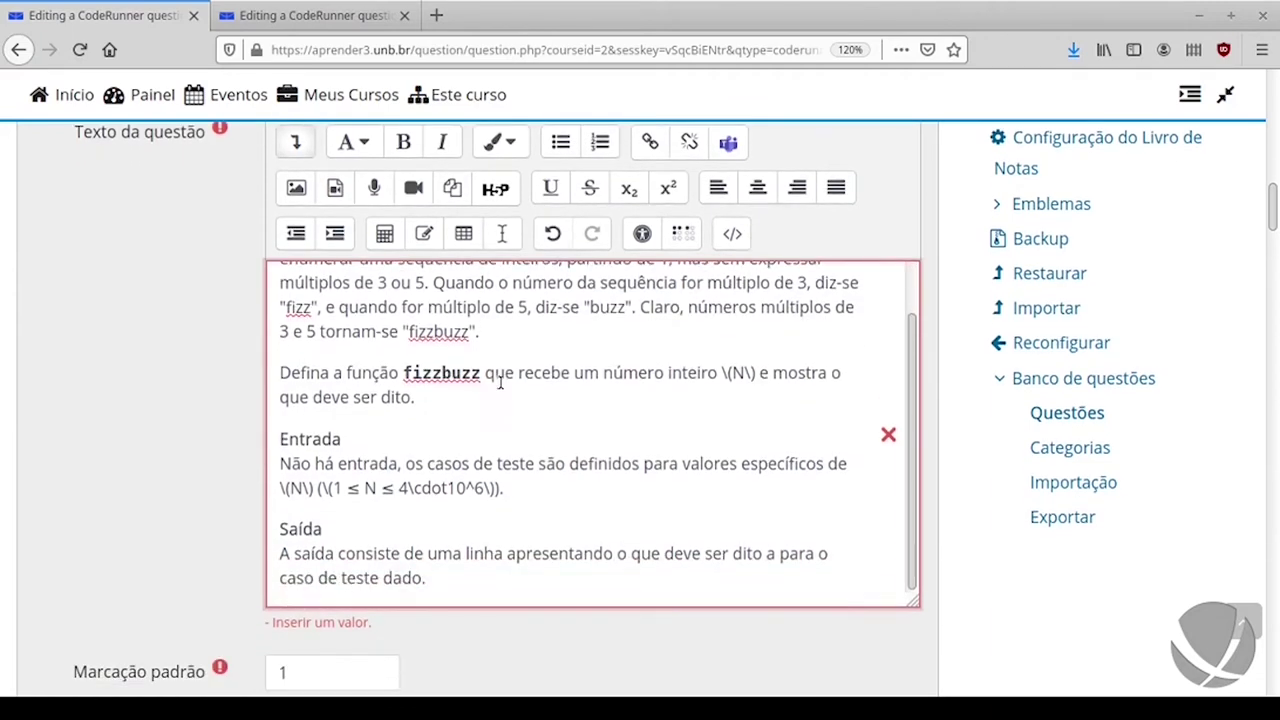
scroll(500, 380, up, 1)
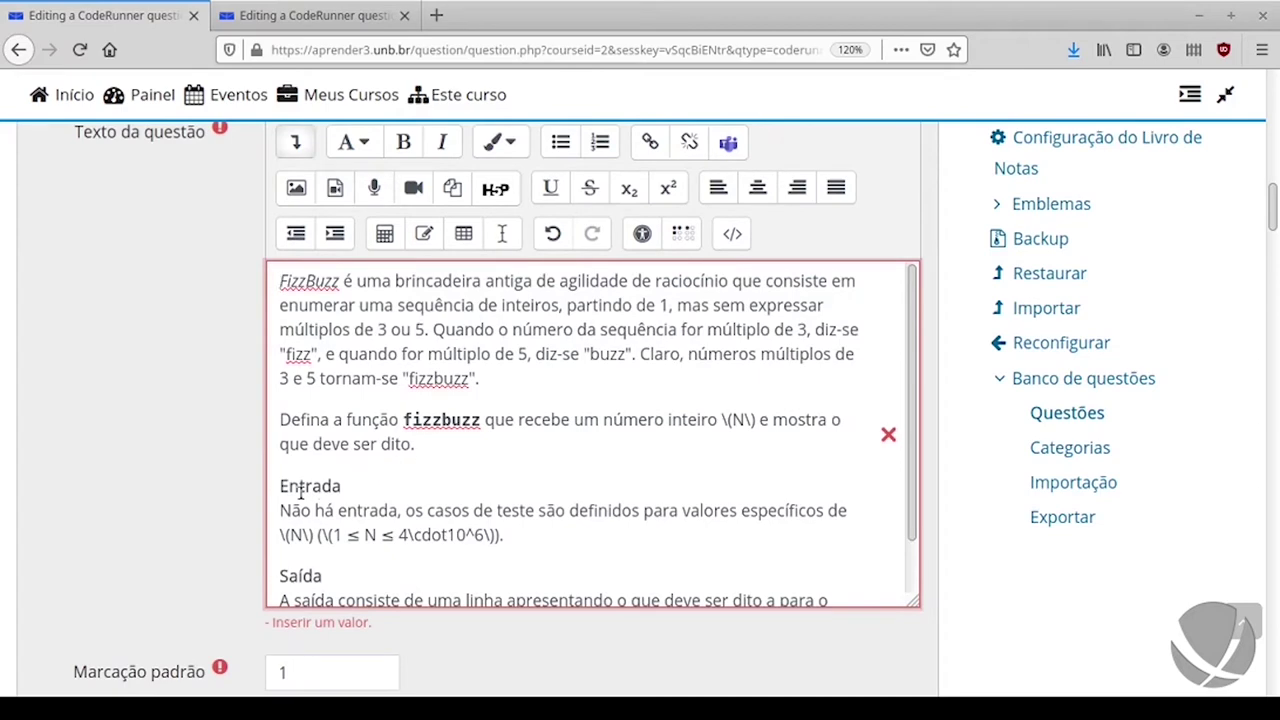
scroll(335, 490, down, 3)
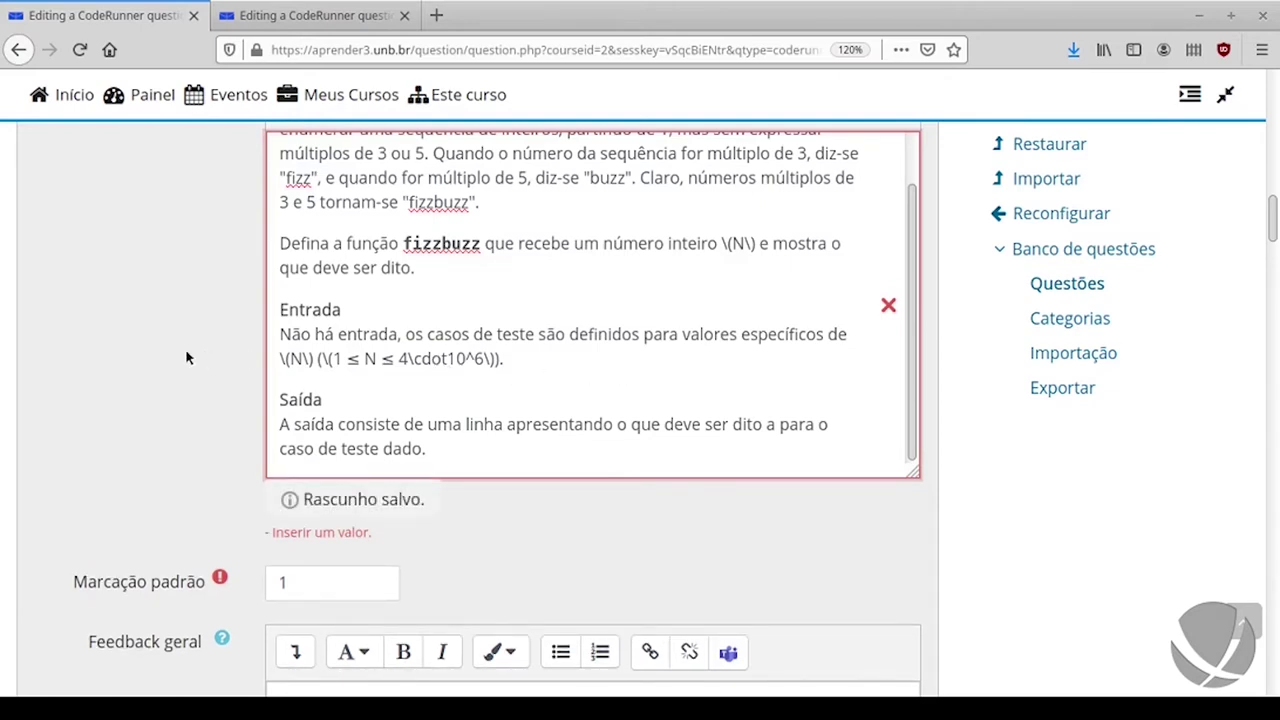
scroll(437, 340, up, 2)
scroll(186, 349, up, 2)
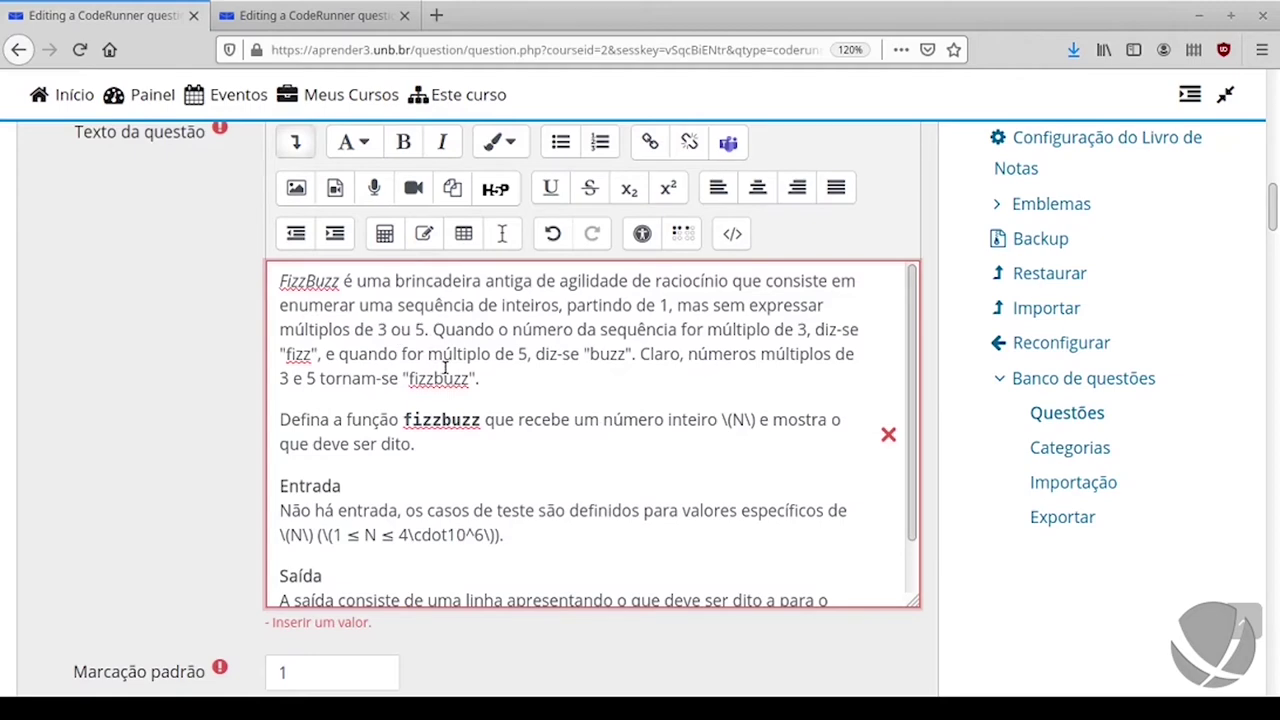
scroll(455, 421, down, 1)
scroll(191, 385, down, 5)
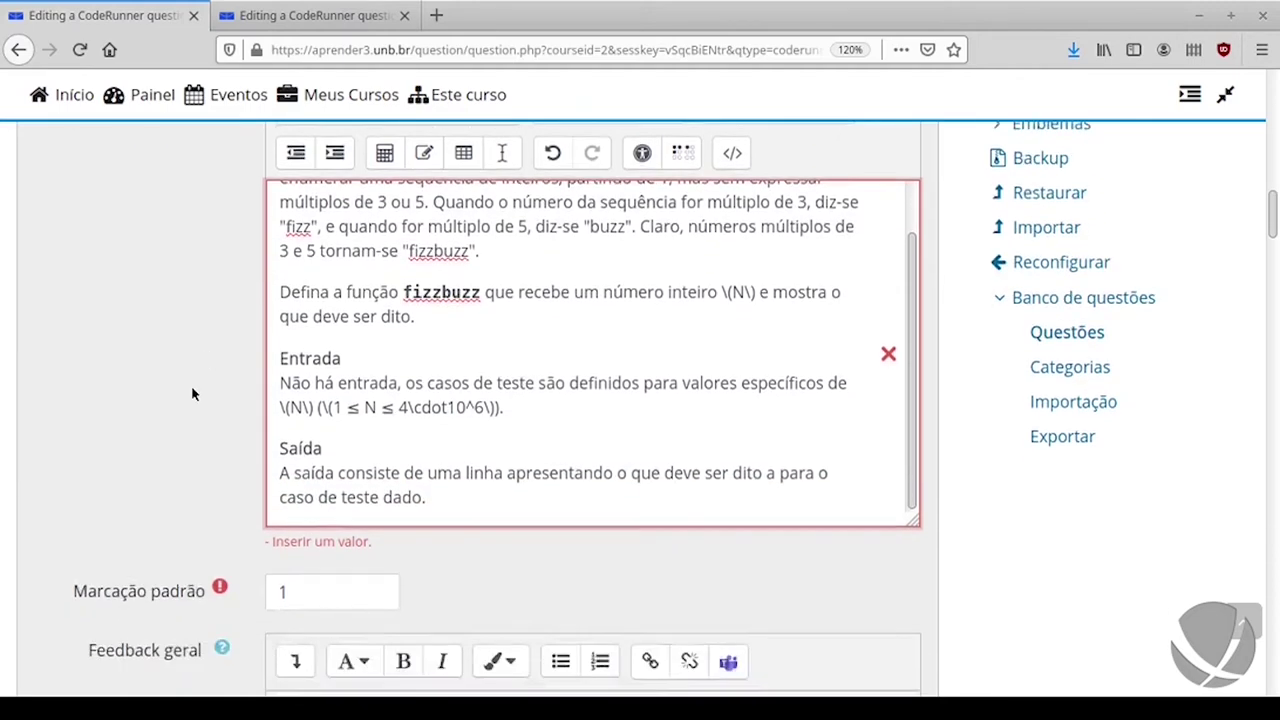
Step: Fill in the general feedback in Portuguese: the result depends on \(n\), so test that value and present the message matching the game's rules
scroll(184, 329, down, 3)
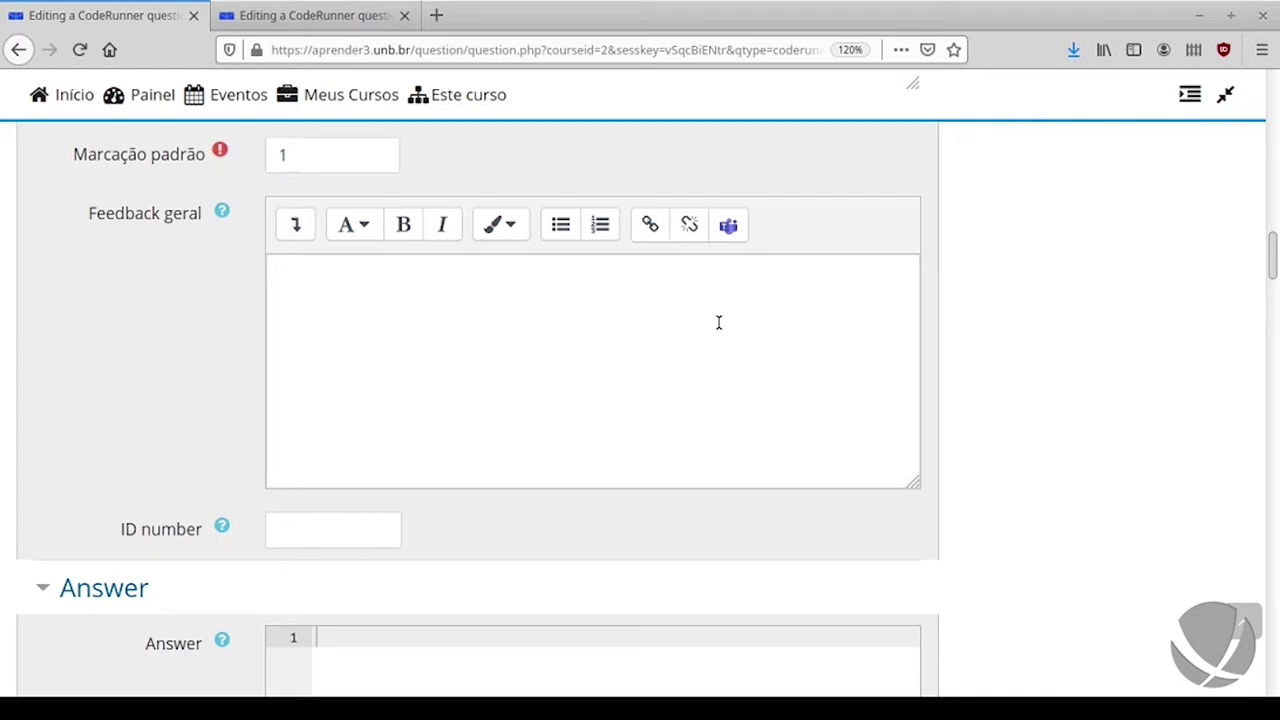
click(621, 306)
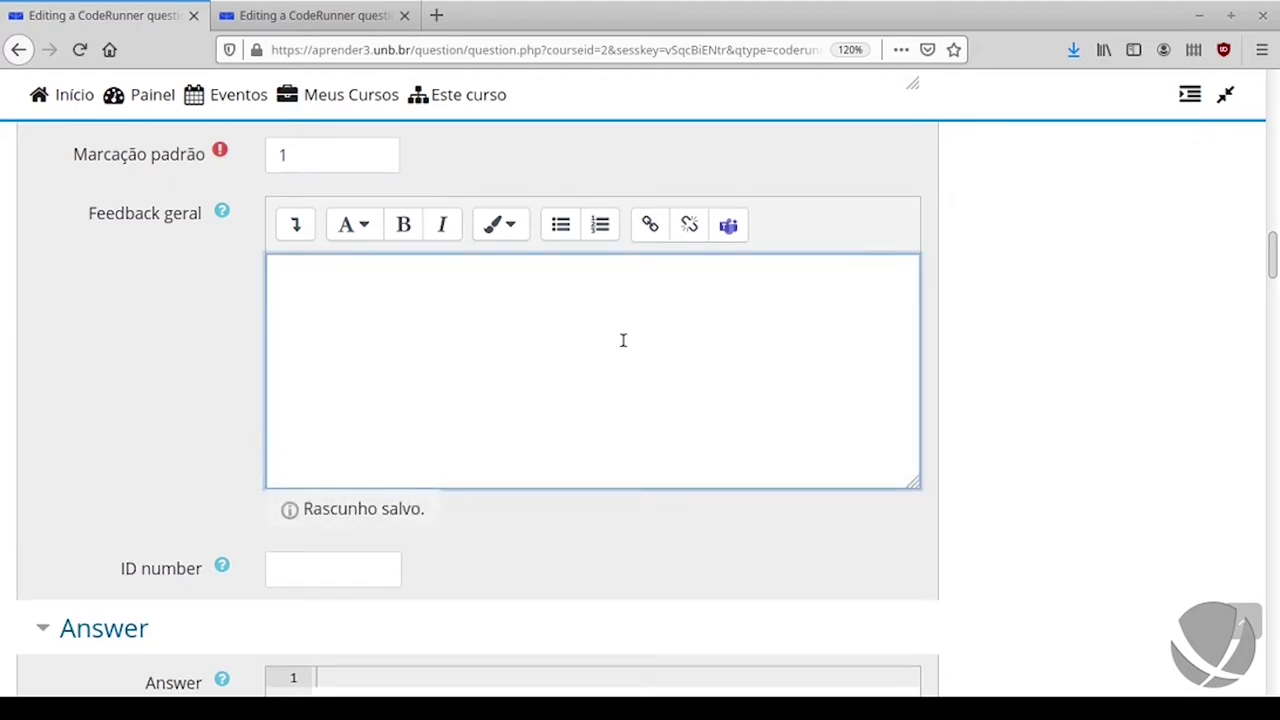
text(O resultado depende do valor de \(n\), a solução consiste em testar esse valor e apresentar a mensagem adequada conforme as regras da brincadeira.)
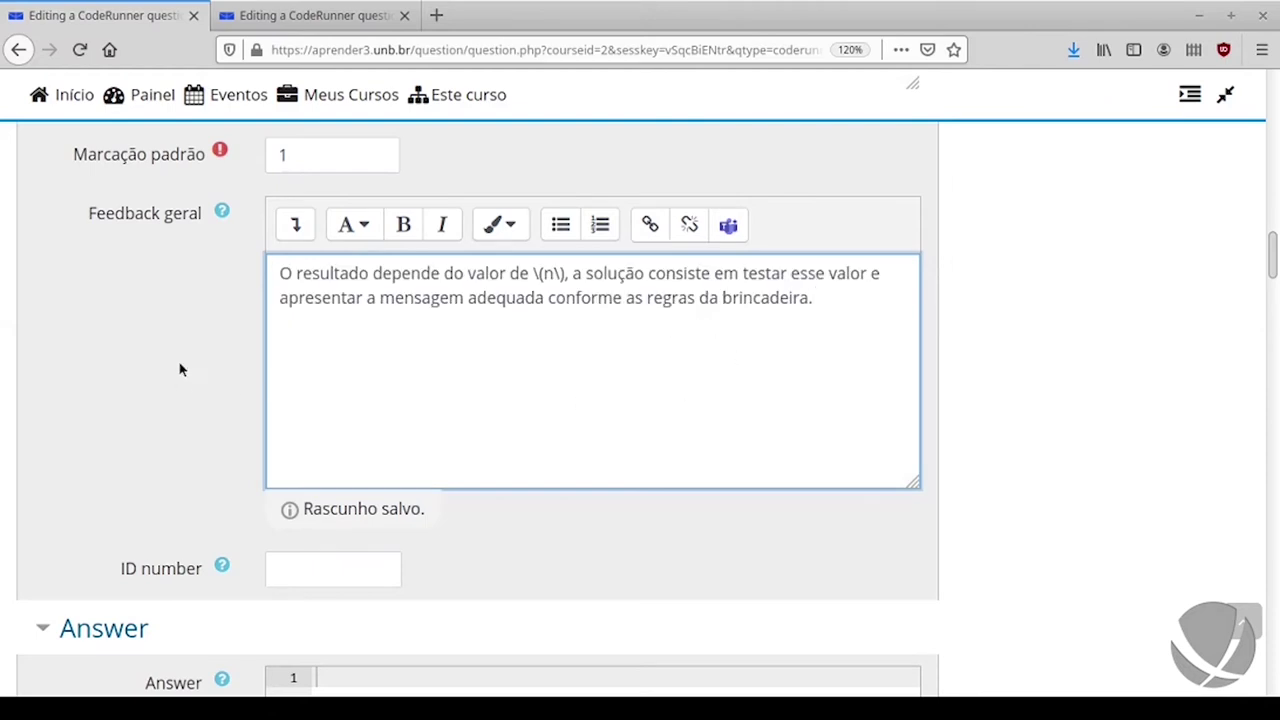
Step: Enter a Python sample answer defining fizzbuzz(n), which tests divisibility by 3 and 5 and prints fizz, buzz and número in an f-string
scroll(192, 352, down, 1)
scroll(192, 352, down, 5)
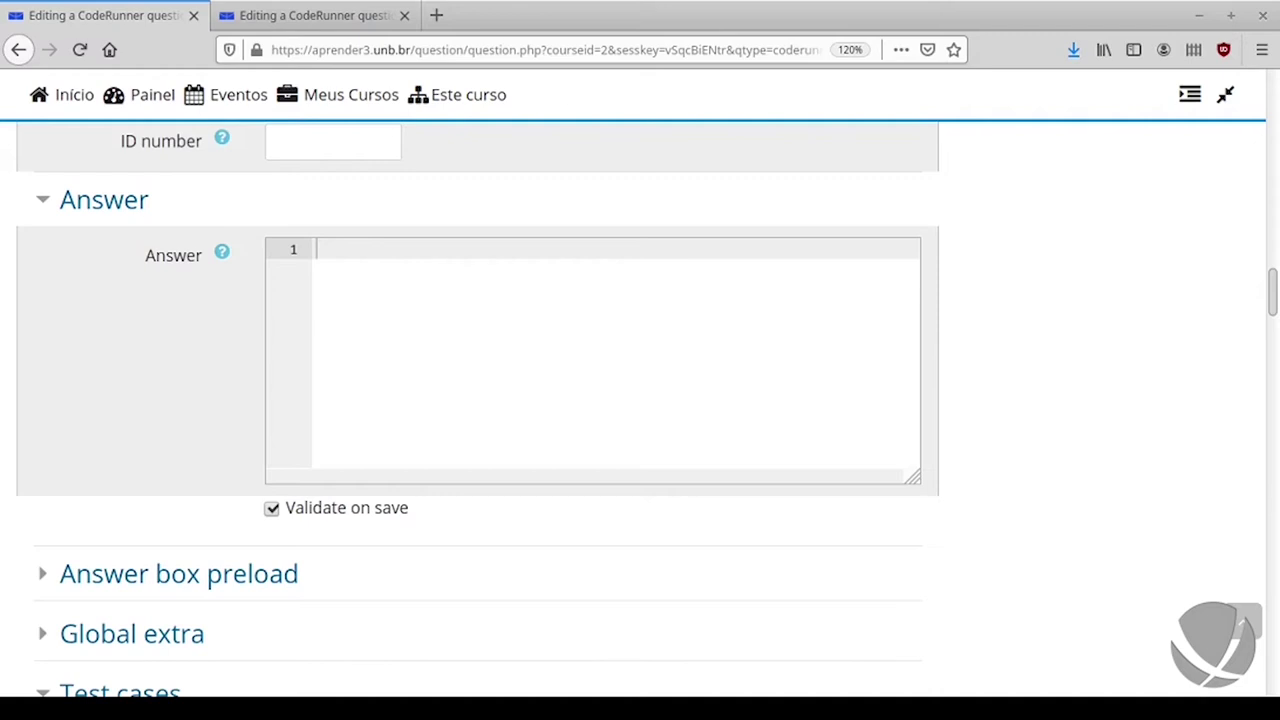
text(def fizzbuzz(n):     fizz = 'fizz' if n % 3 == 0 else ''     buzz = 'buzz' if n % 5 == 0 else ''     número = n if not fizz + buzz else ''     print(f'{fizz}{buzz}{número}'))
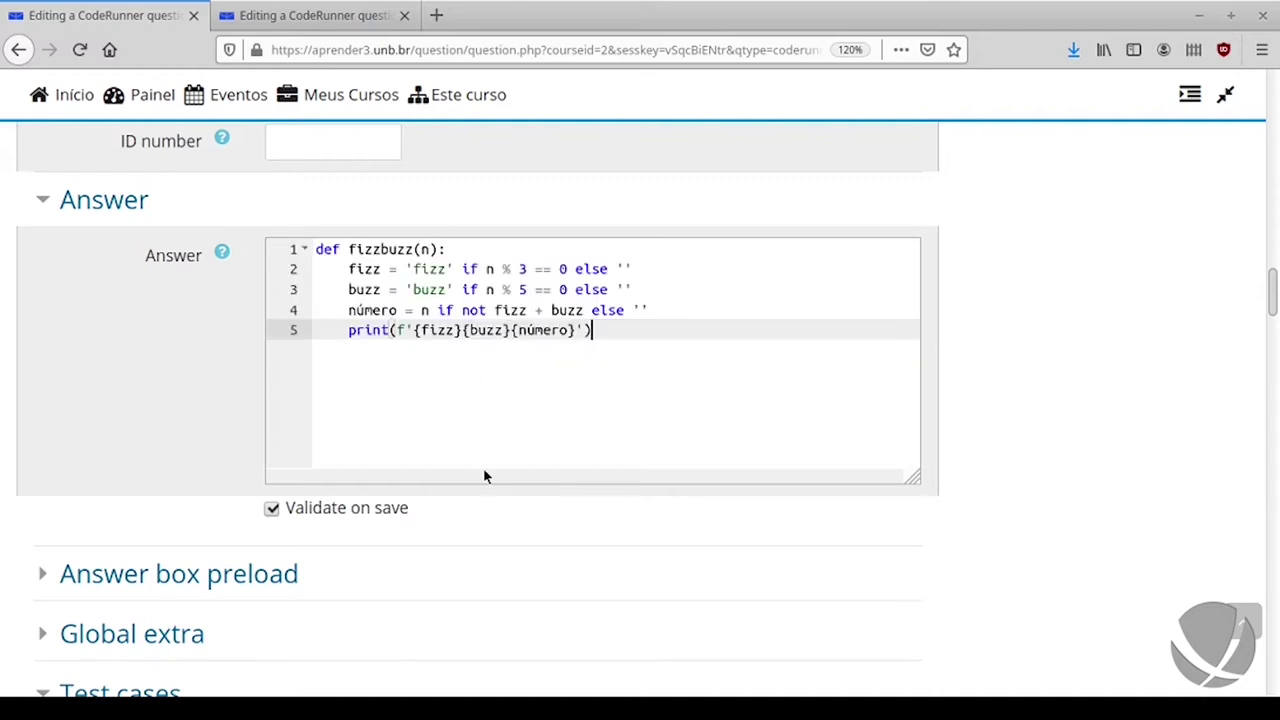
Step: Enter the function call fizzbuzz(13) as the code of test case 1
scroll(181, 389, down, 2)
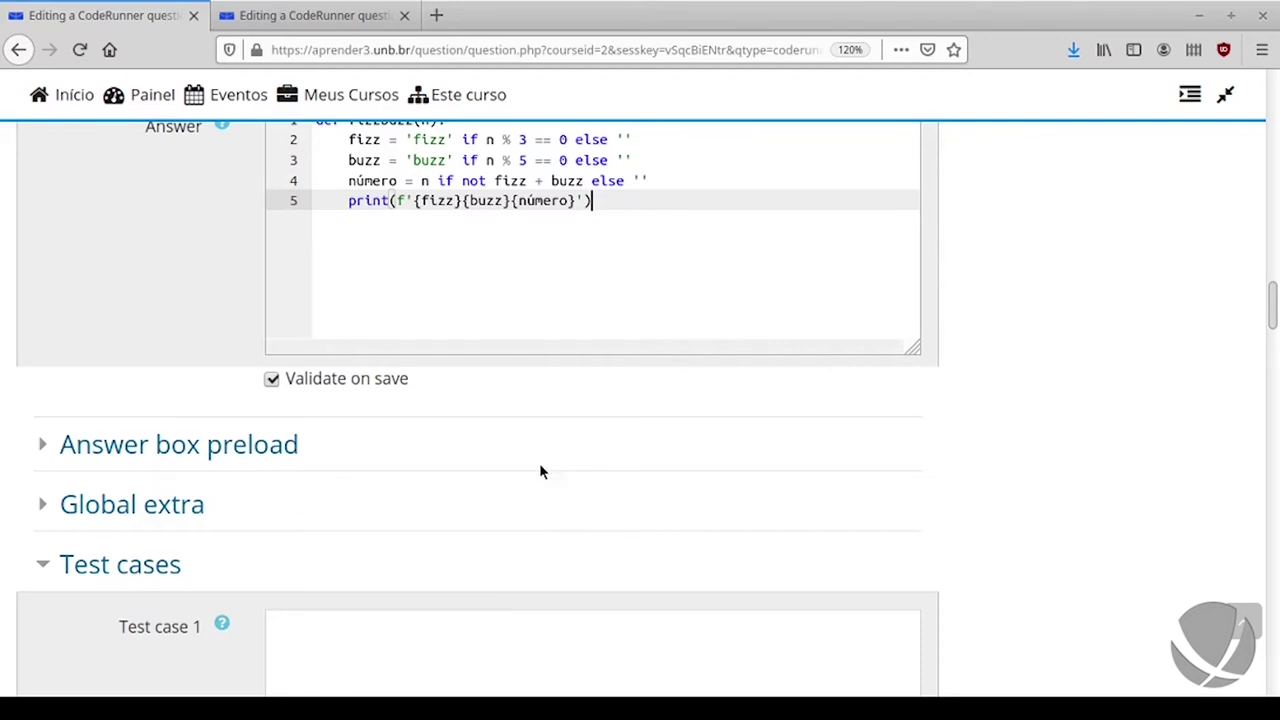
scroll(520, 460, down, 3)
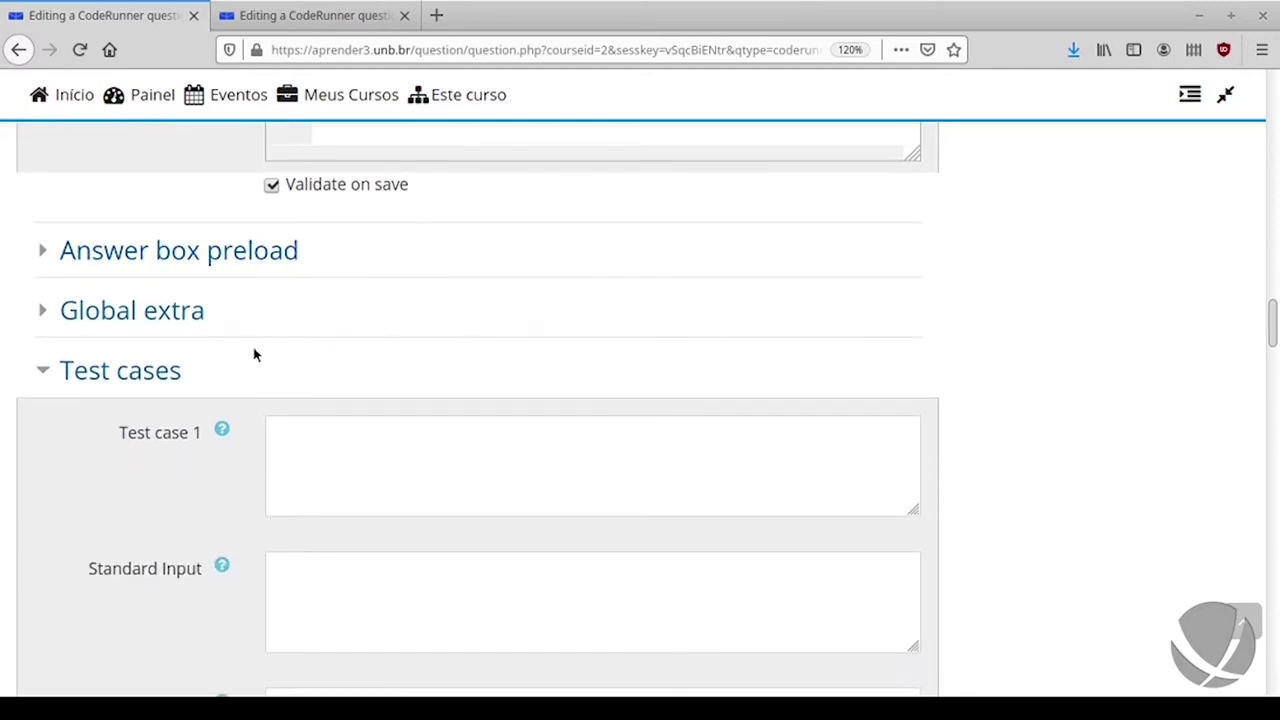
scroll(269, 300, down, 2)
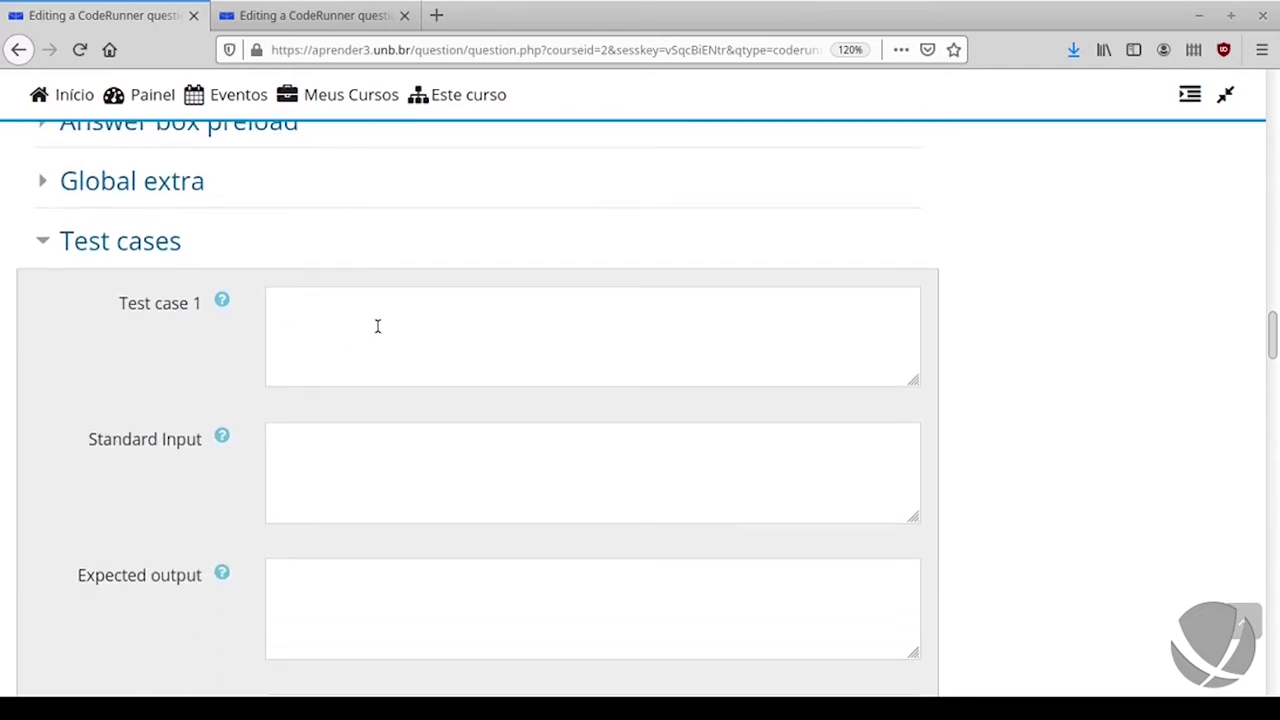
scroll(378, 326, down, 1)
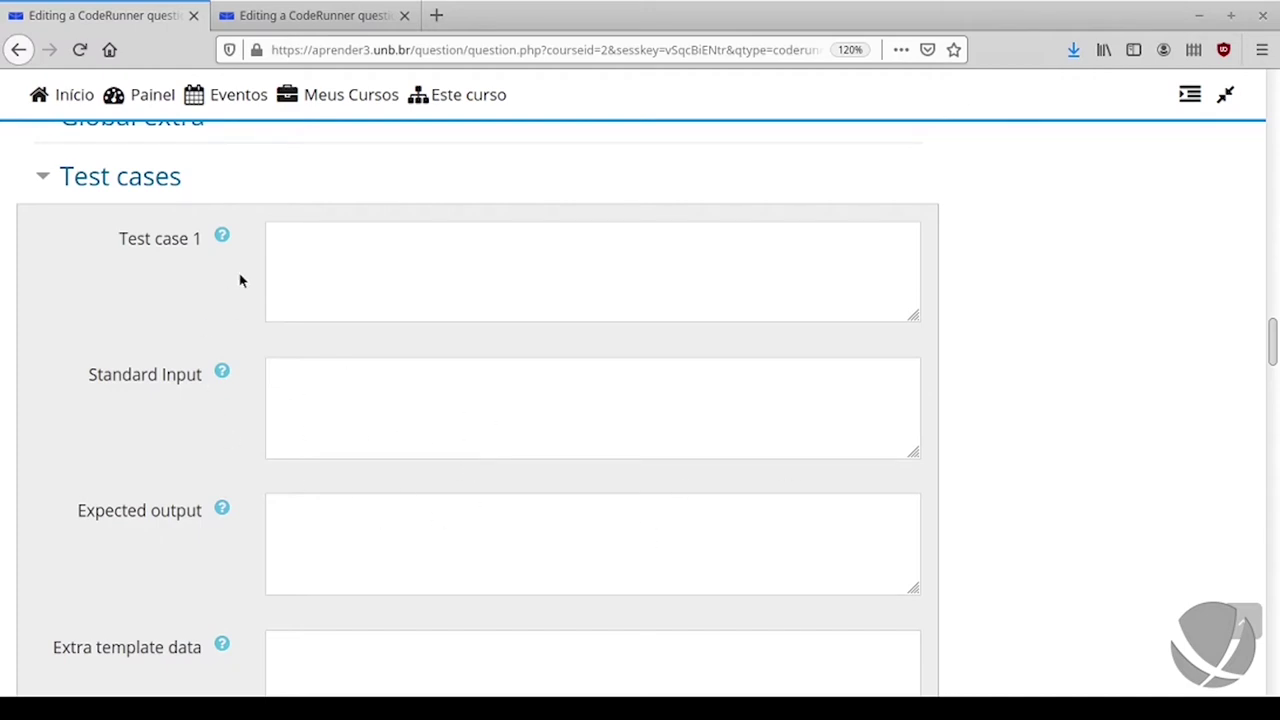
click(380, 262)
text(fi)
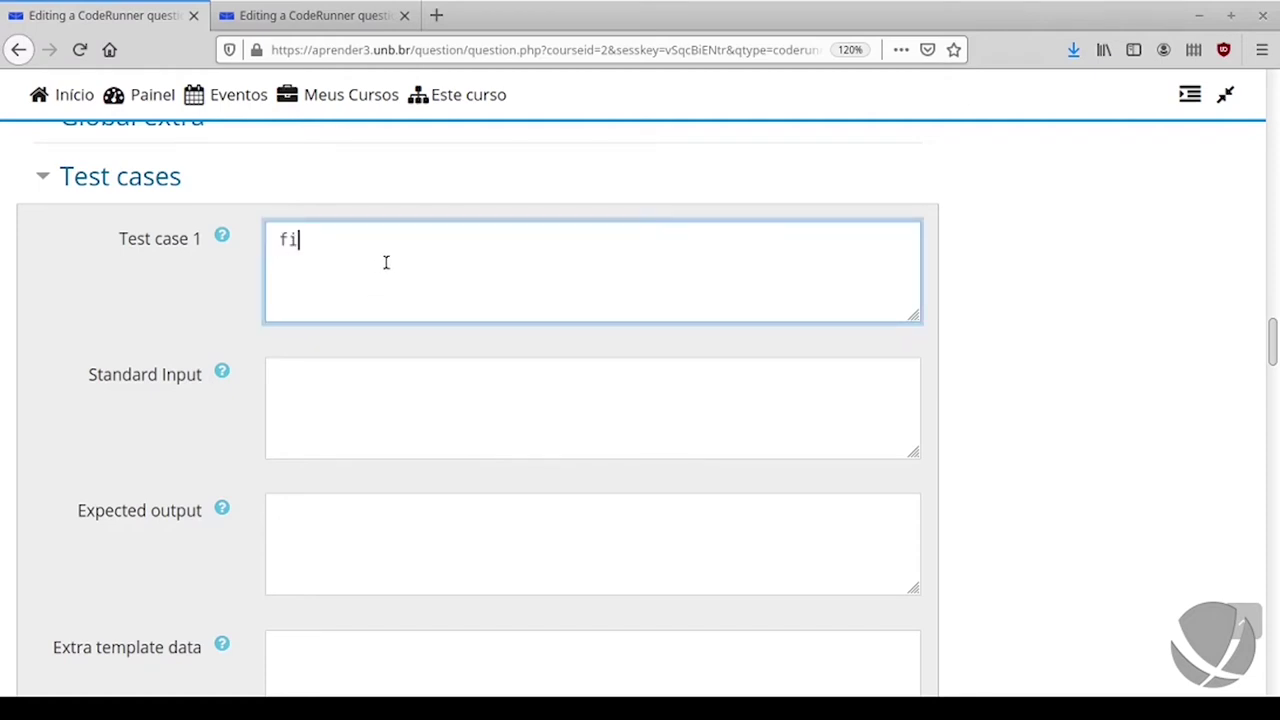
text(zzbuzz()
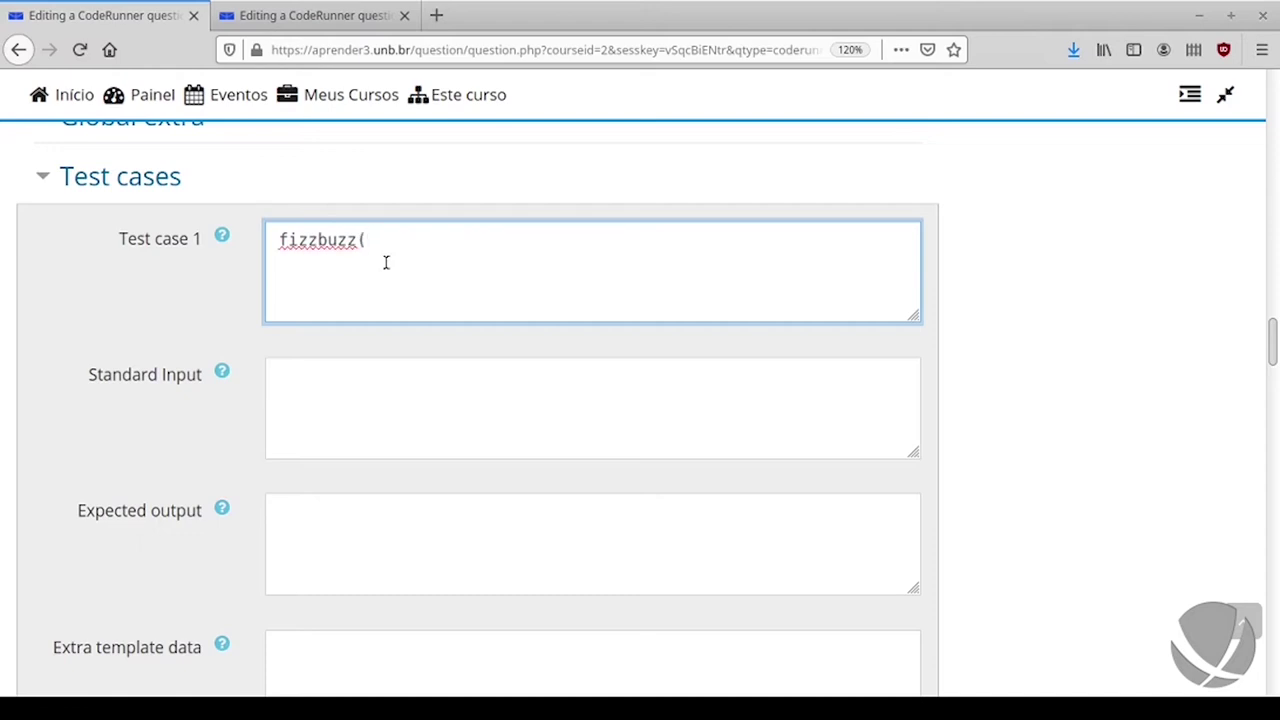
text(13))
Step: Set the expected output of test case 1 to 13 followed by a line break, leaving its standard input empty
scroll(515, 325, down, 1)
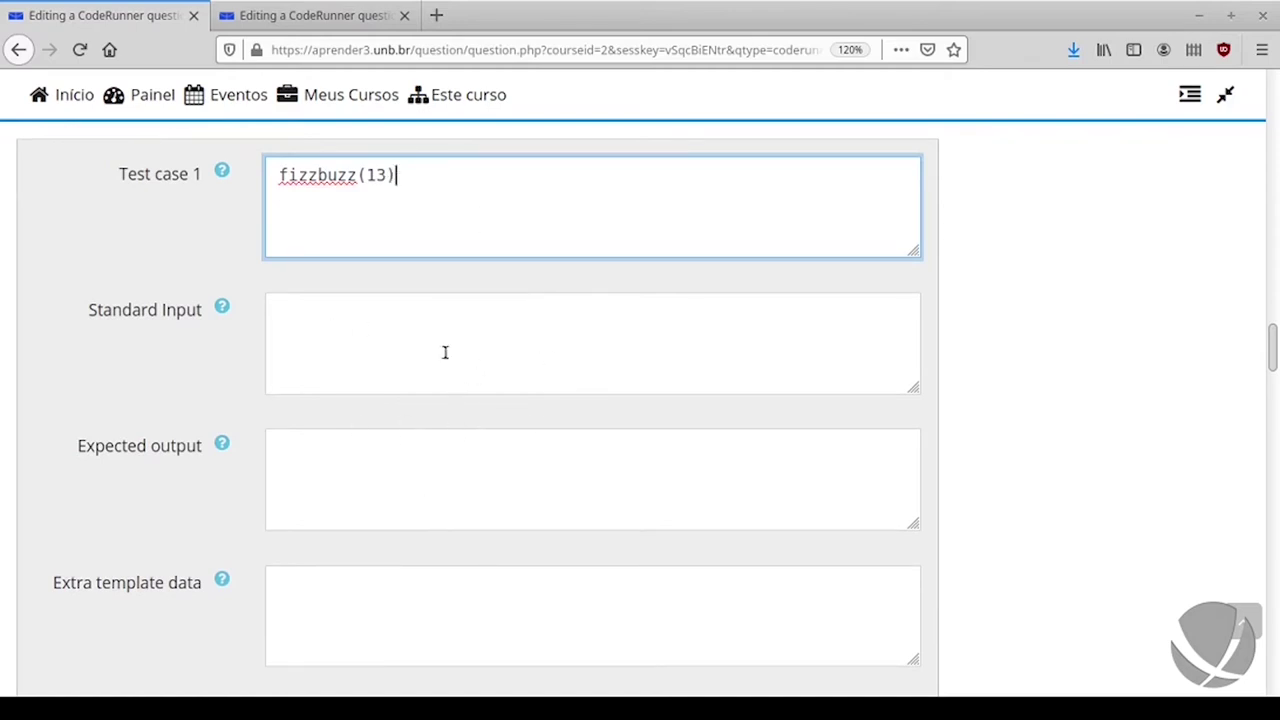
click(396, 458)
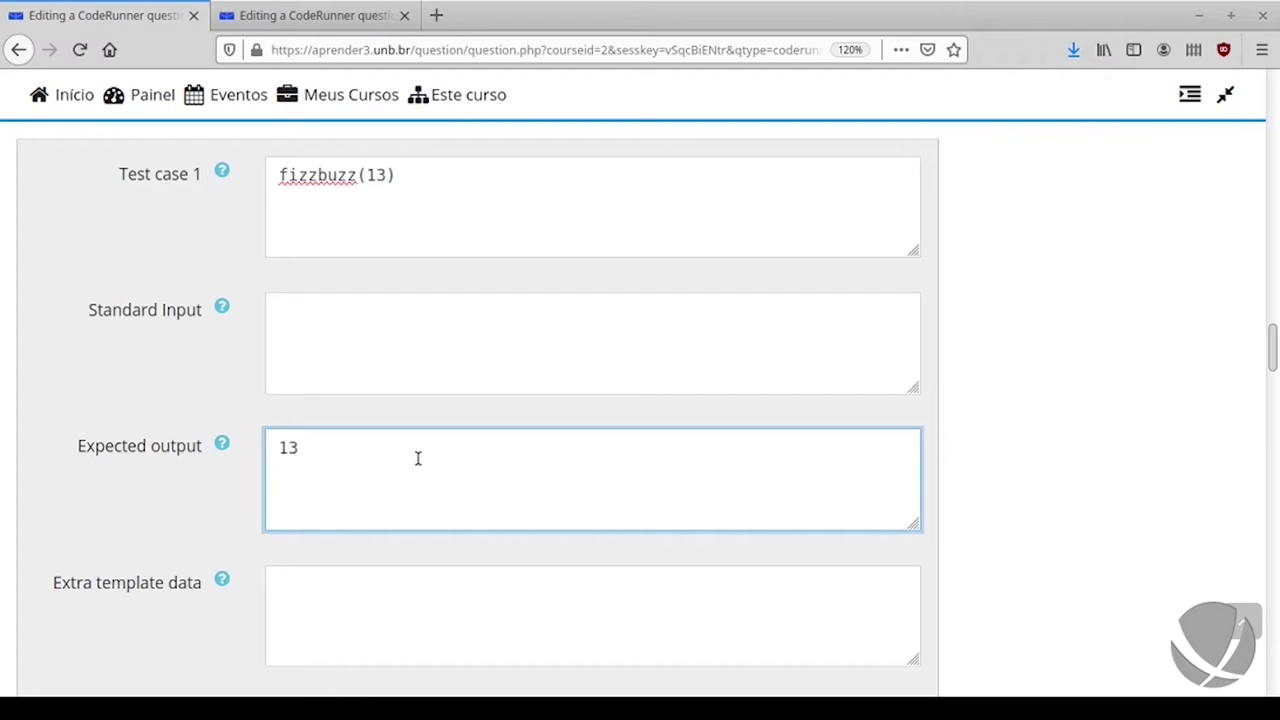
text(13)
key(Return)
scroll(580, 389, down, 5)
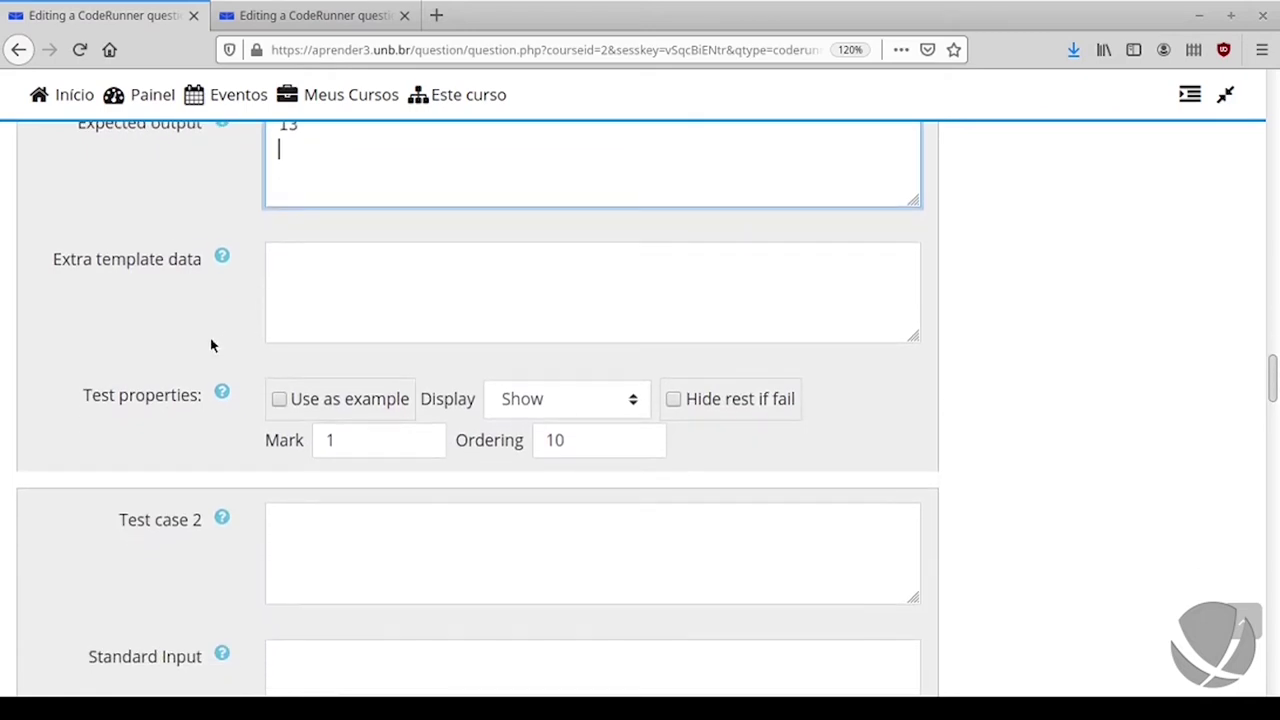
Step: Mark test case 1 to be used as an example and save the question while continuing to edit it
click(279, 401)
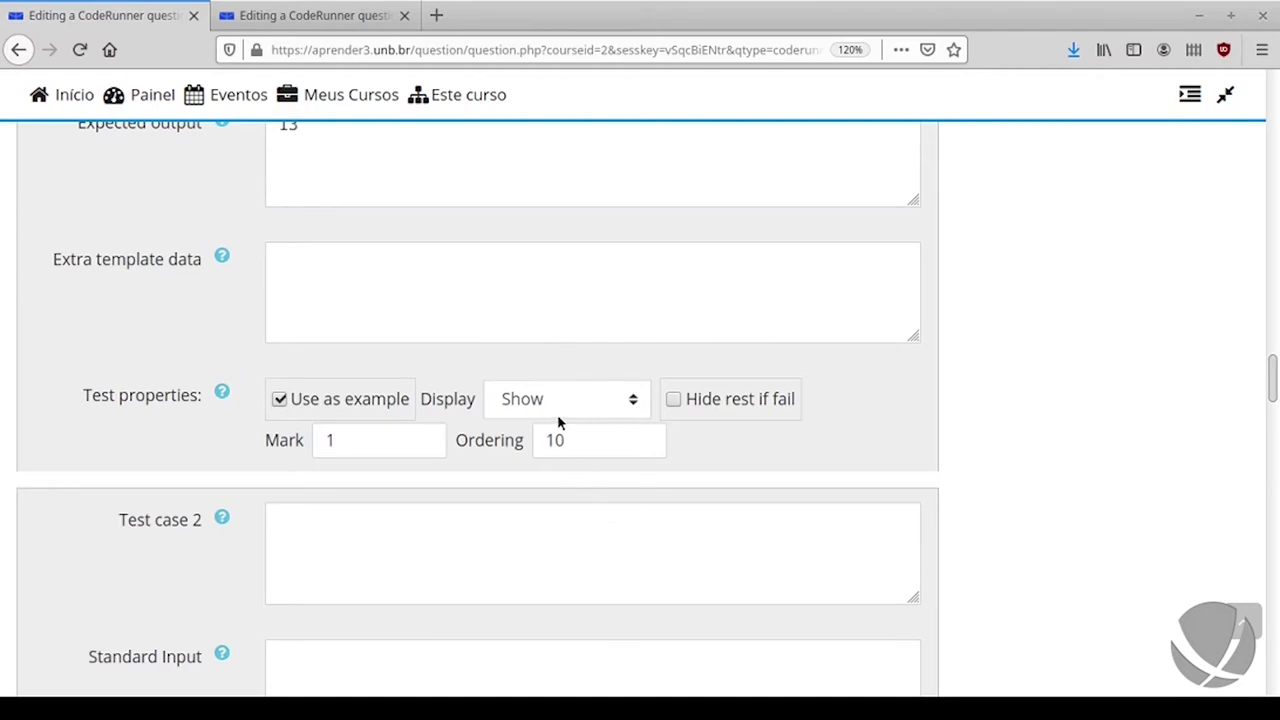
scroll(614, 365, up, 1)
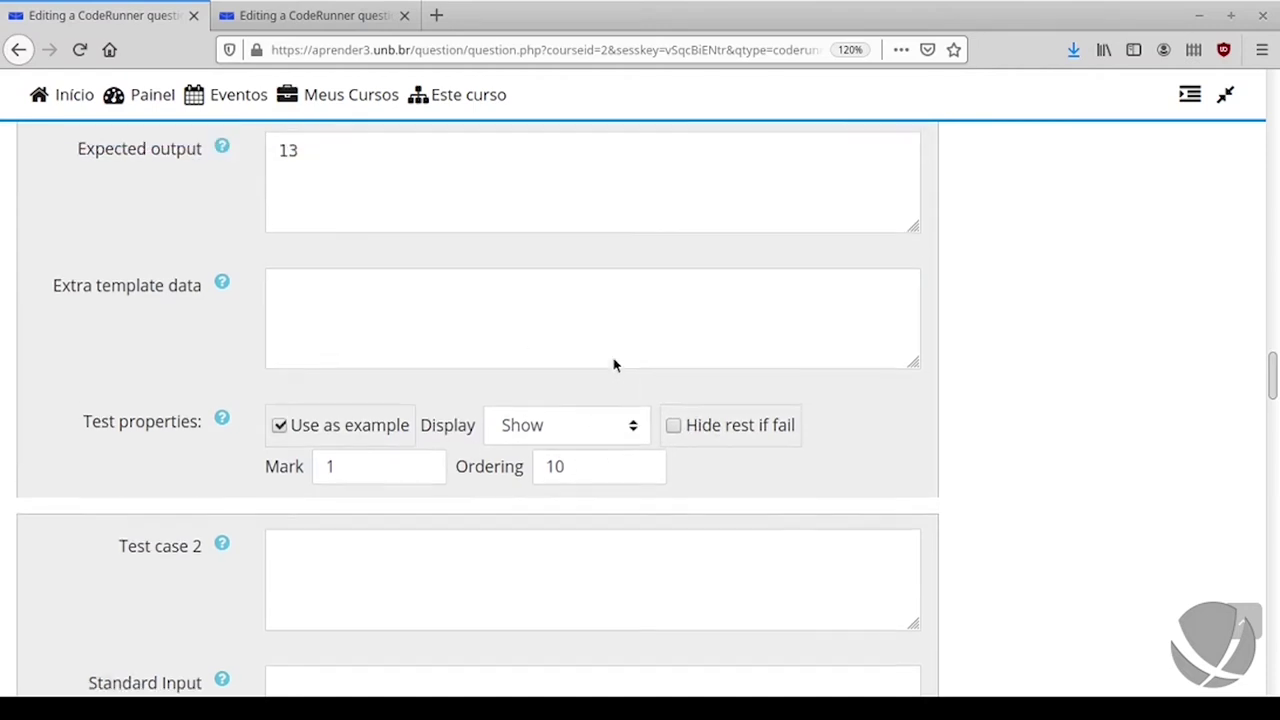
scroll(614, 365, up, 1)
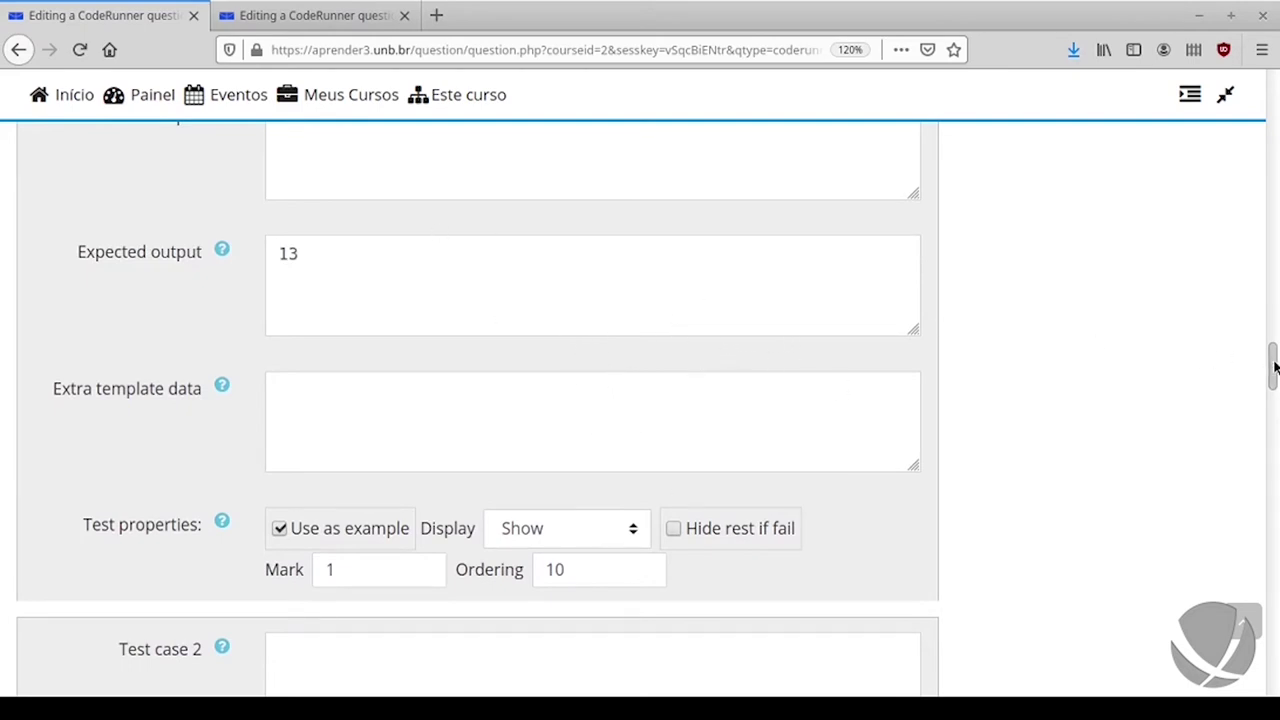
drag(1273, 363, 1273, 668)
click(514, 376)
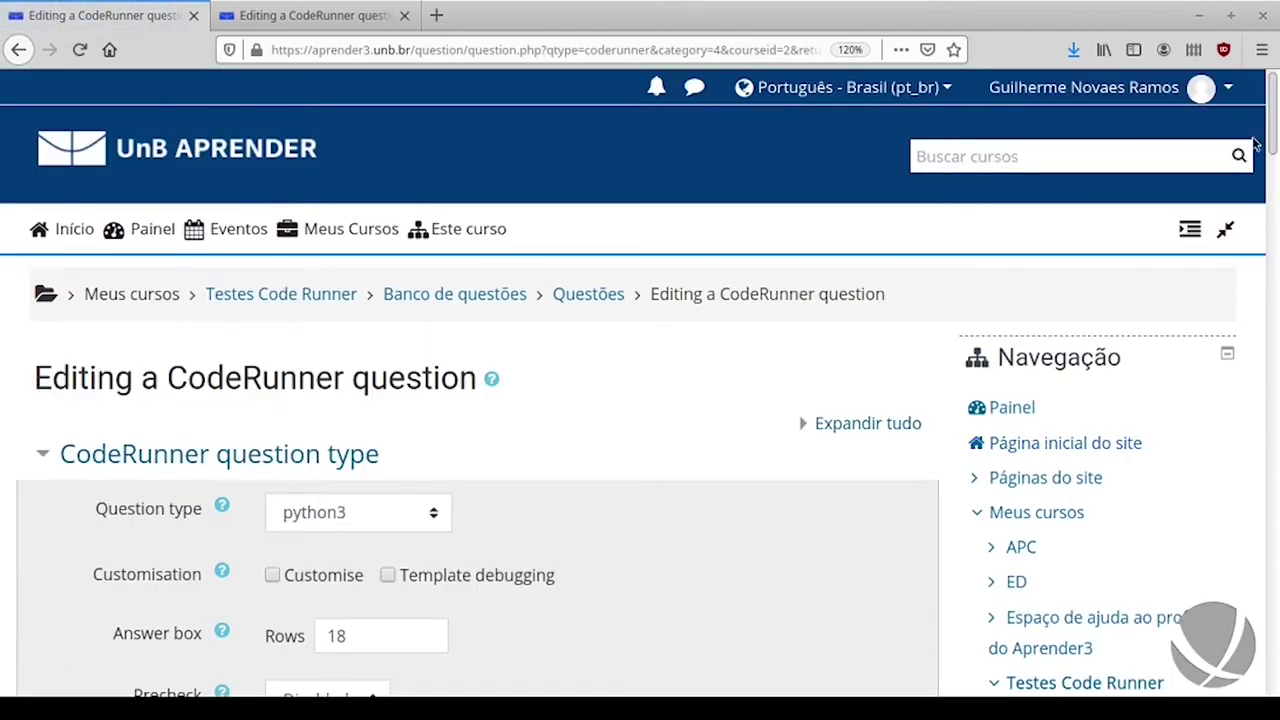
Step: Review the saved fields of test case 1 and add three more blank test cases to the question
drag(1273, 135, 1273, 525)
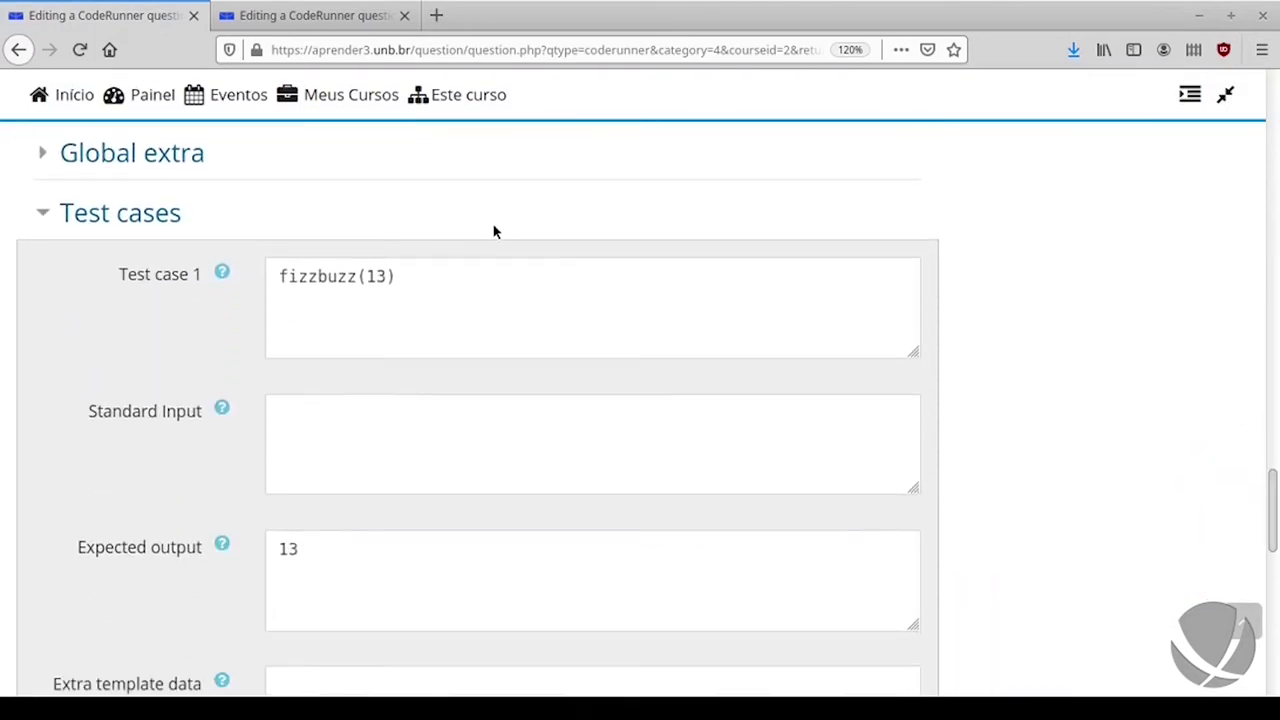
double_click(346, 279)
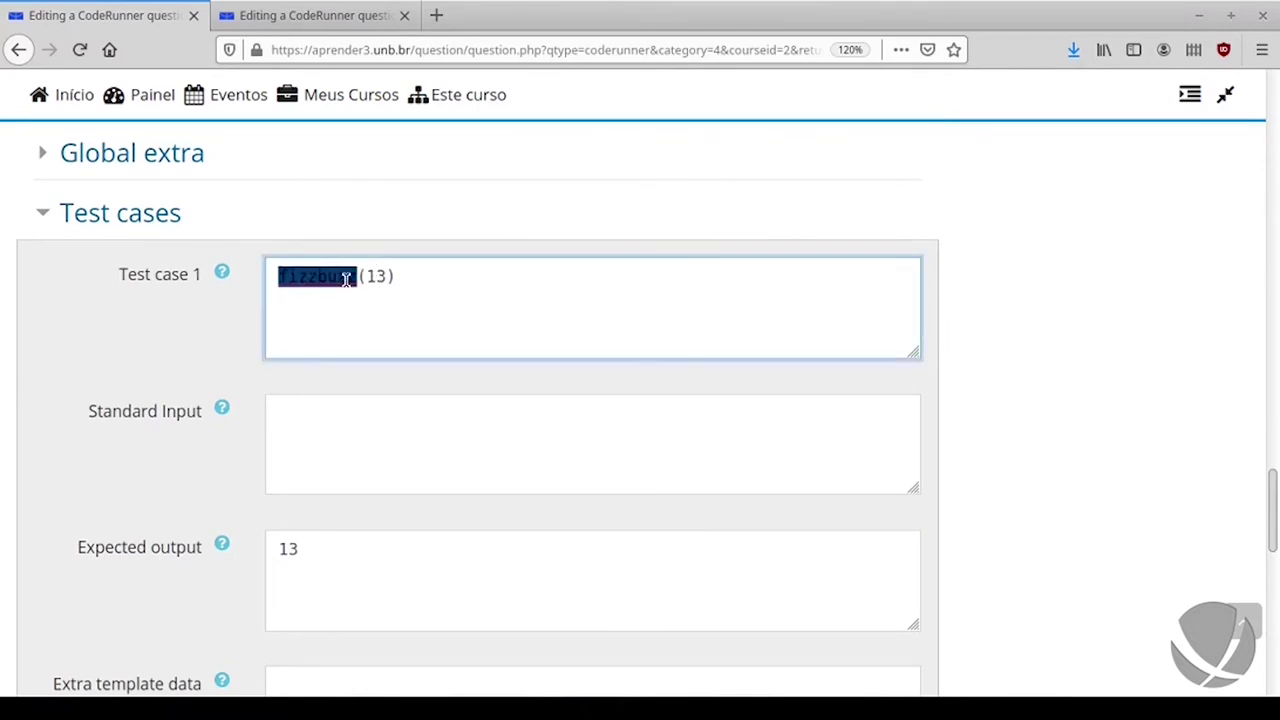
click(369, 556)
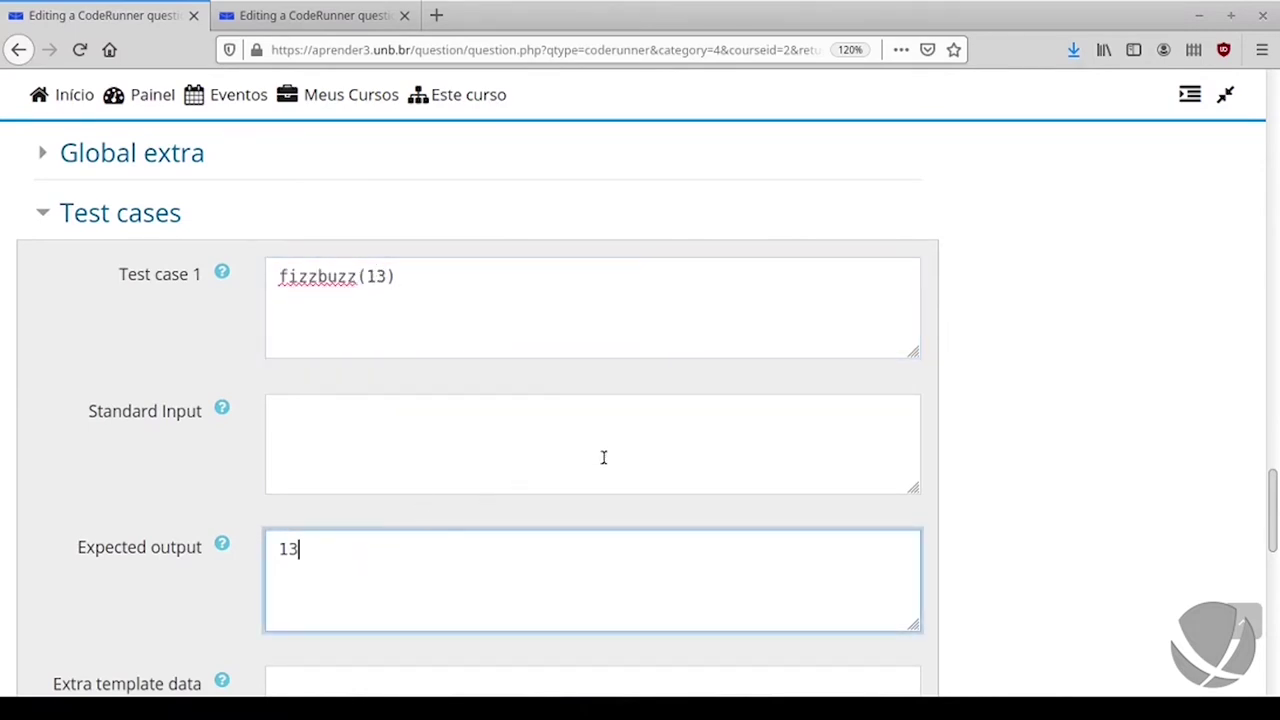
scroll(666, 434, down, 10)
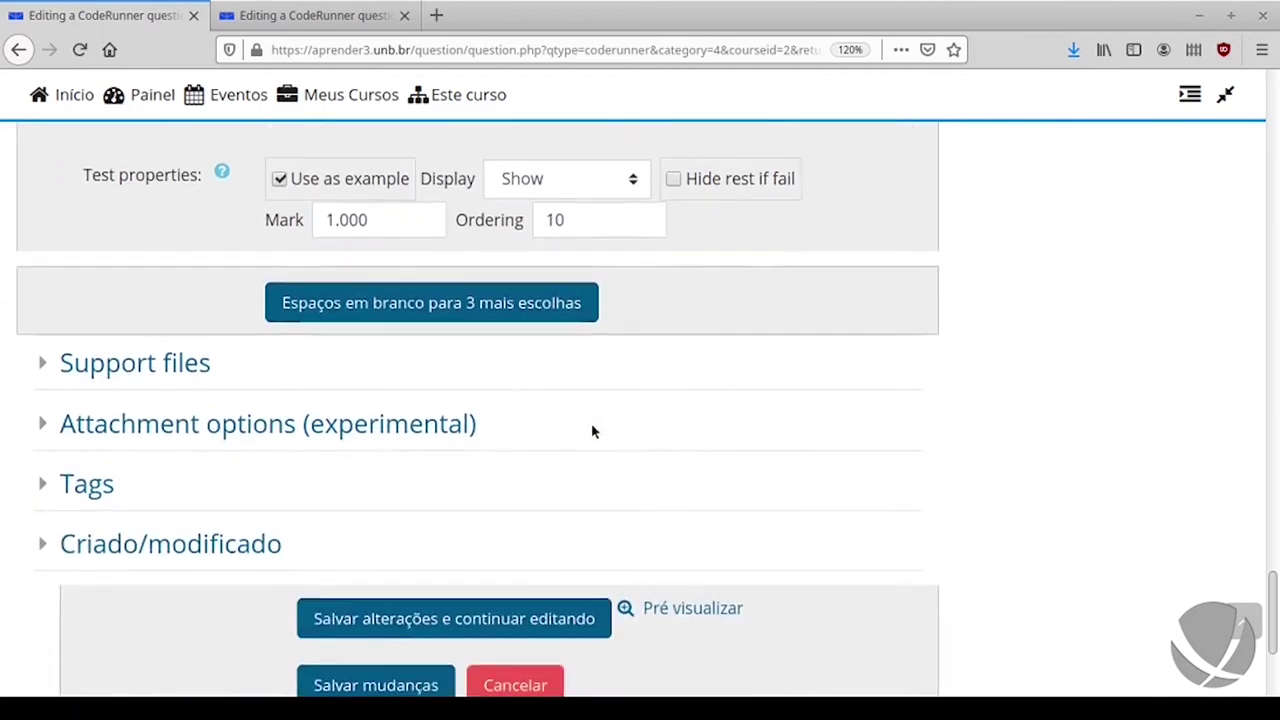
scroll(489, 417, up, 6)
scroll(429, 243, down, 2)
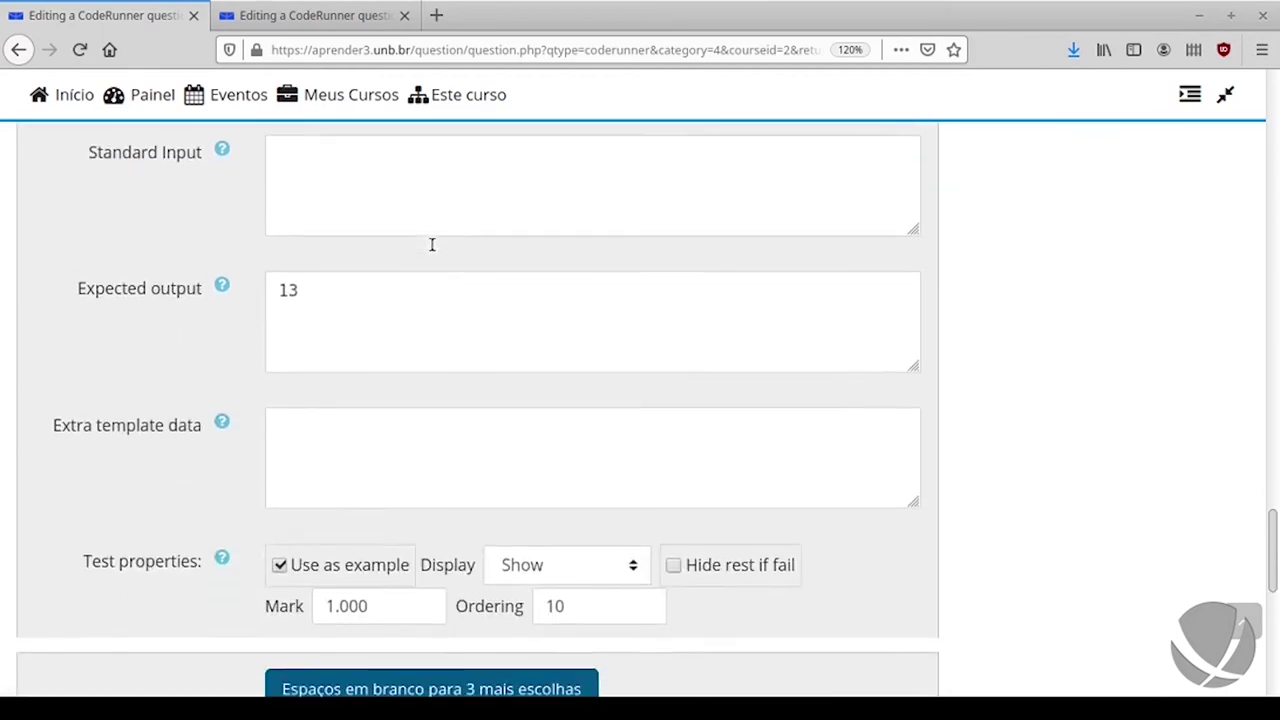
scroll(431, 249, down, 4)
click(443, 432)
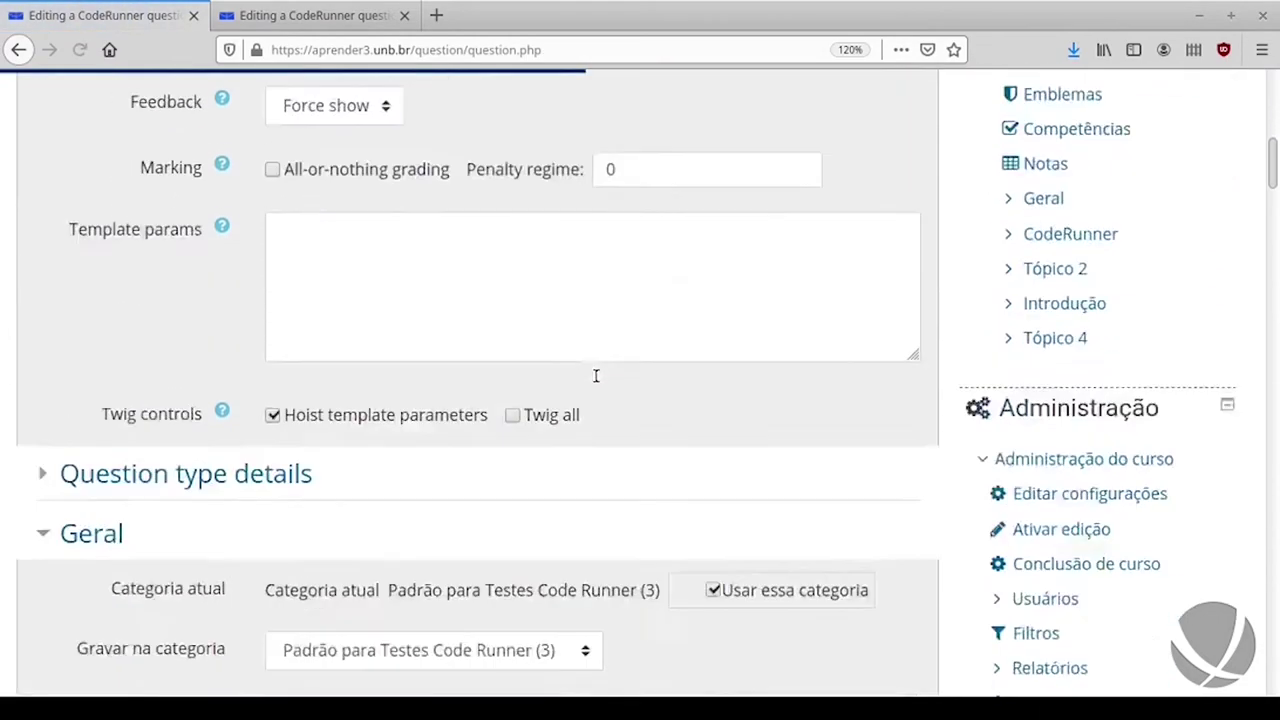
Step: Enter the function call fizz(9) as the code of test case 2
scroll(595, 375, down, 15)
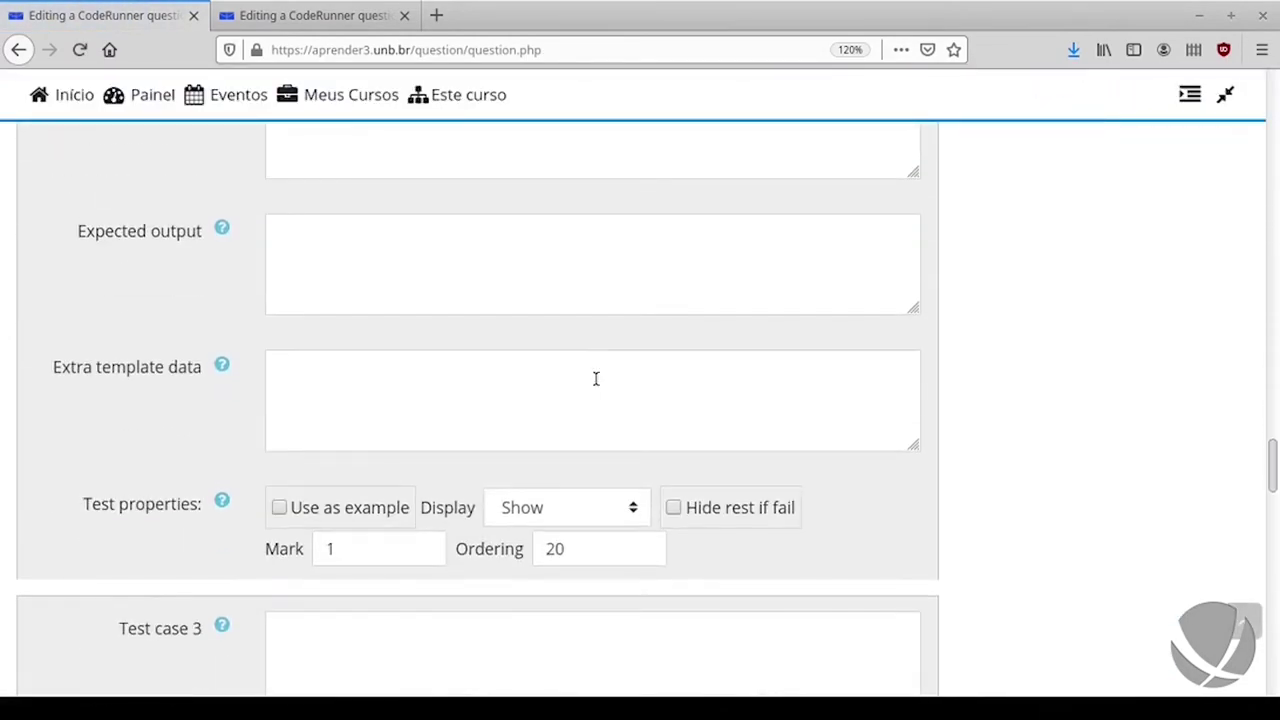
scroll(595, 378, up, 4)
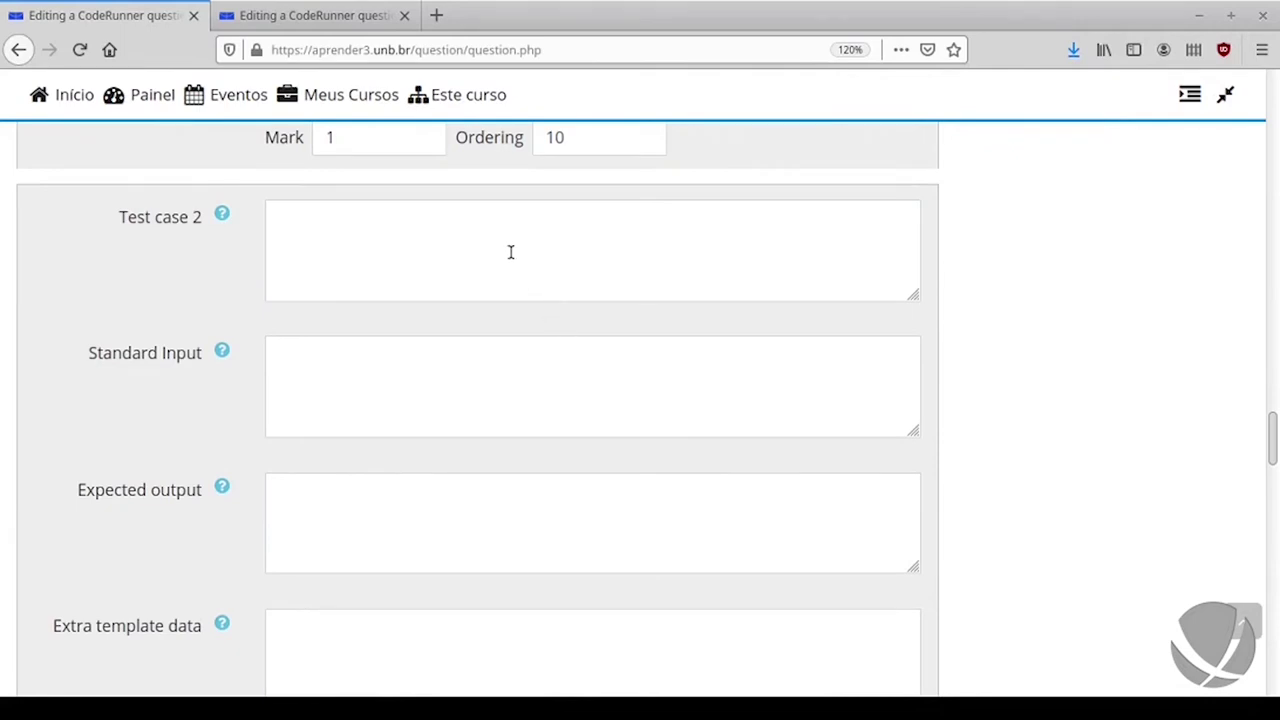
click(403, 245)
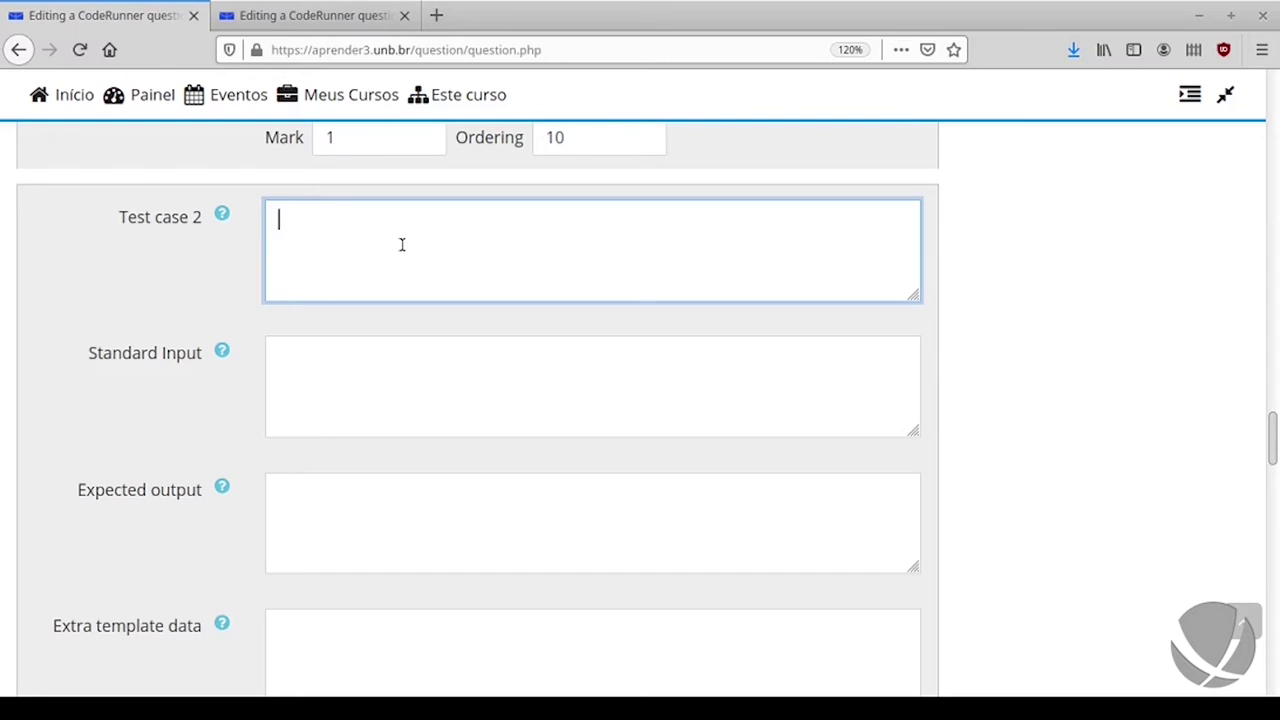
text(fizz(9))
Step: Set the expected output of test case 2 to 7, leaving its standard input empty
click(378, 372)
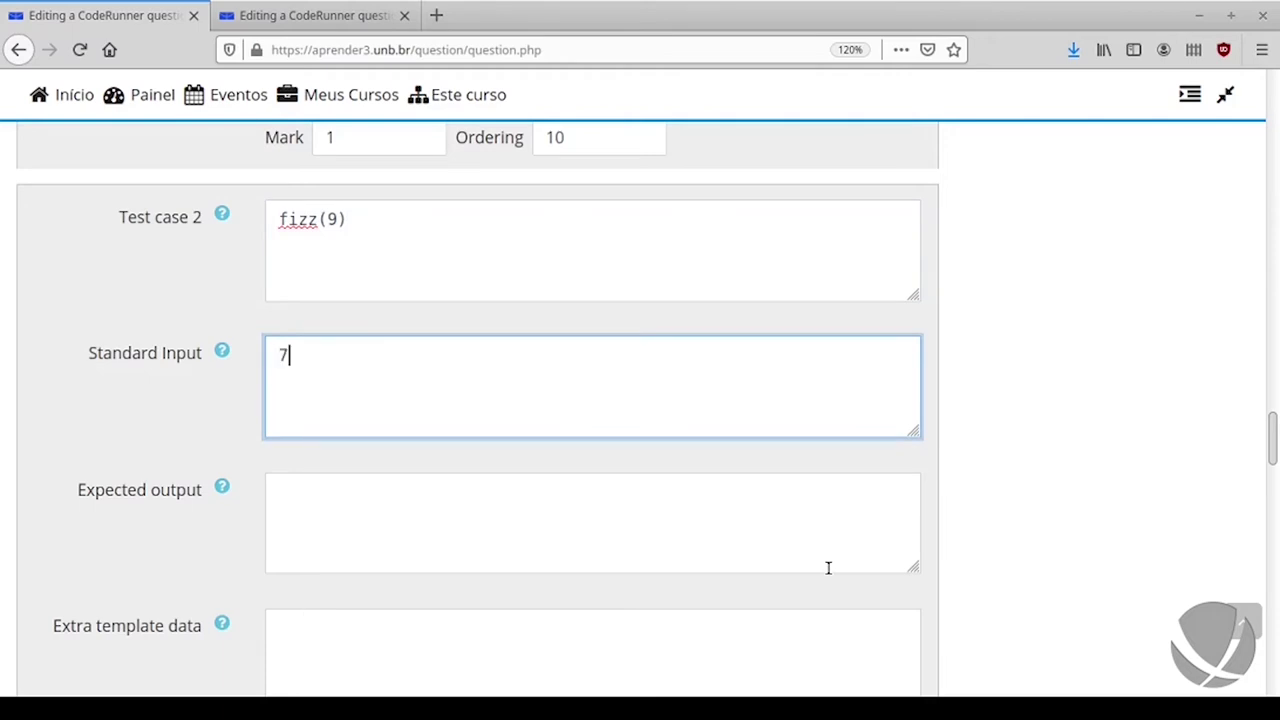
text(7)
key(BackSpace)
click(521, 508)
text(7)
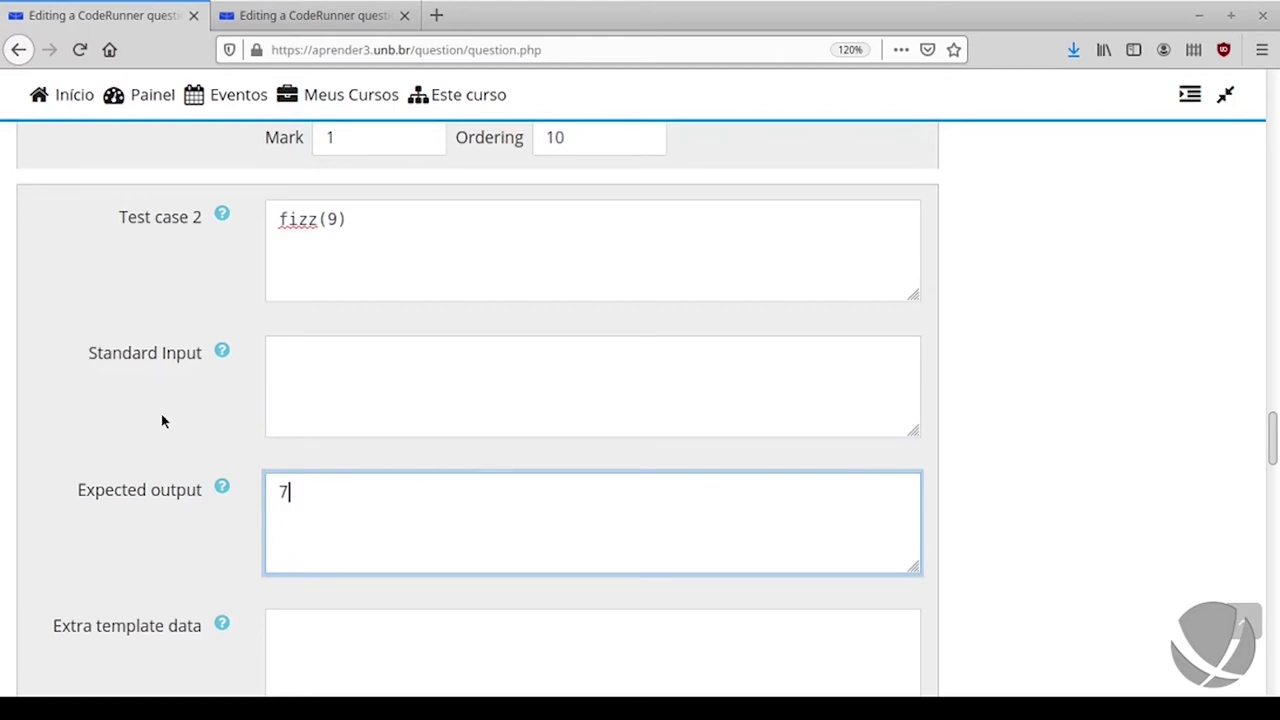
Step: Try to save the question and continue editing, and examine the validation report below the sample answer
scroll(164, 416, down, 3)
scroll(164, 416, down, 20)
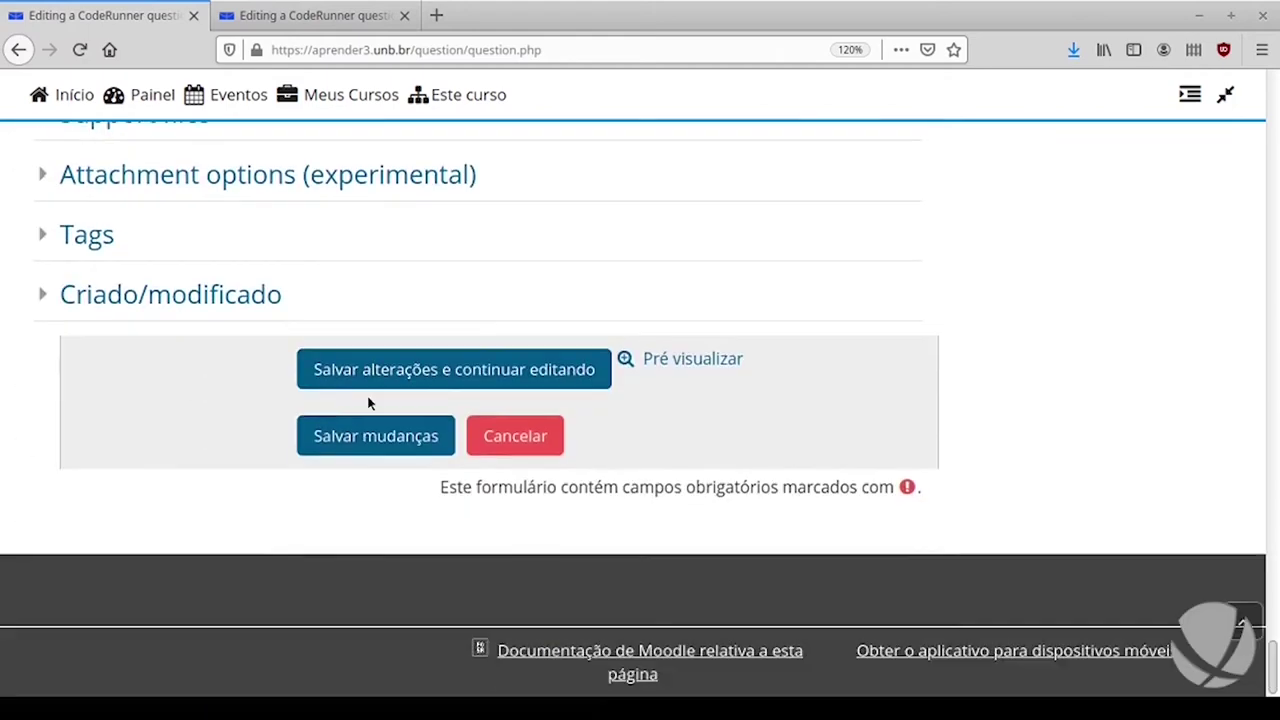
scroll(420, 420, up, 1)
click(468, 440)
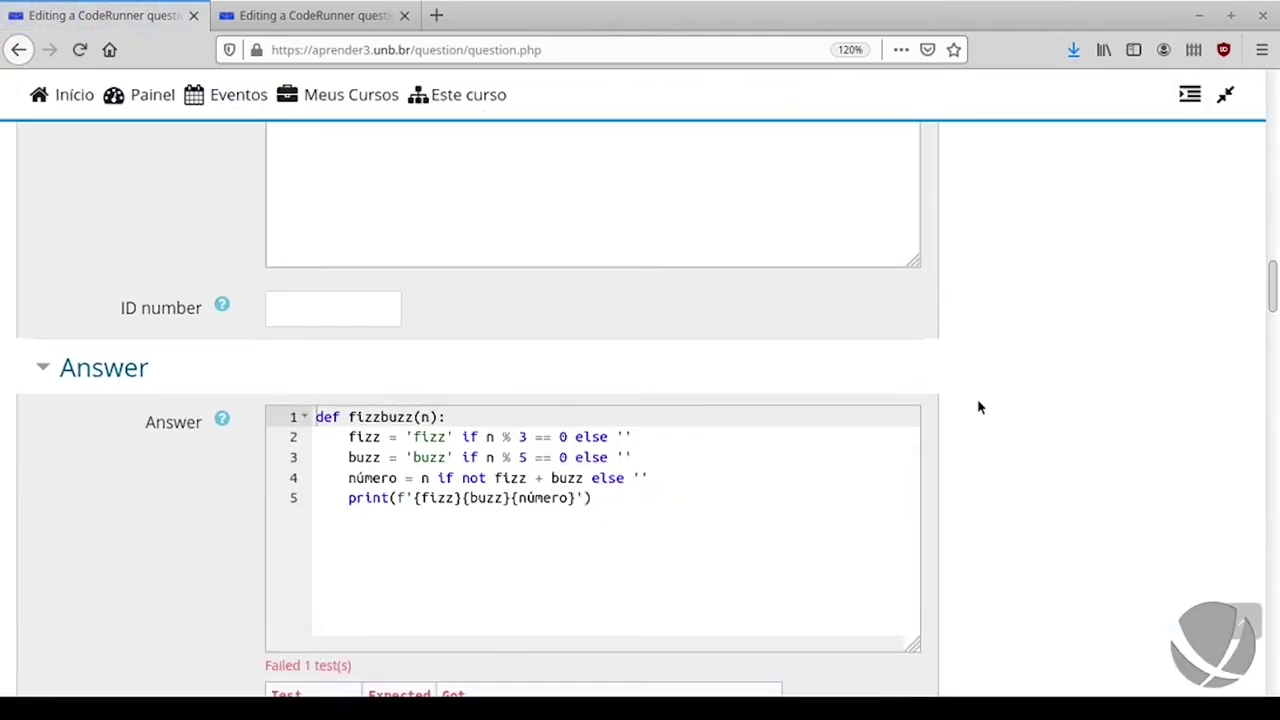
scroll(977, 398, down, 3)
scroll(980, 408, down, 1)
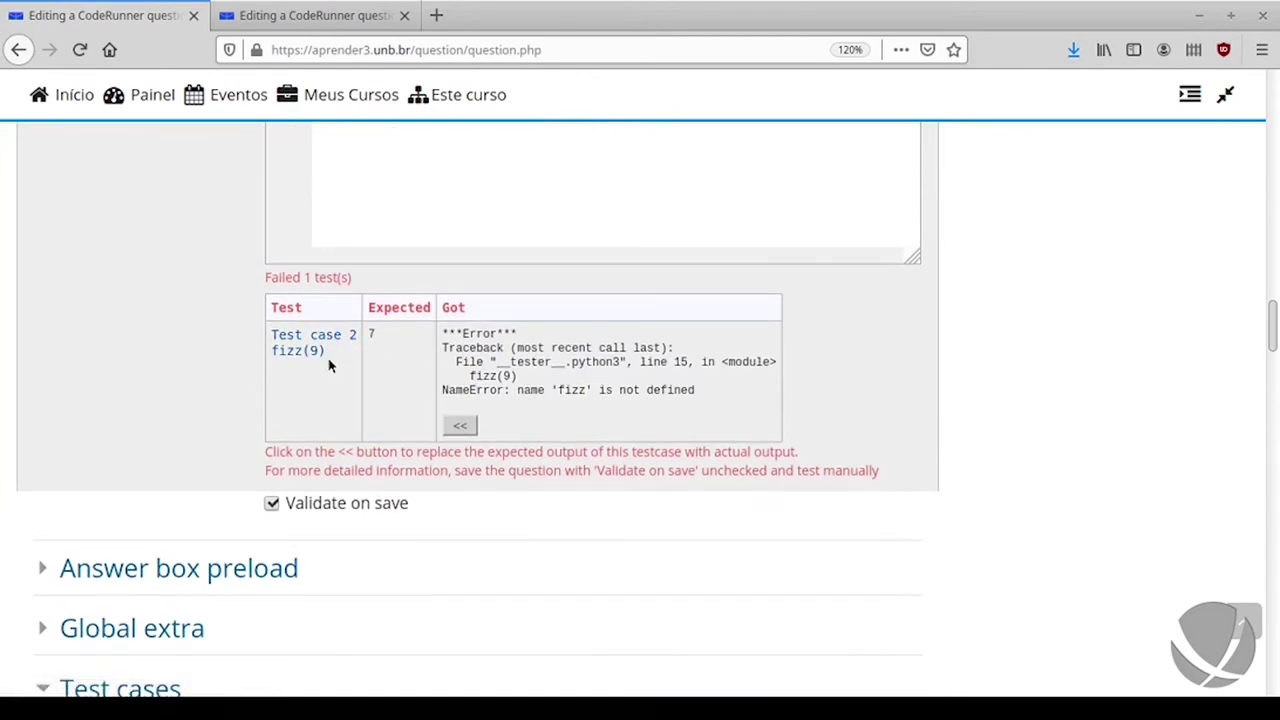
drag(692, 390, 540, 393)
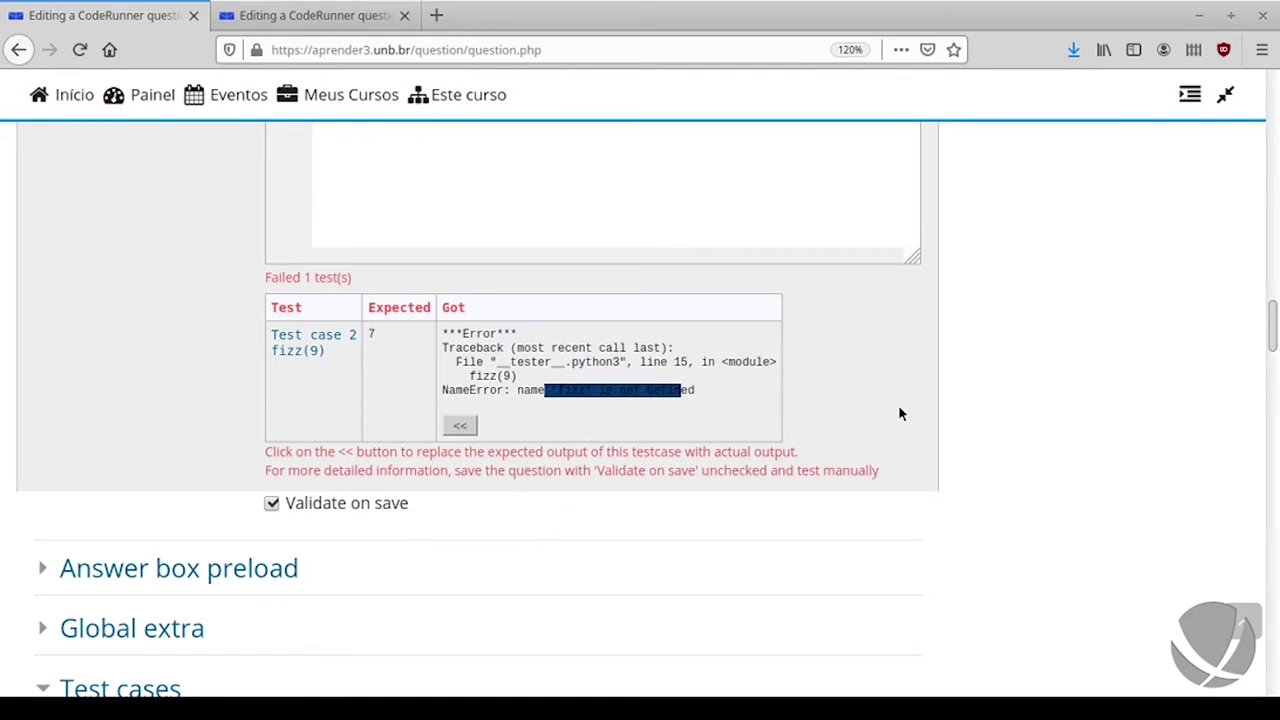
click(927, 396)
scroll(880, 371, down, 1)
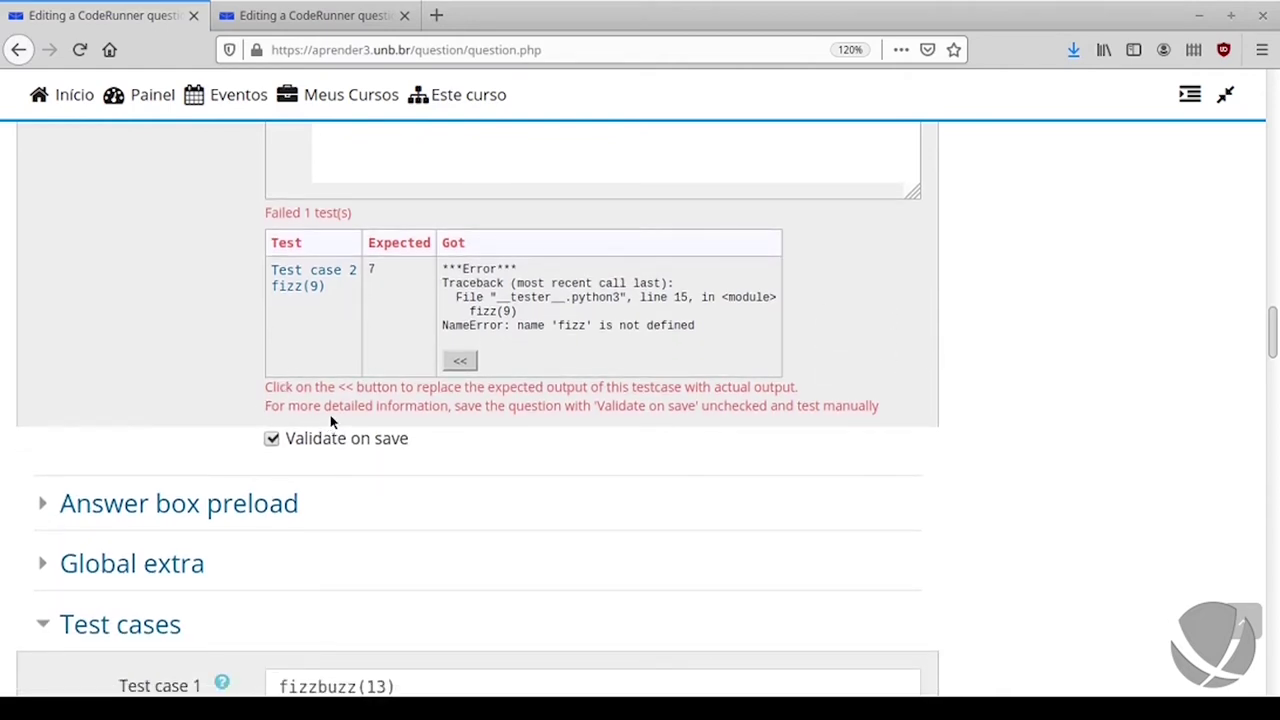
Step: Correct the function call in test case 2 to fizzbuzz(9)
scroll(620, 394, down, 7)
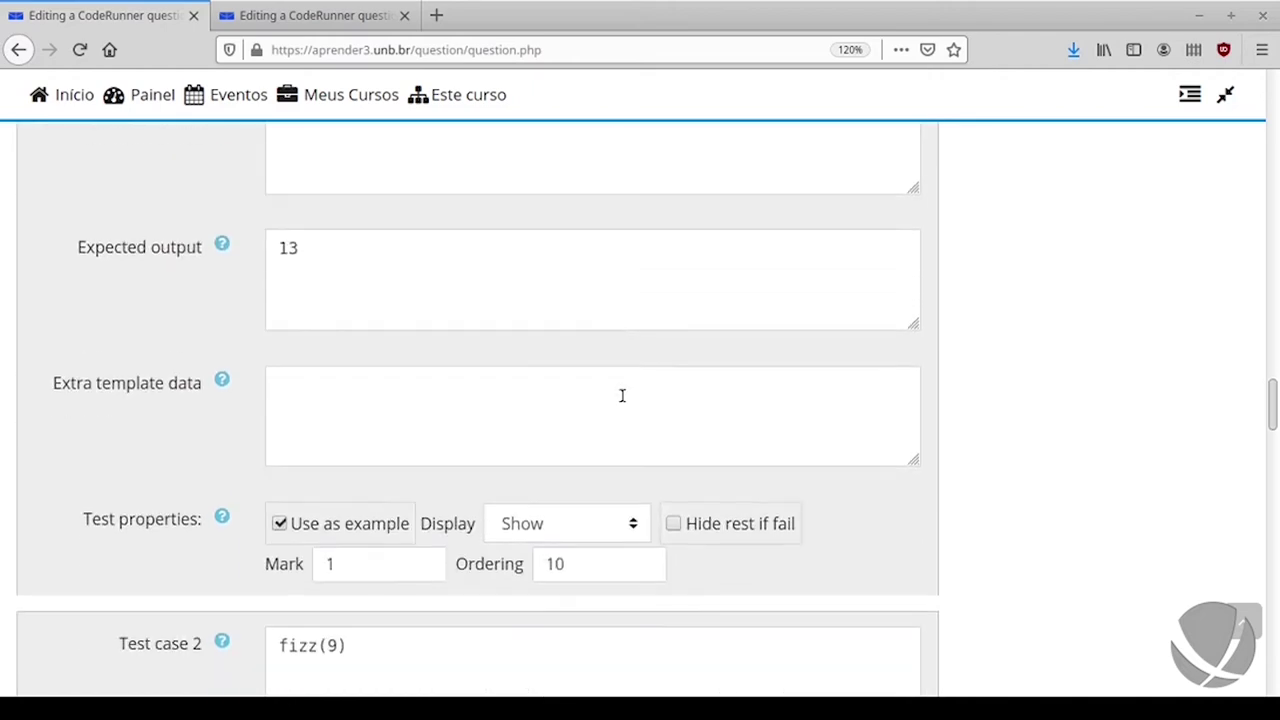
scroll(622, 396, down, 2)
click(319, 451)
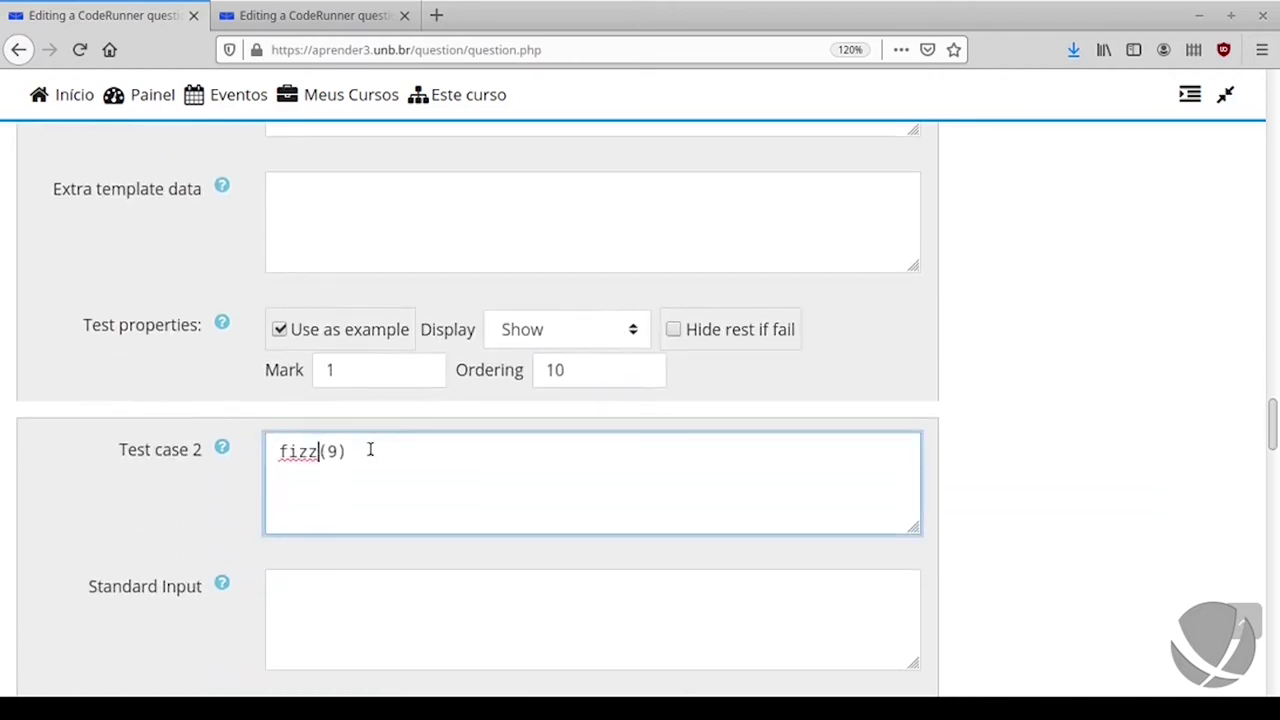
text(buzz)
Step: Try to save the question with the corrected call, and compare the expected and actual output of test case 2
scroll(1185, 400, down, 1)
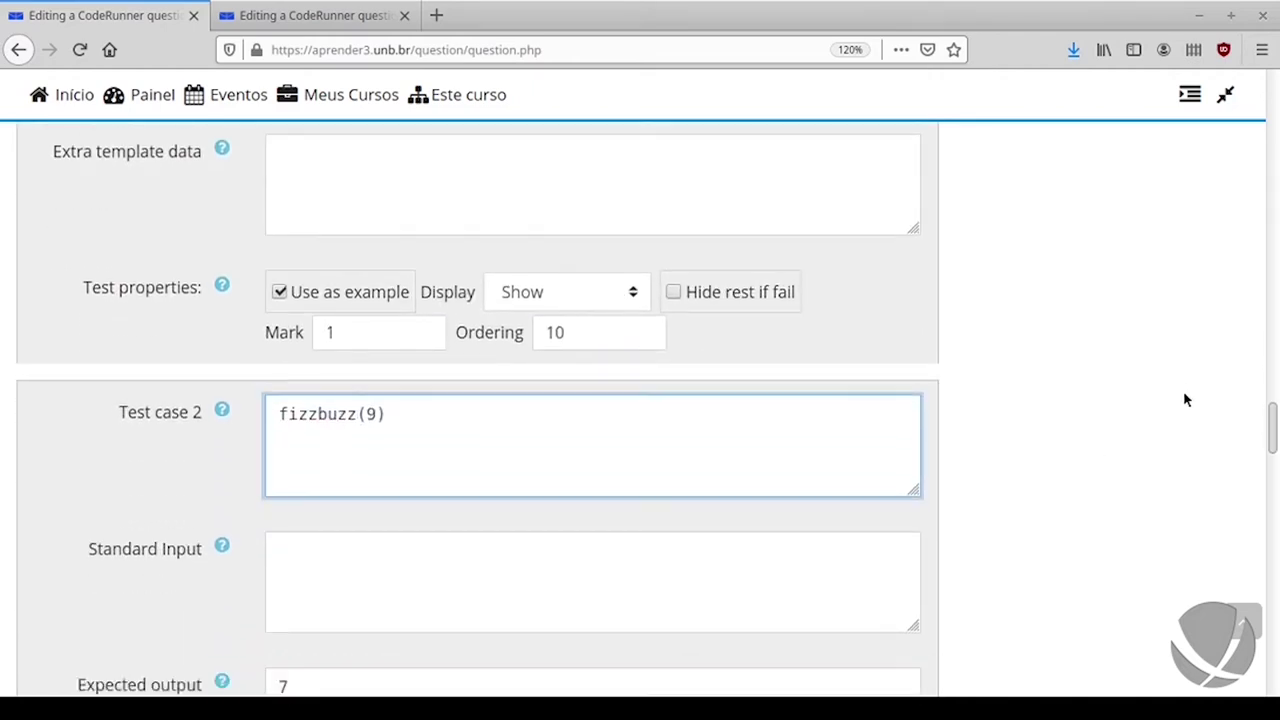
scroll(1180, 410, down, 15)
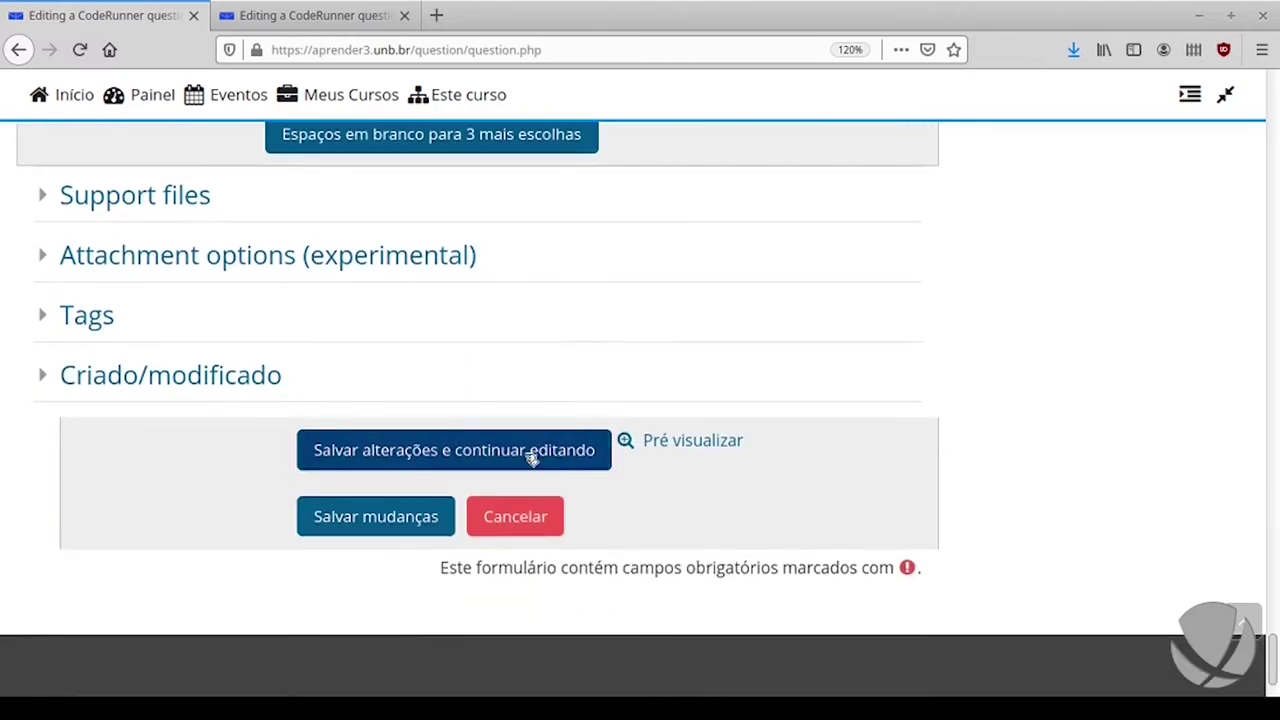
click(531, 452)
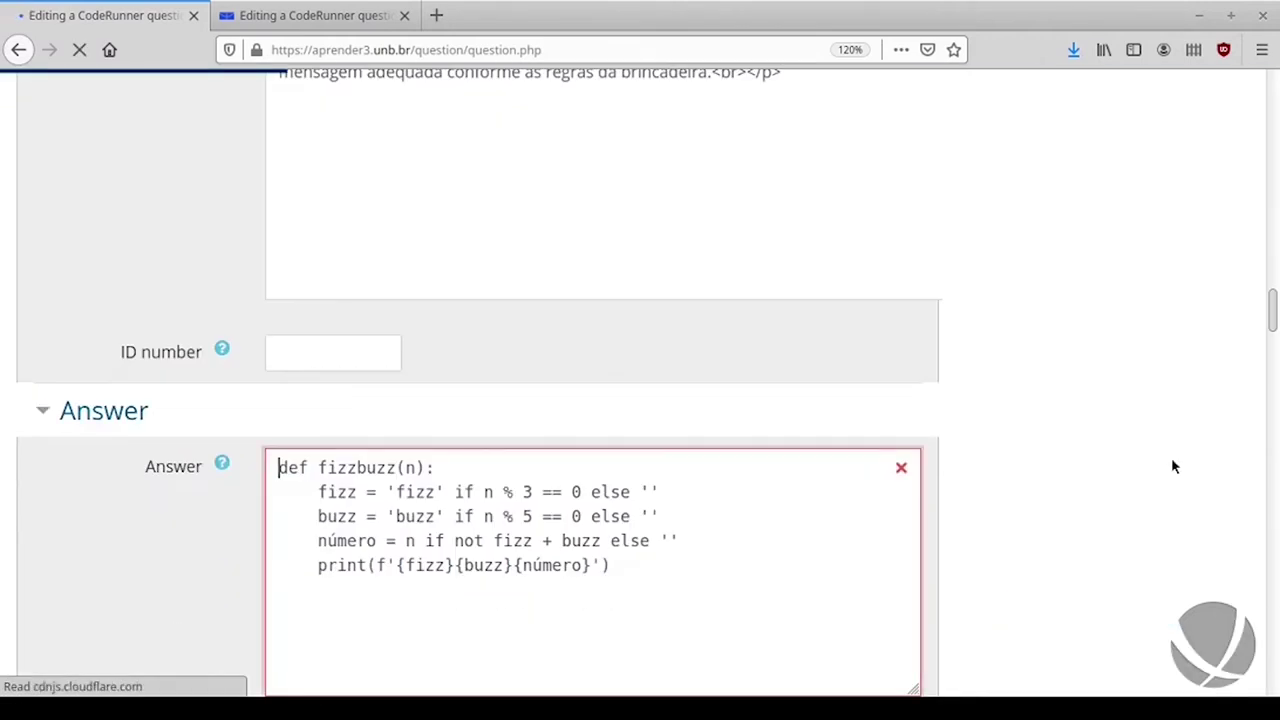
scroll(1077, 440, down, 5)
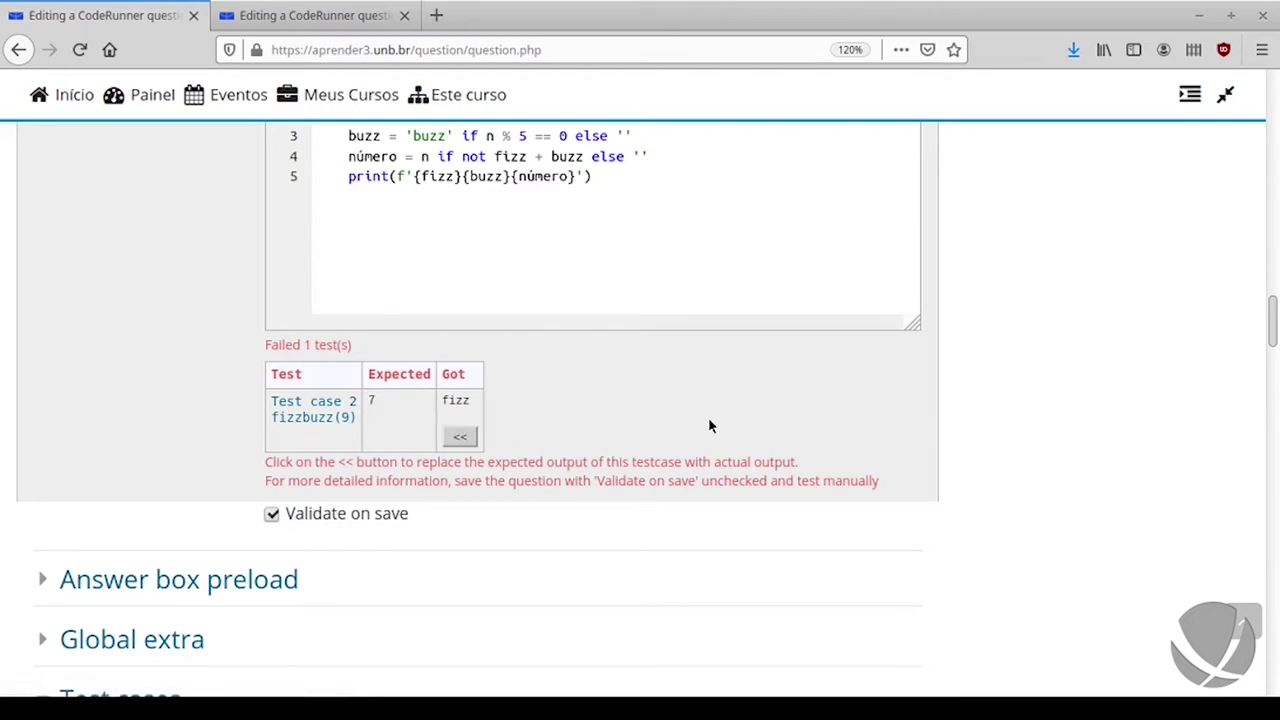
Step: Replace the expected output of test case 2 with fizz
scroll(680, 460, down, 7)
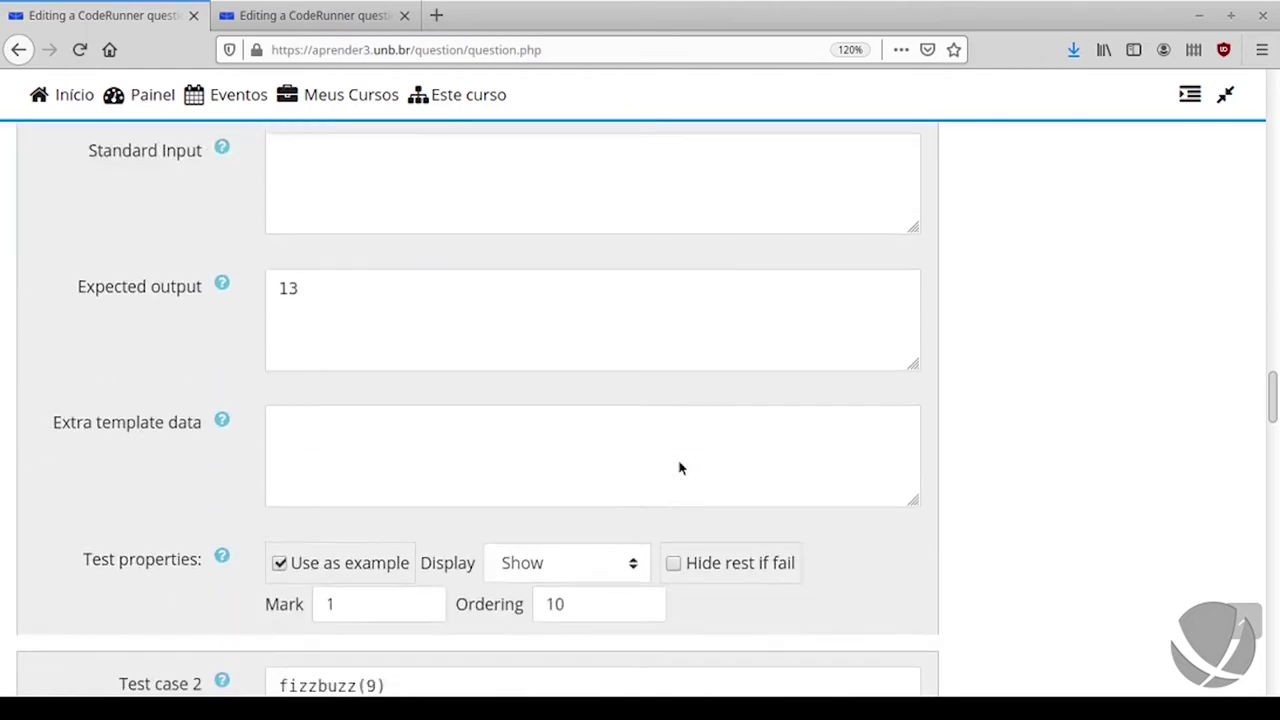
scroll(645, 405, down, 3)
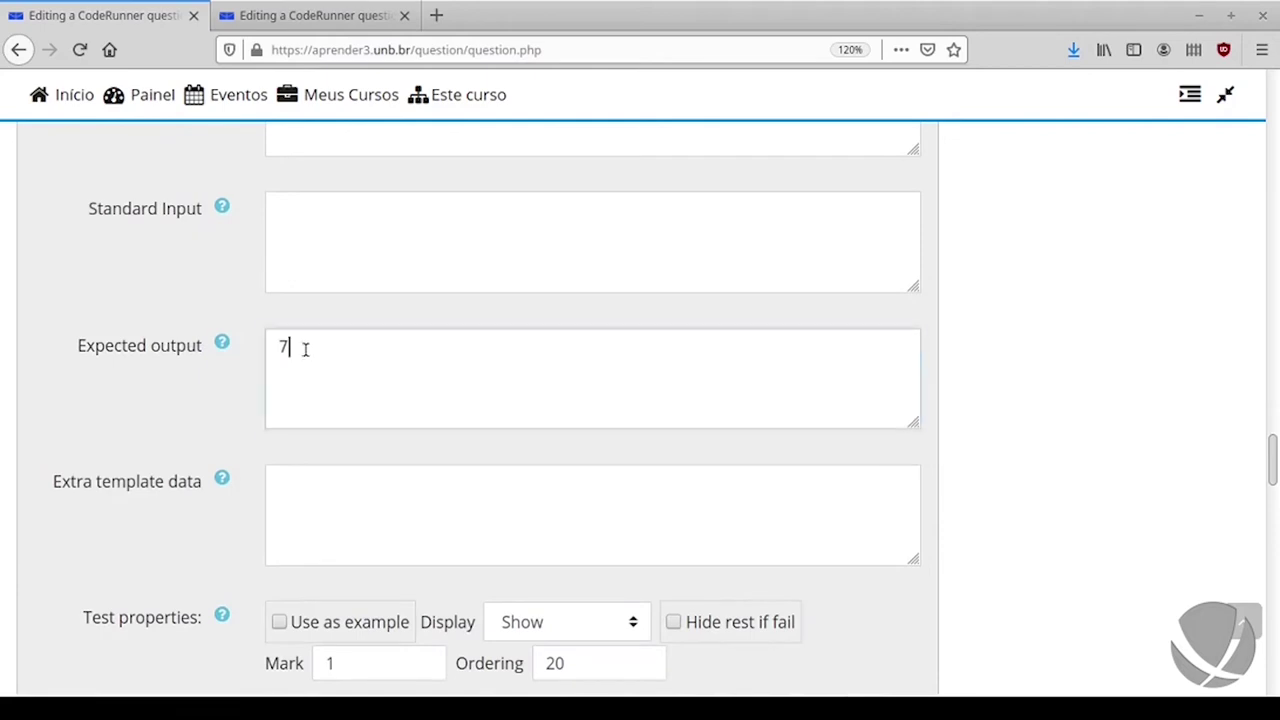
drag(300, 346, 198, 335)
text(fizz)
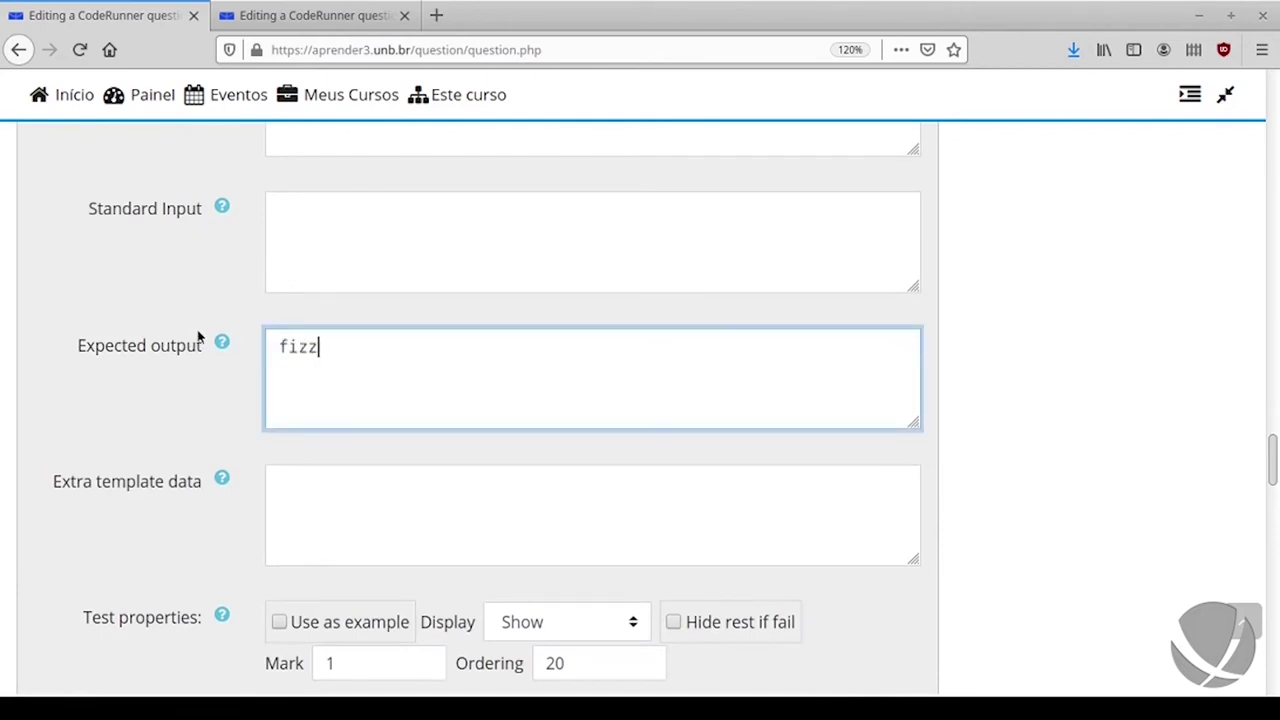
Step: Check test case 2 and save the question's changes while continuing to edit it
scroll(400, 255, up, 3)
scroll(1151, 370, down, 9)
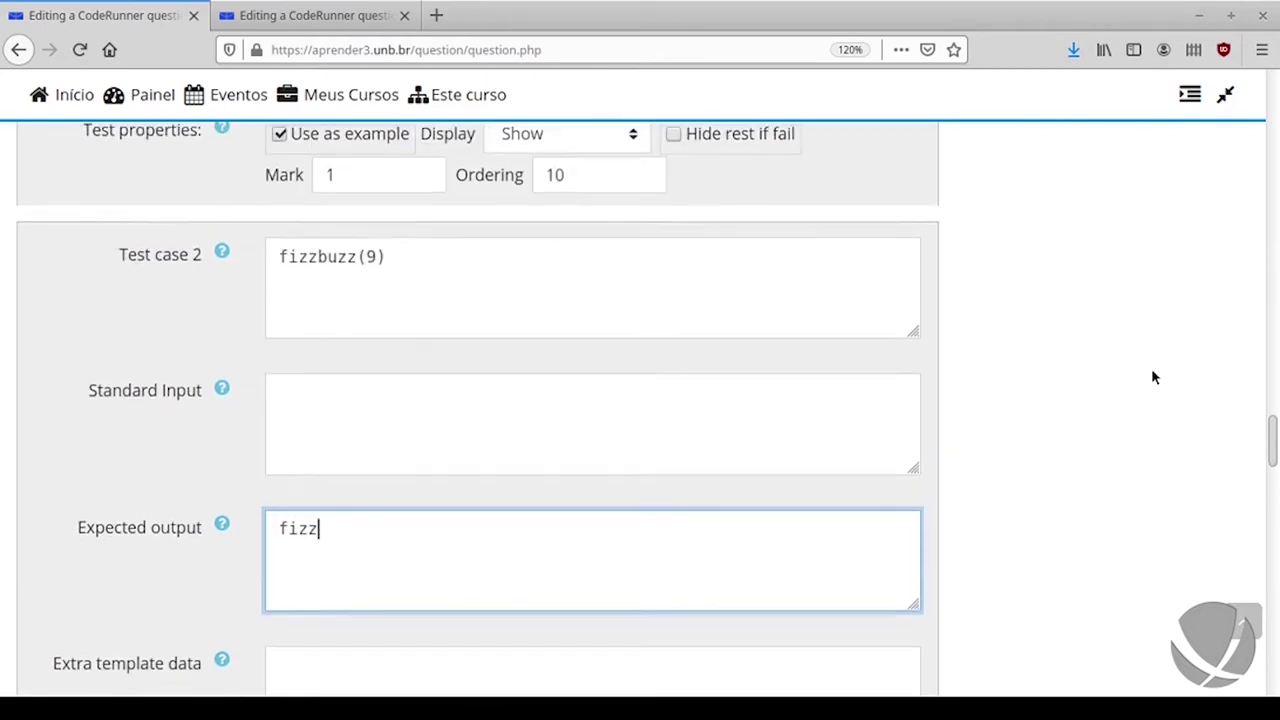
scroll(508, 591, down, 2)
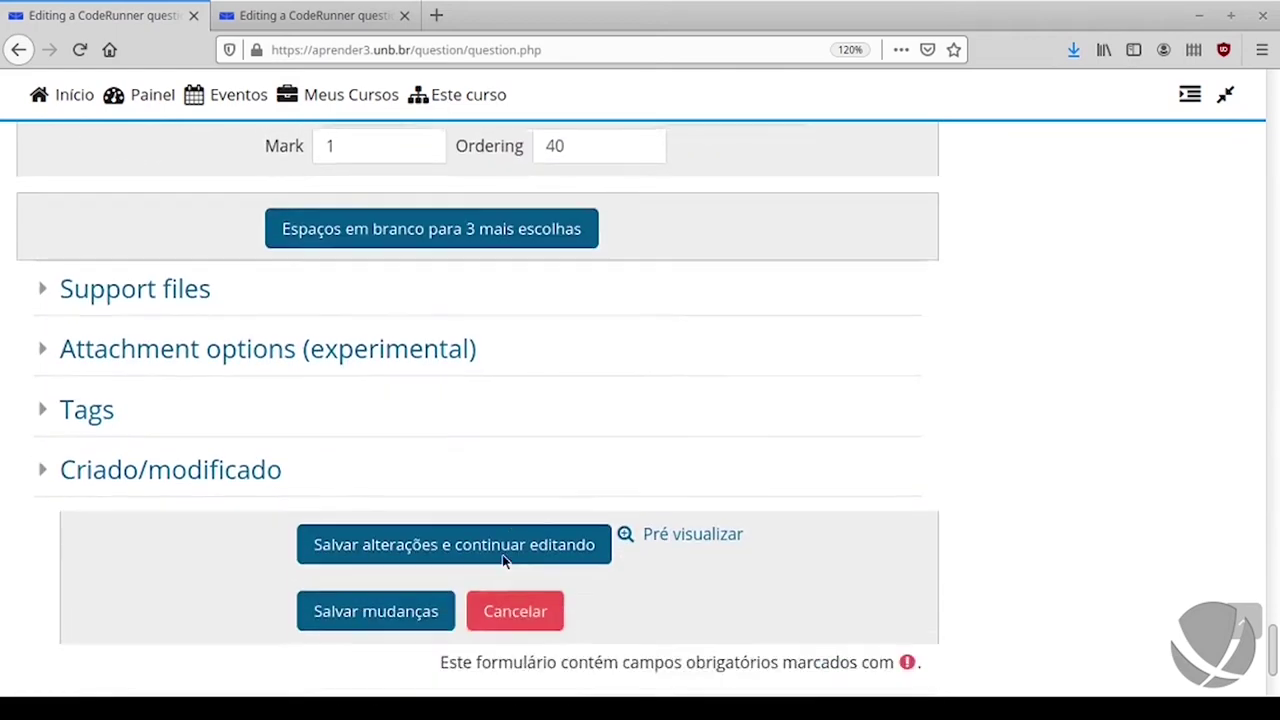
click(477, 463)
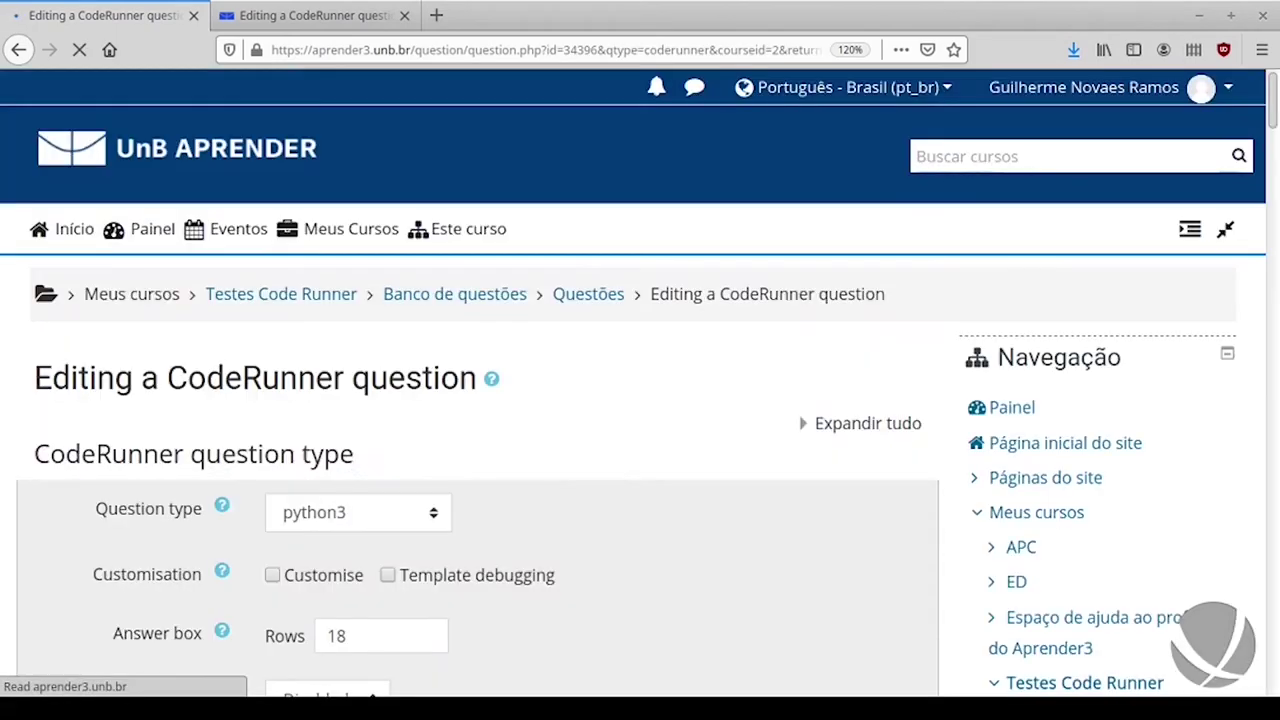
Step: Mark test case 2 to be used as an example
scroll(826, 430, down, 20)
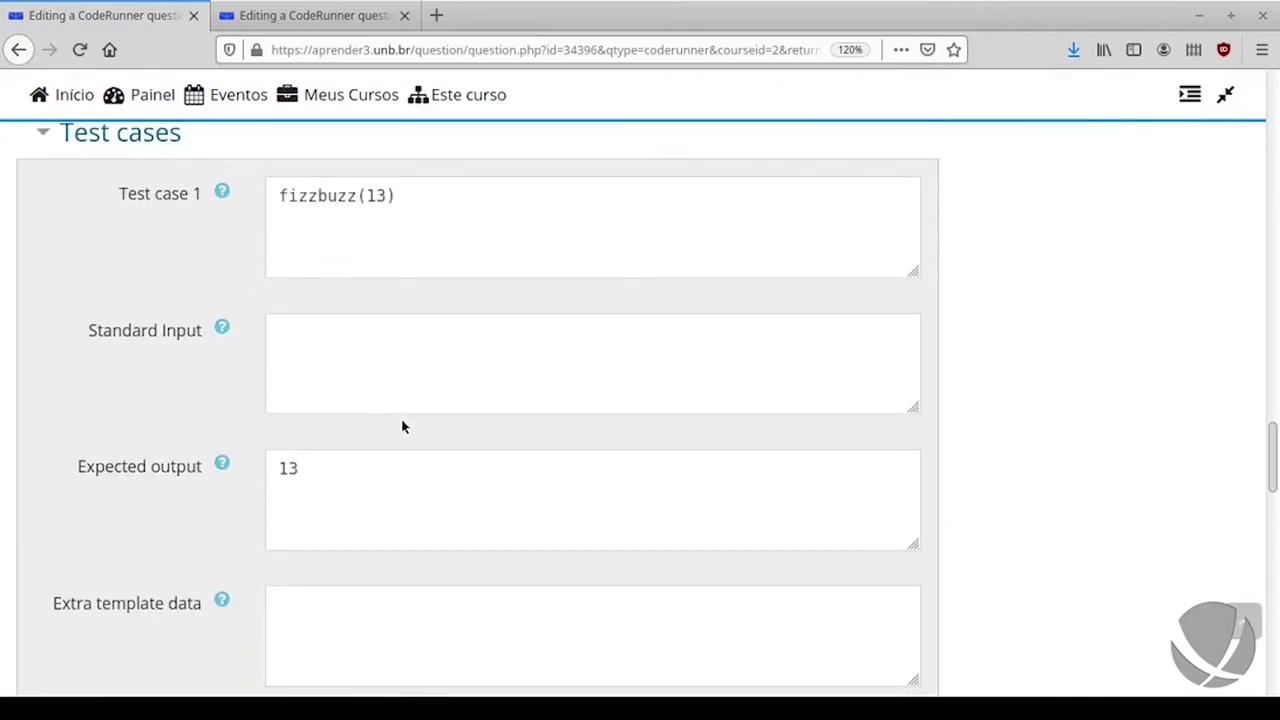
scroll(370, 425, down, 8)
scroll(350, 440, down, 3)
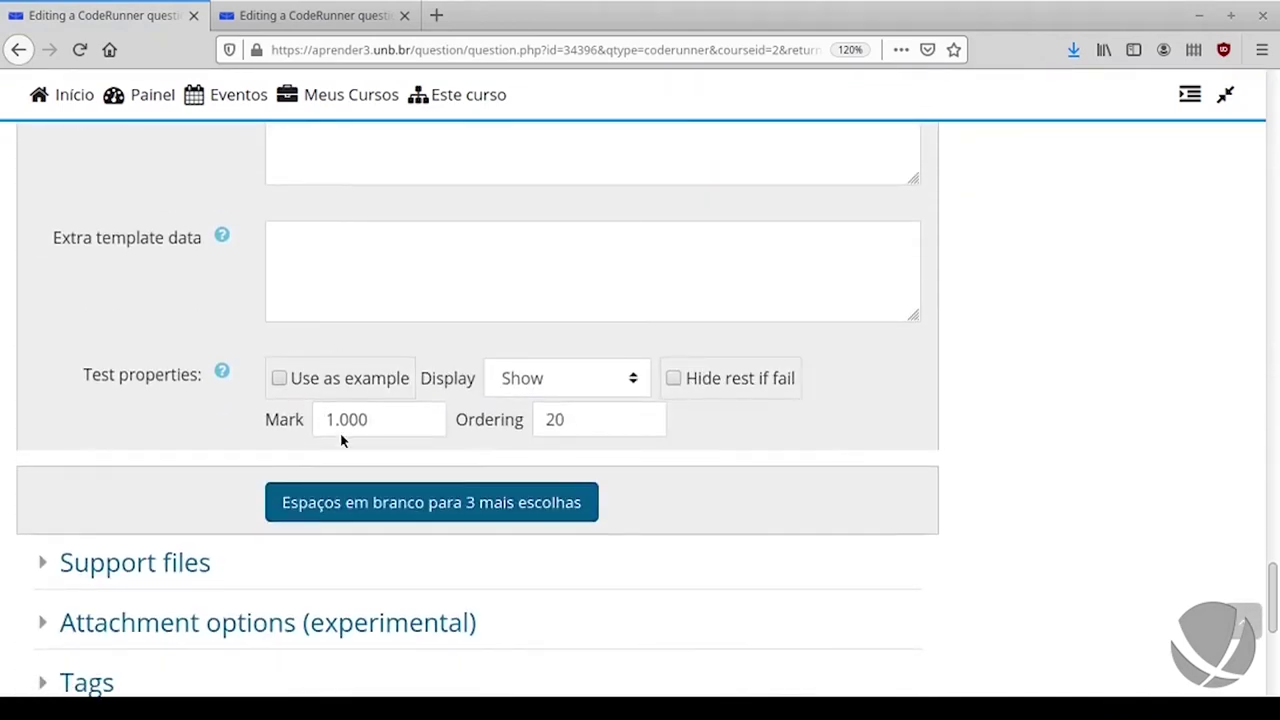
click(279, 378)
scroll(520, 440, down, 1)
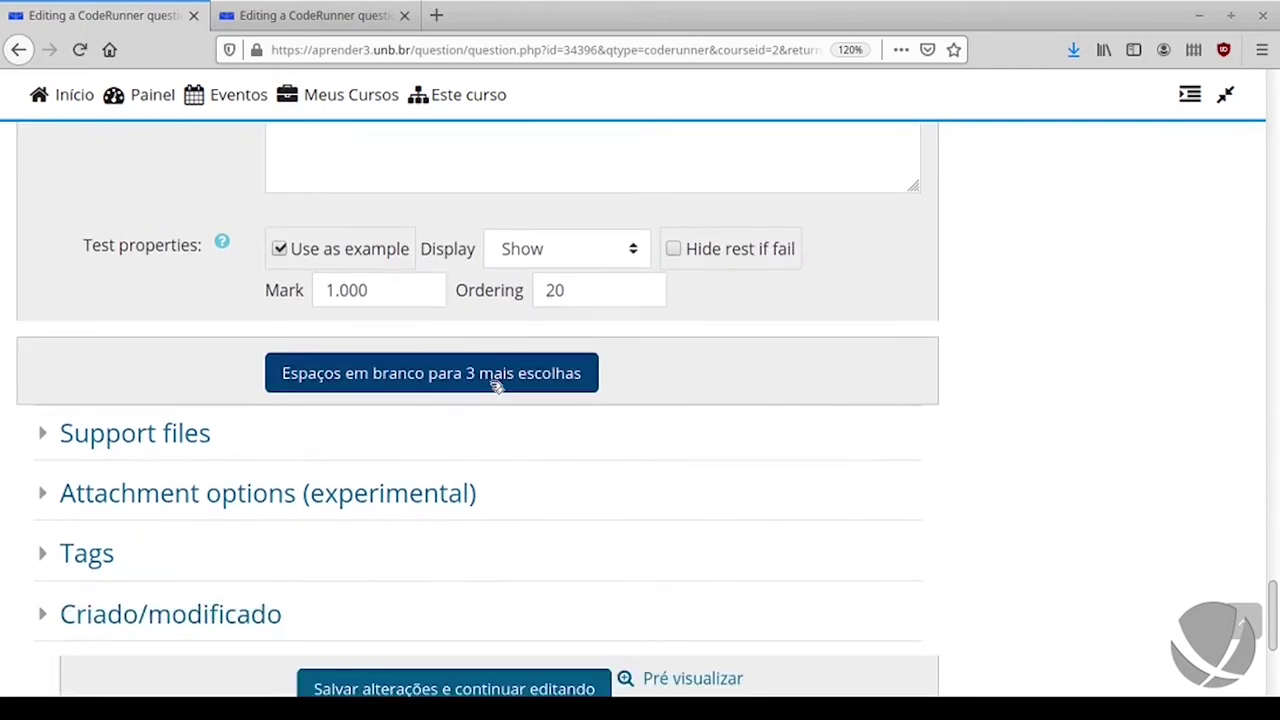
Step: Add three more blank test cases to the question below test case 2
scroll(690, 510, up, 5)
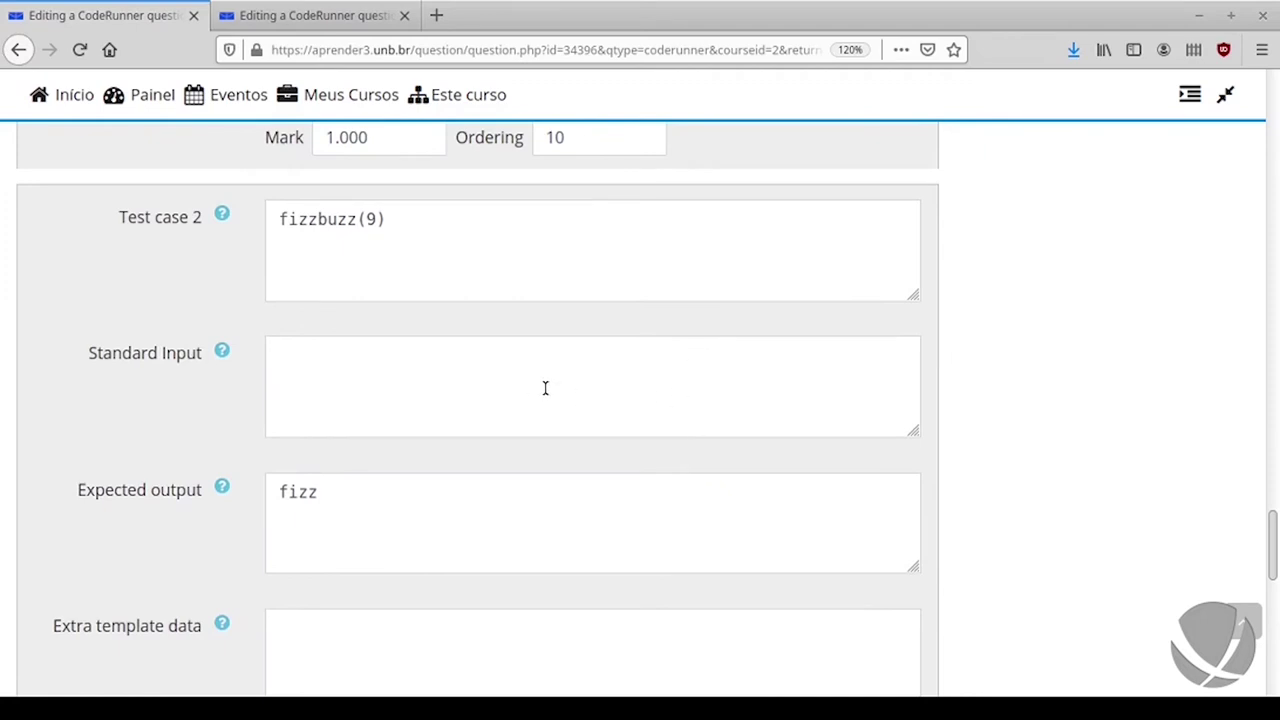
scroll(545, 388, down, 4)
click(345, 438)
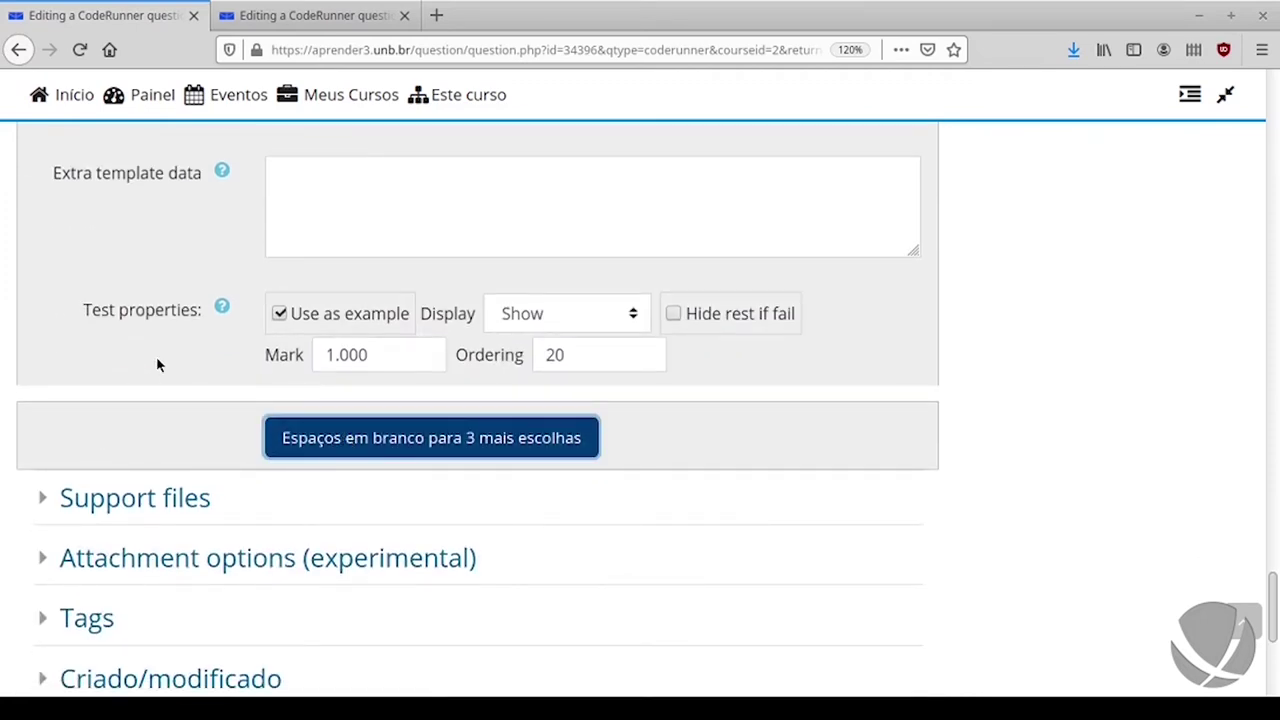
scroll(190, 378, up, 2)
scroll(403, 434, down, 2)
click(456, 443)
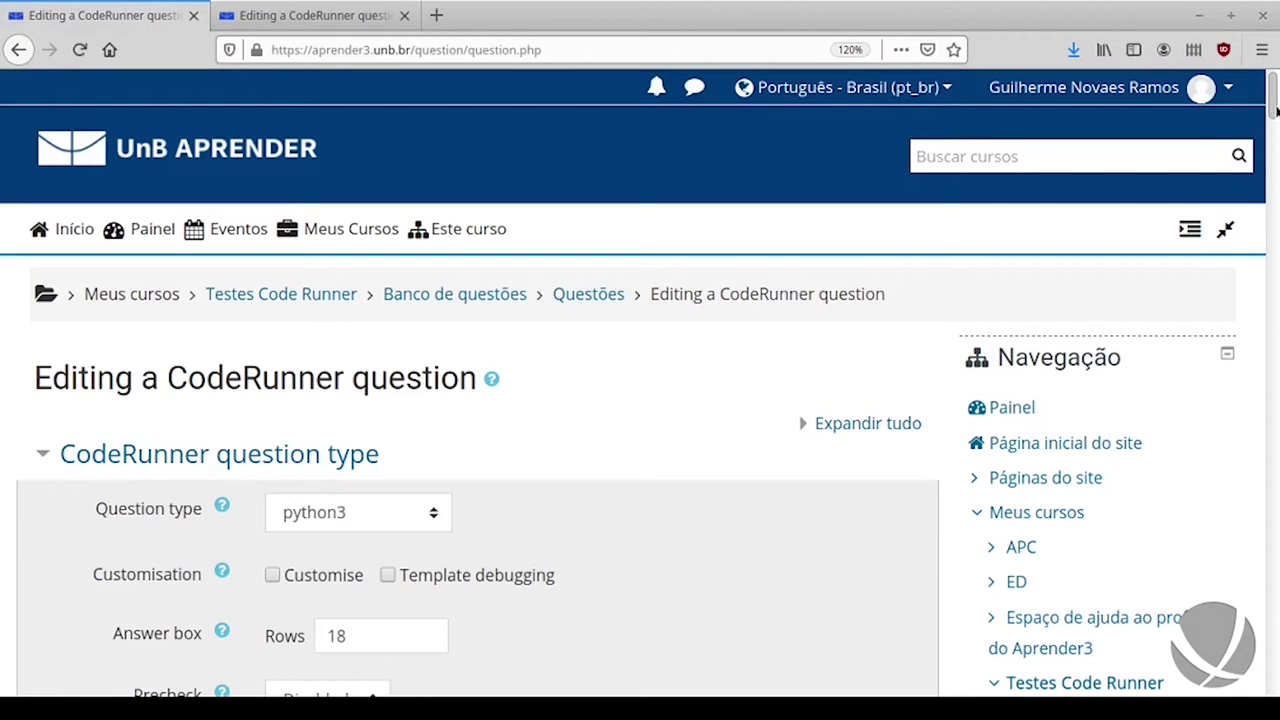
Step: Copy the fizzbuzz(9) call from test case 2 into test case 3 and change its argument to 50
drag(1275, 110, 1274, 365)
scroll(810, 352, down, 4)
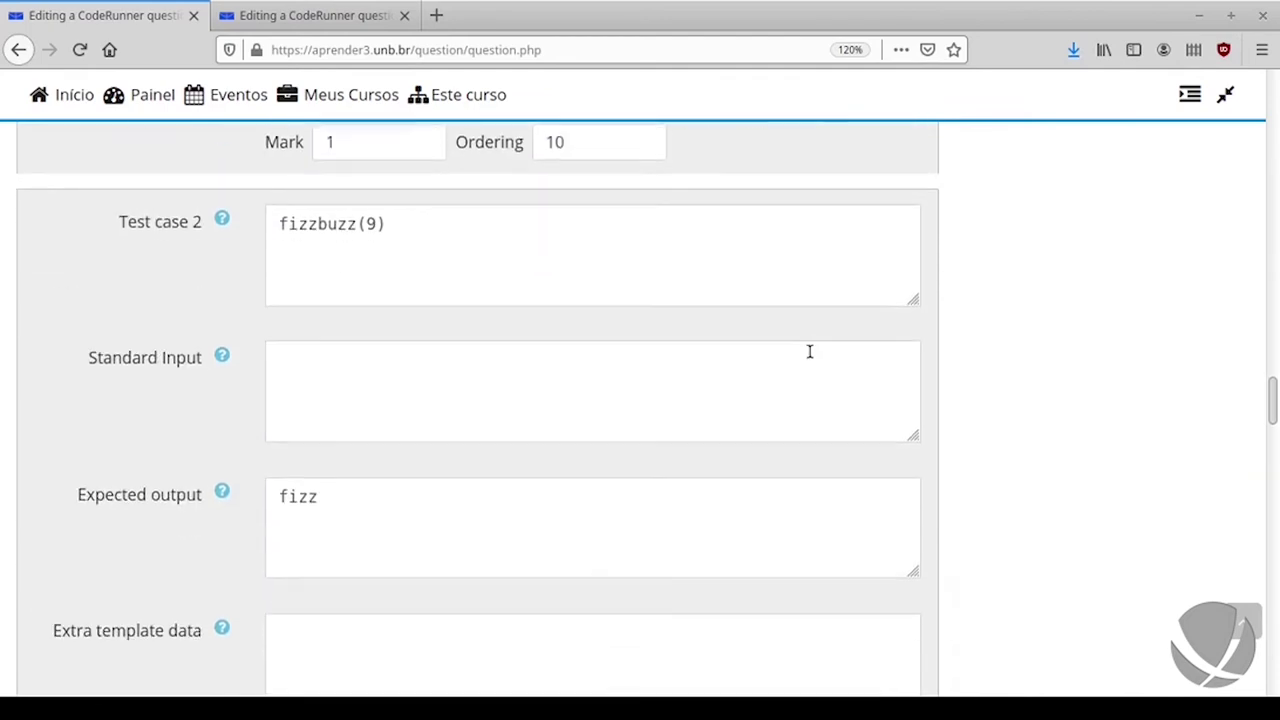
drag(390, 228, 240, 222)
key(ctrl+c)
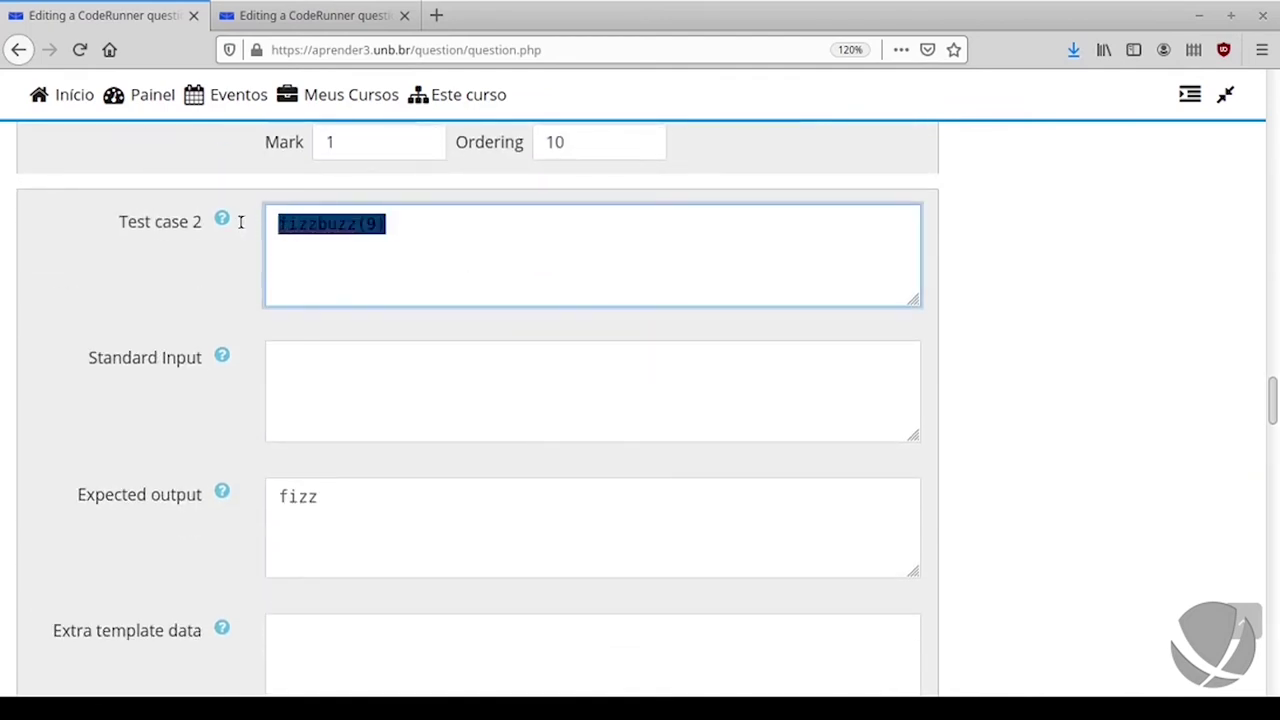
scroll(645, 355, down, 5)
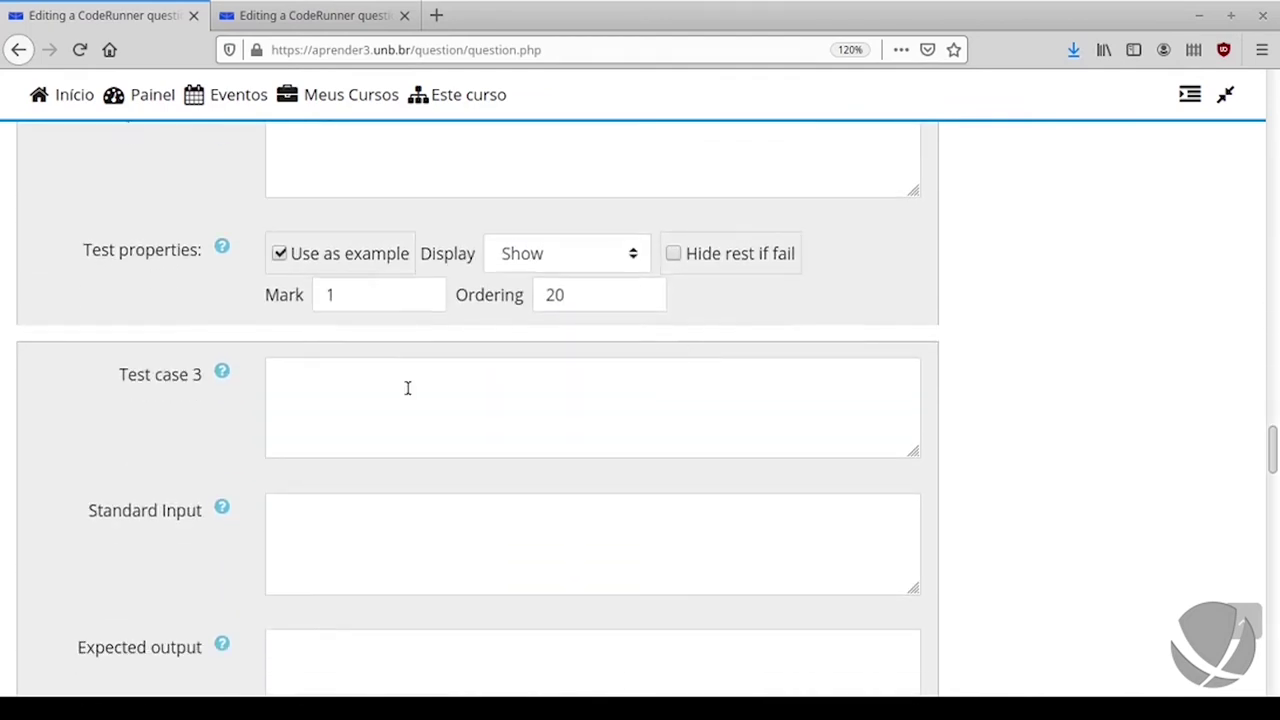
click(407, 388)
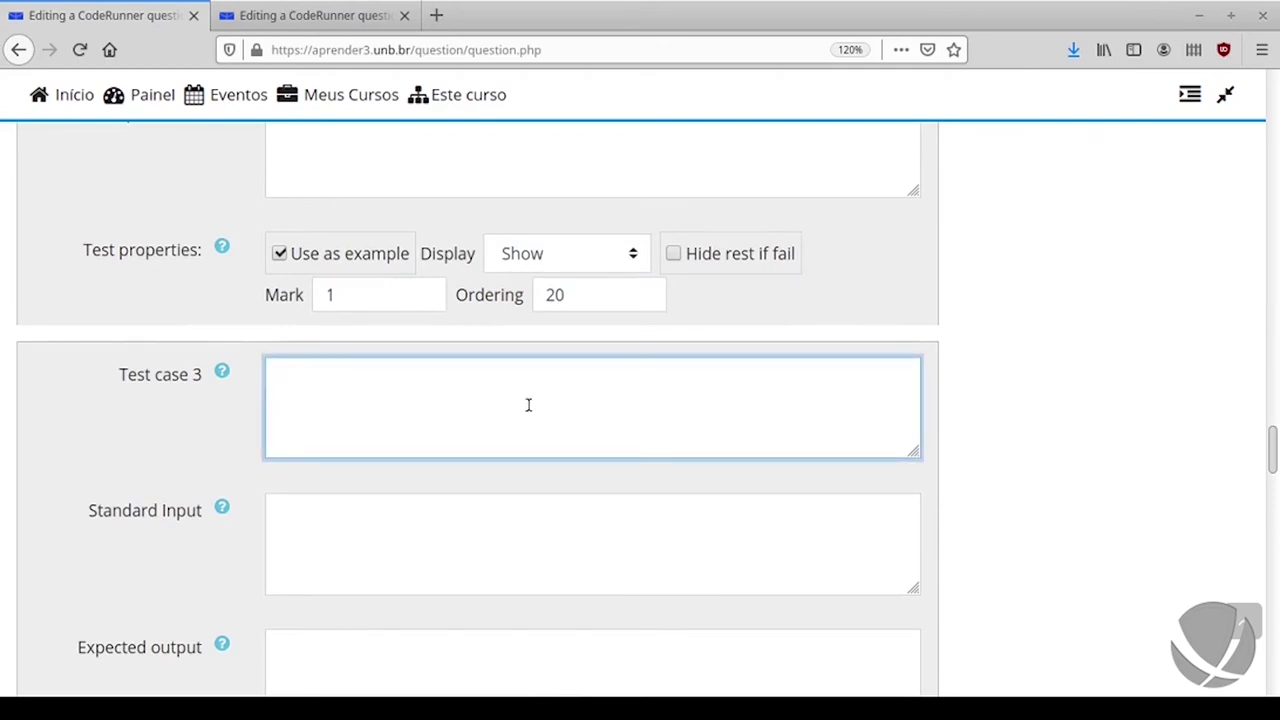
key(ctrl+v)
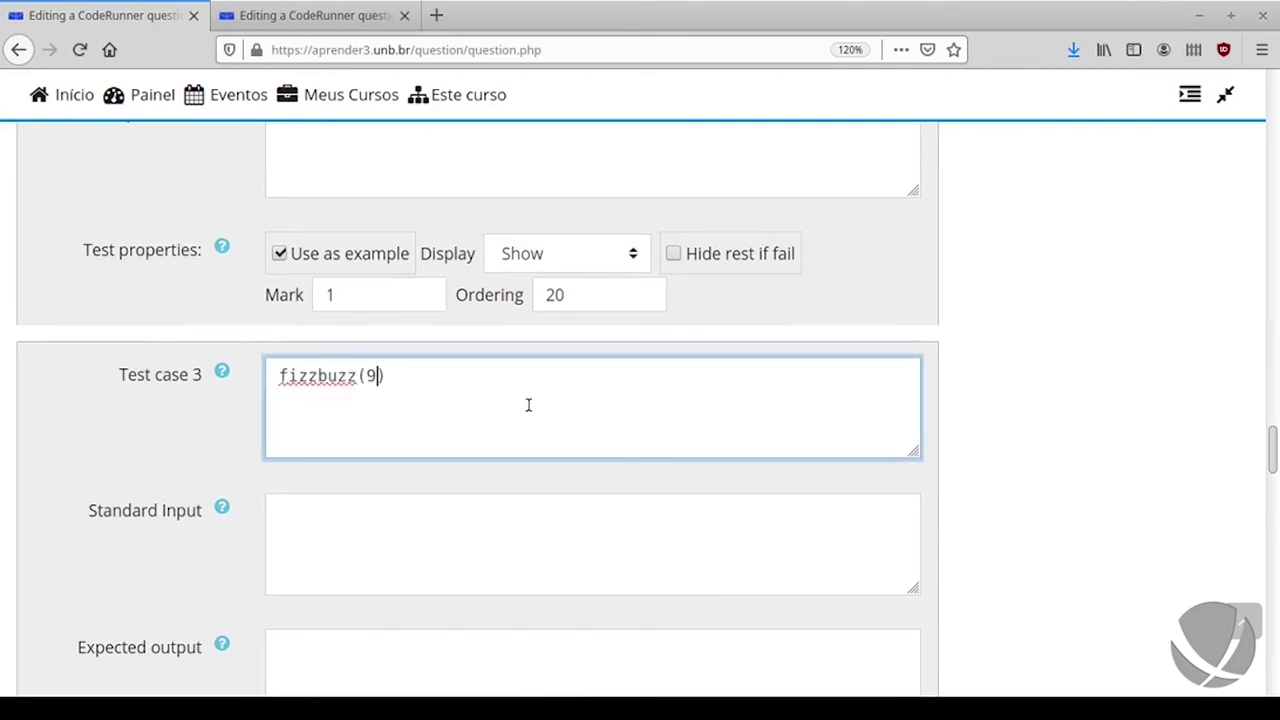
key(shift+Left)
text(50)
Step: Fill test case 4 with the copied call, changing its argument so it reads fizzbuzz(15)
scroll(540, 420, down, 3)
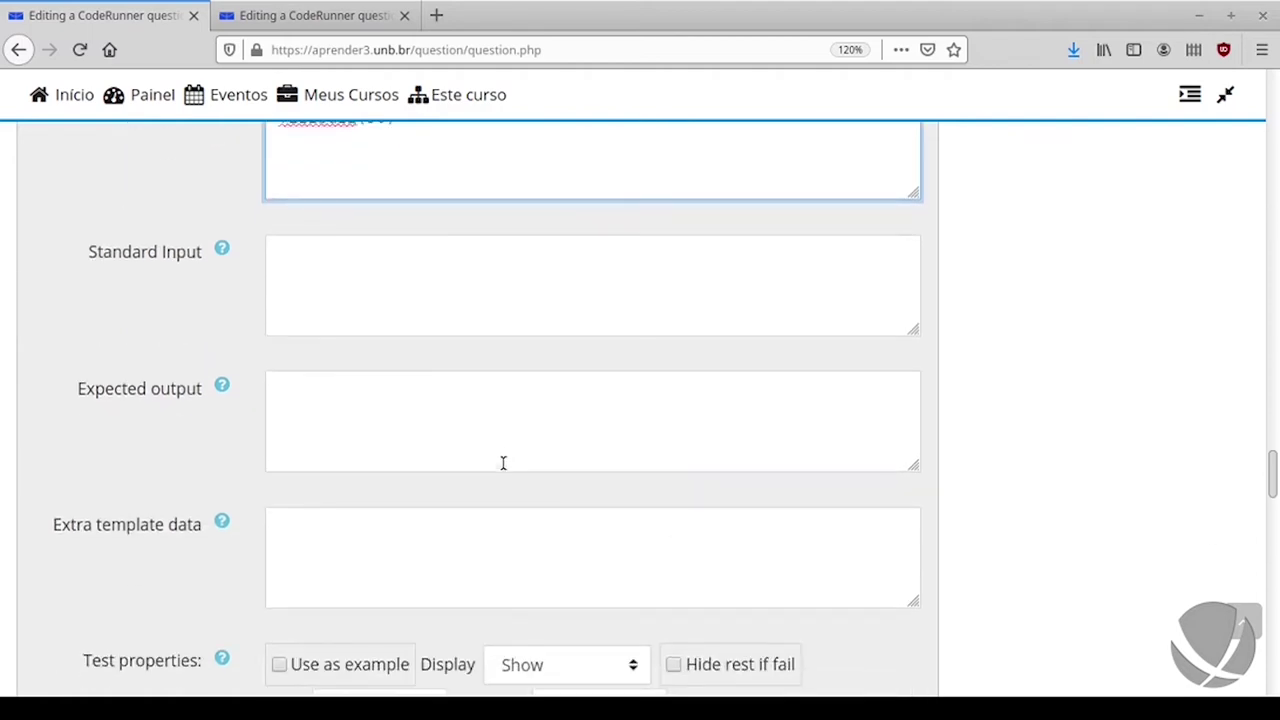
scroll(503, 463, down, 4)
click(434, 394)
key(ctrl+v)
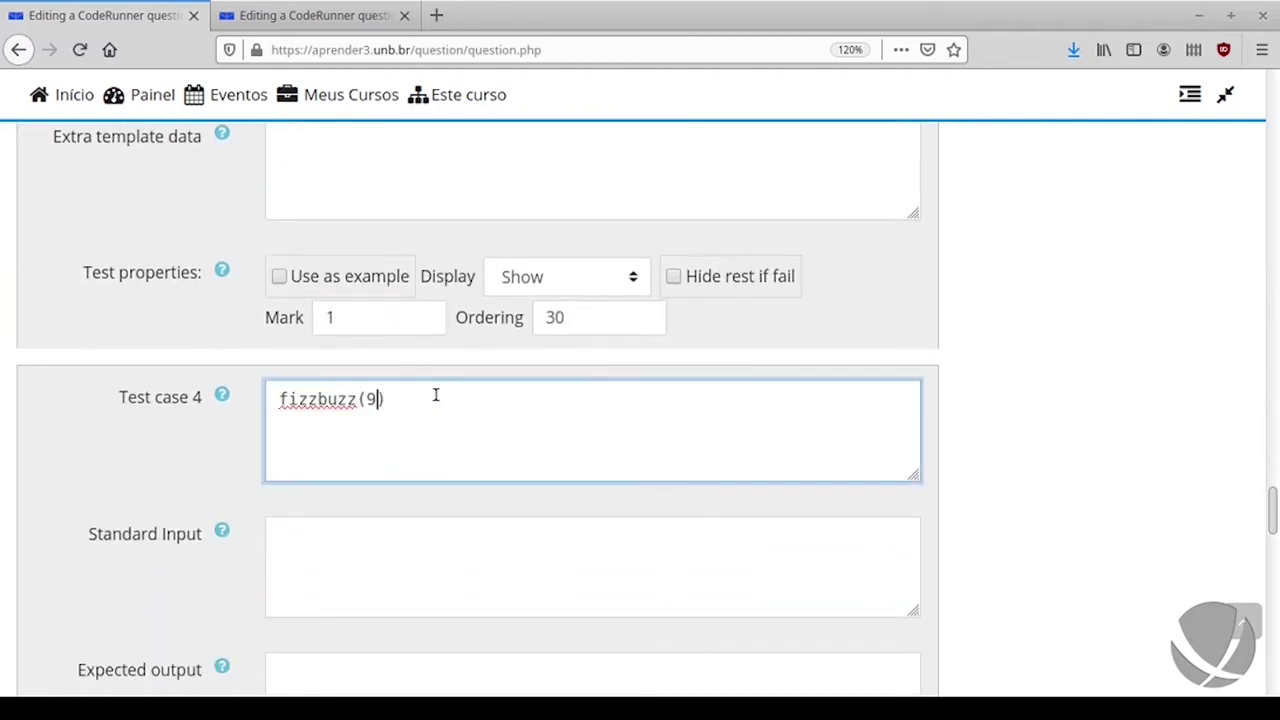
key(Left)
key(shift+Left)
text(15)
Step: Enter fizzbuzz(6536) as the code of test case 5, reusing the copied call
scroll(476, 452, down, 10)
click(412, 268)
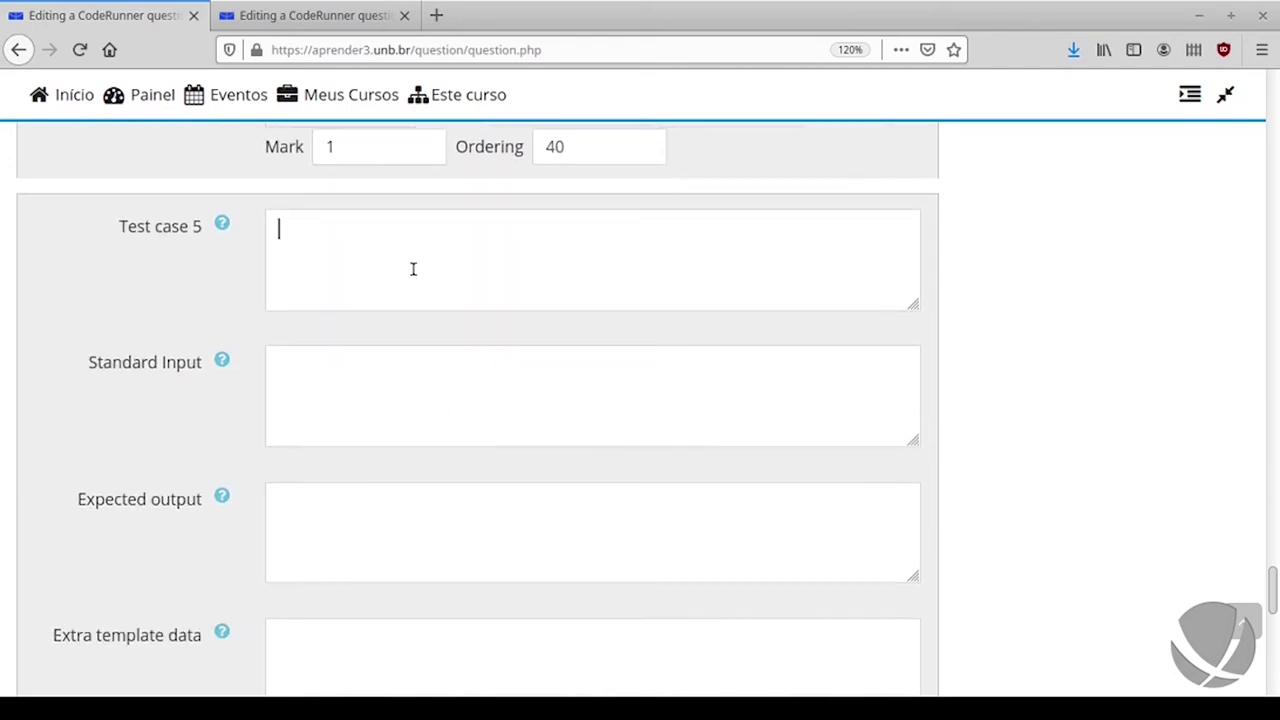
key(ctrl+v)
key(BackSpace)
key(BackSpace)
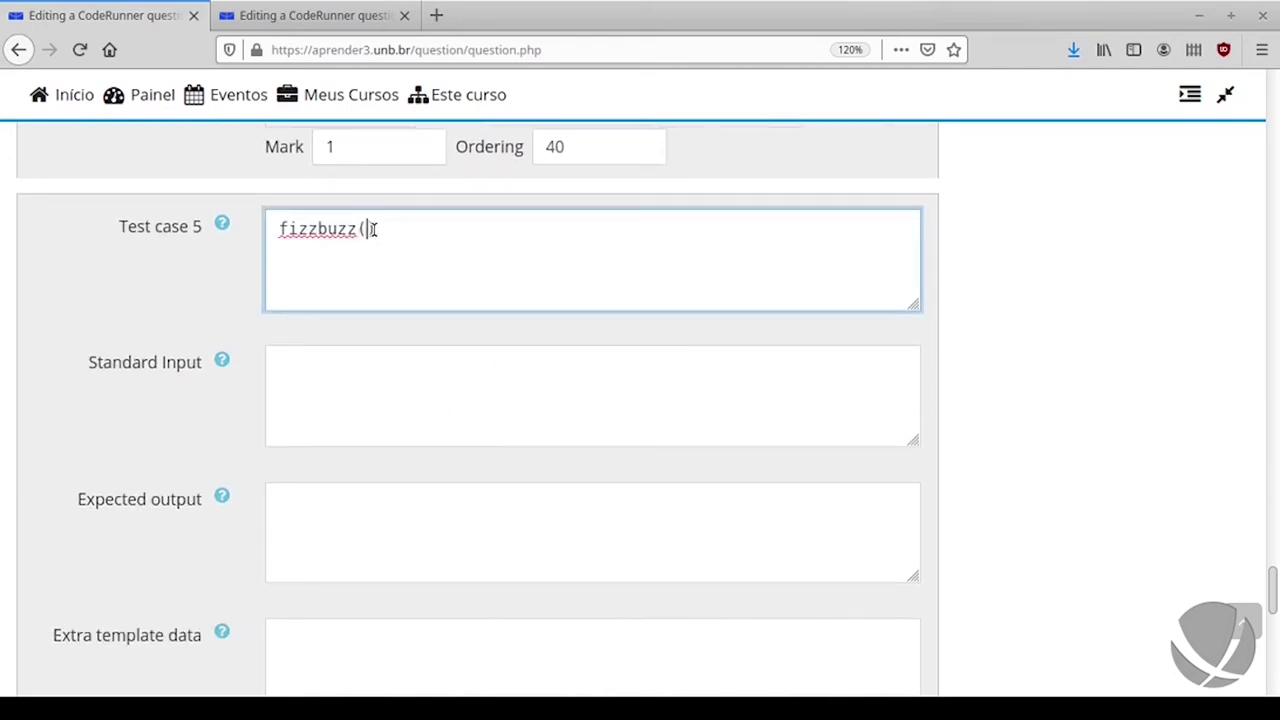
text(6536))
Step: Check test case 5 and add three more blank test cases after it
scroll(350, 235, down, 5)
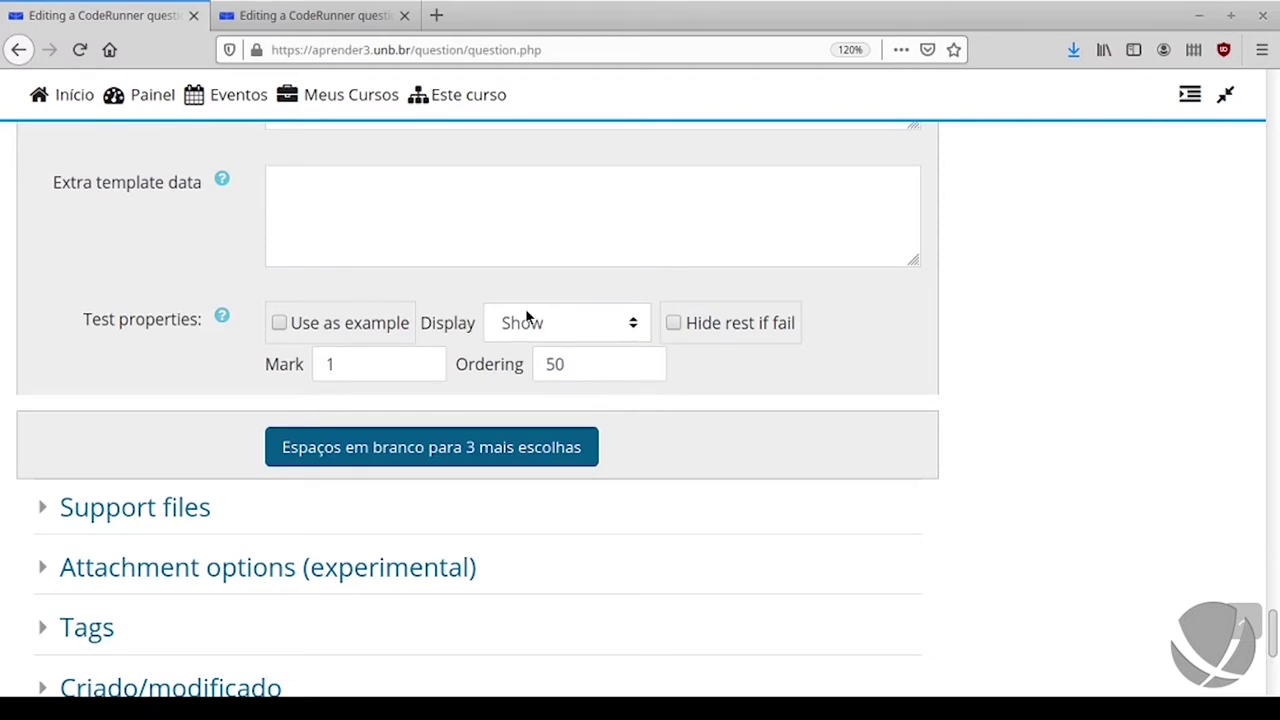
scroll(527, 316, up, 4)
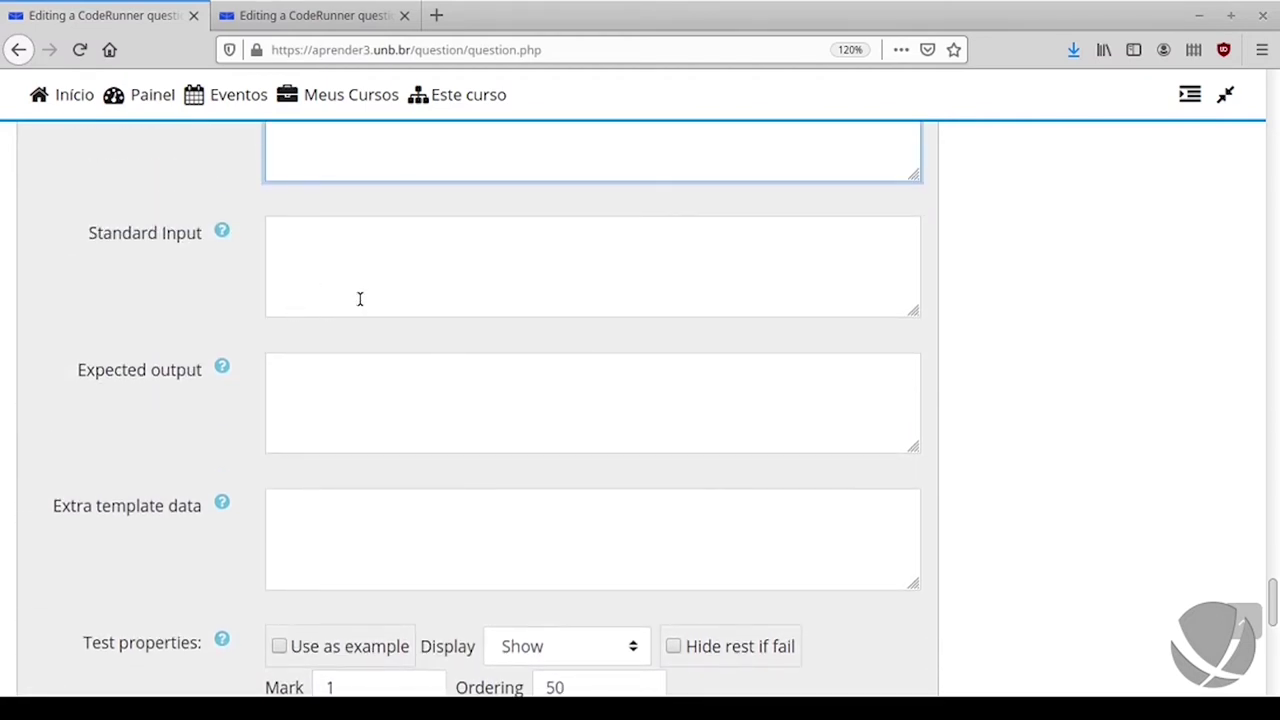
scroll(360, 299, up, 3)
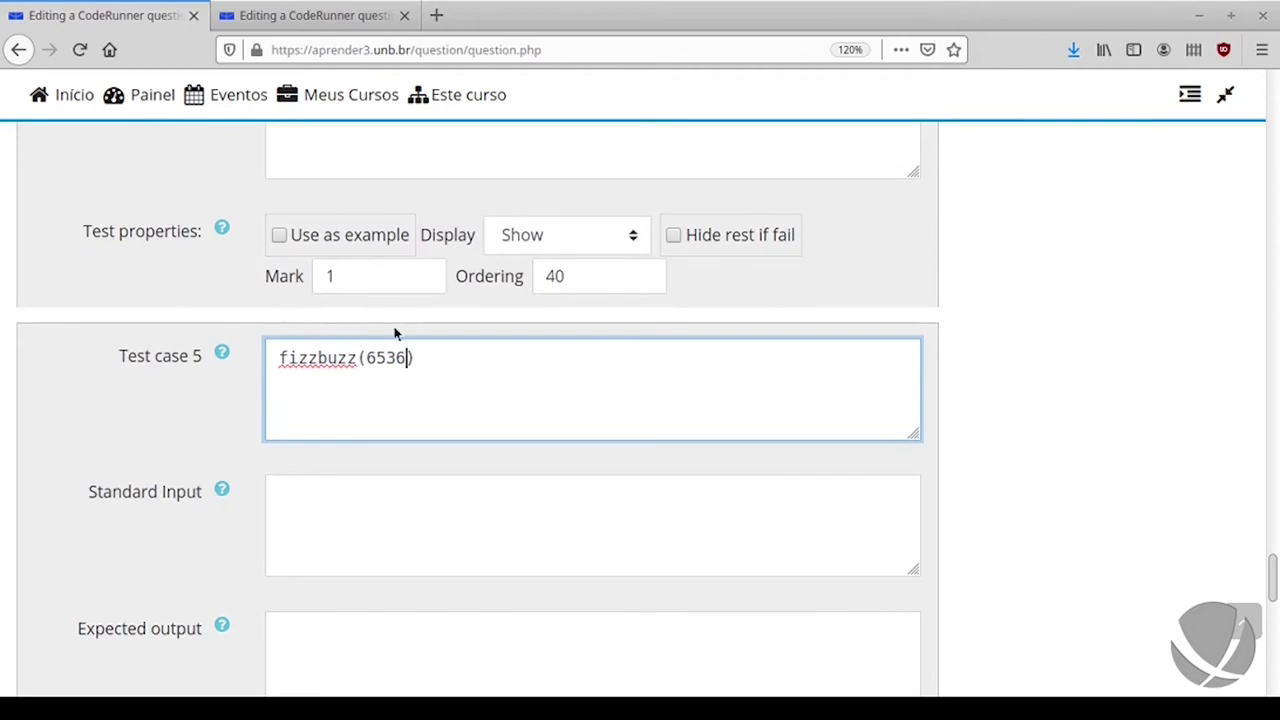
scroll(394, 328, down, 3)
scroll(394, 328, down, 2)
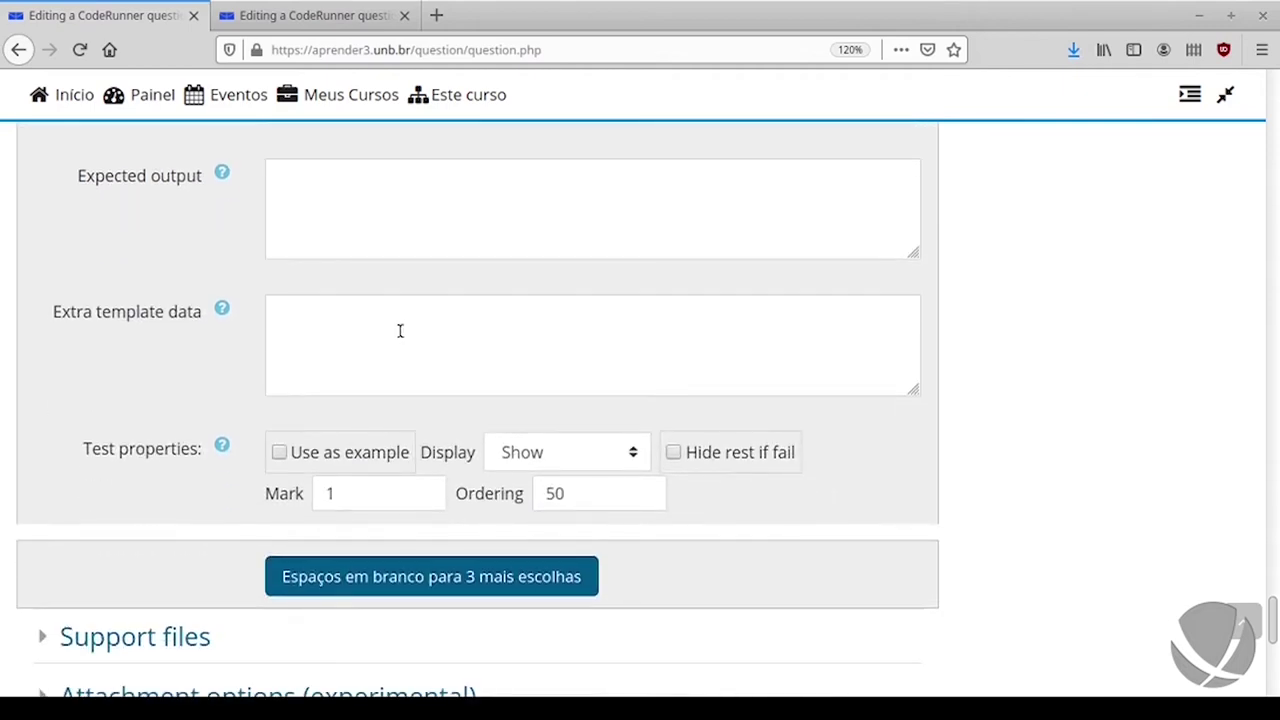
scroll(400, 331, up, 3)
scroll(374, 363, down, 4)
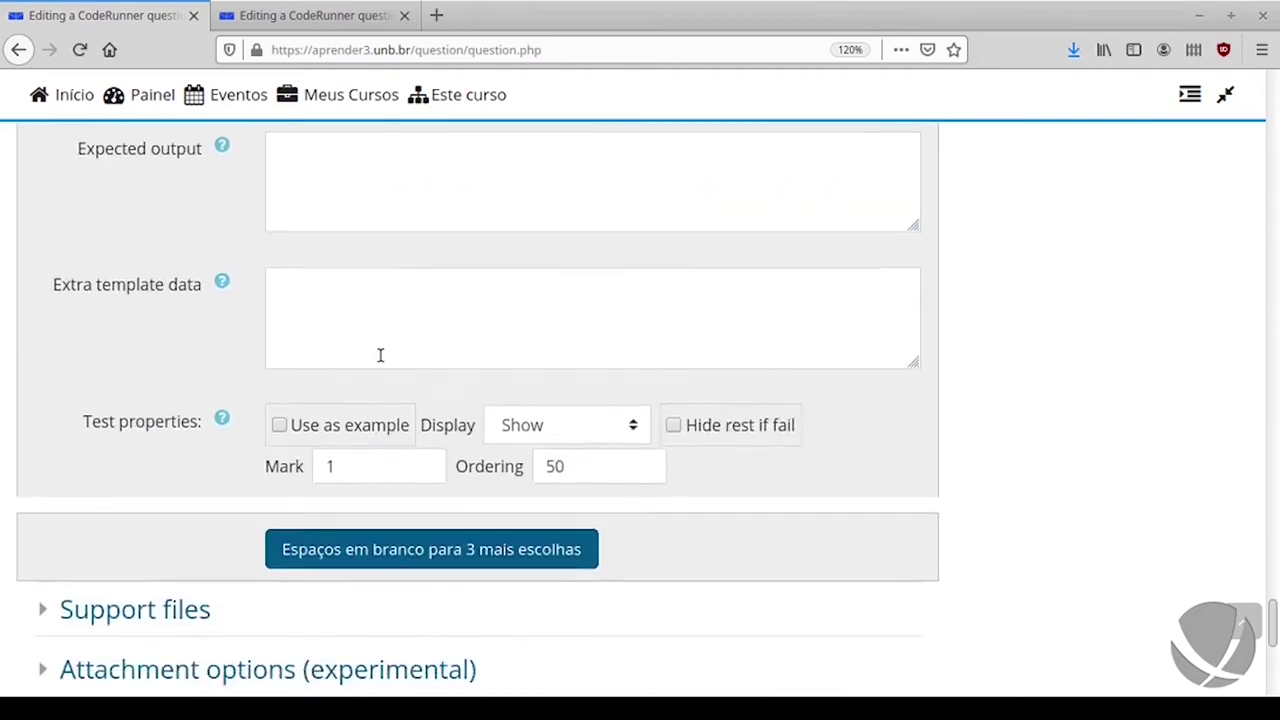
scroll(380, 355, down, 2)
click(386, 380)
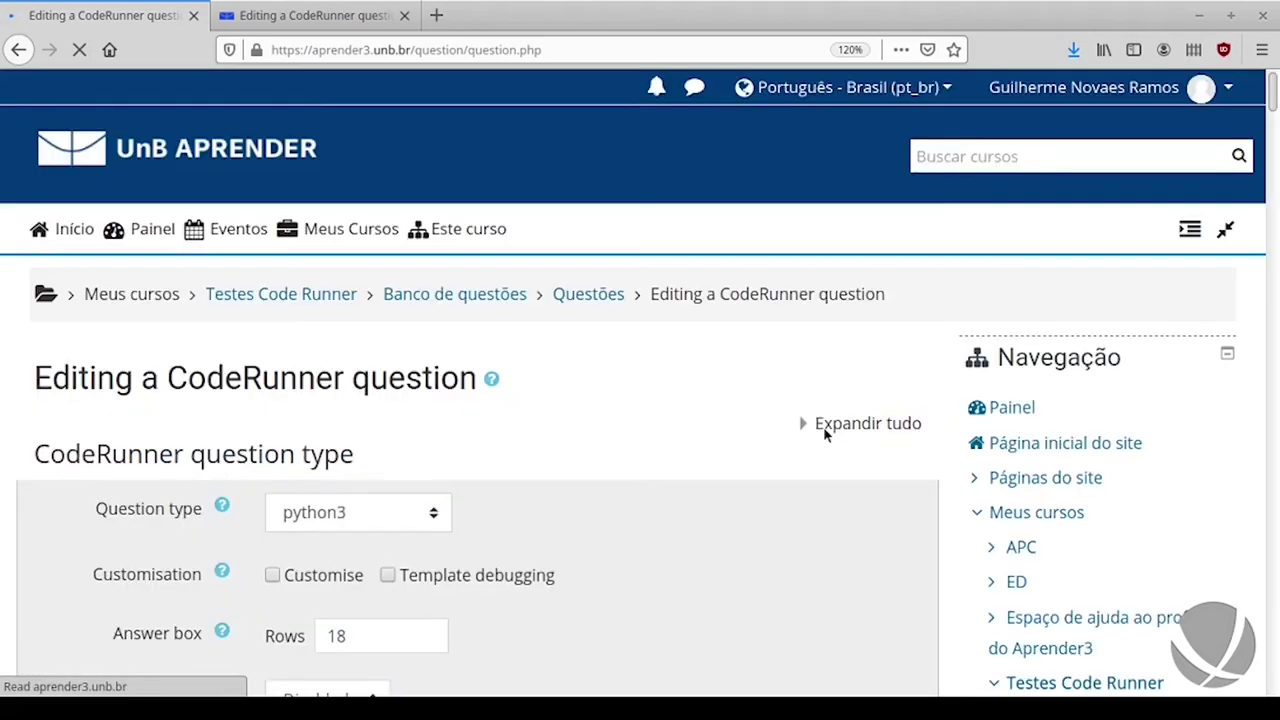
Step: Fill test case 6 with the copied call, changing its argument so it reads fizzbuzz(1234567)
scroll(823, 426, down, 20)
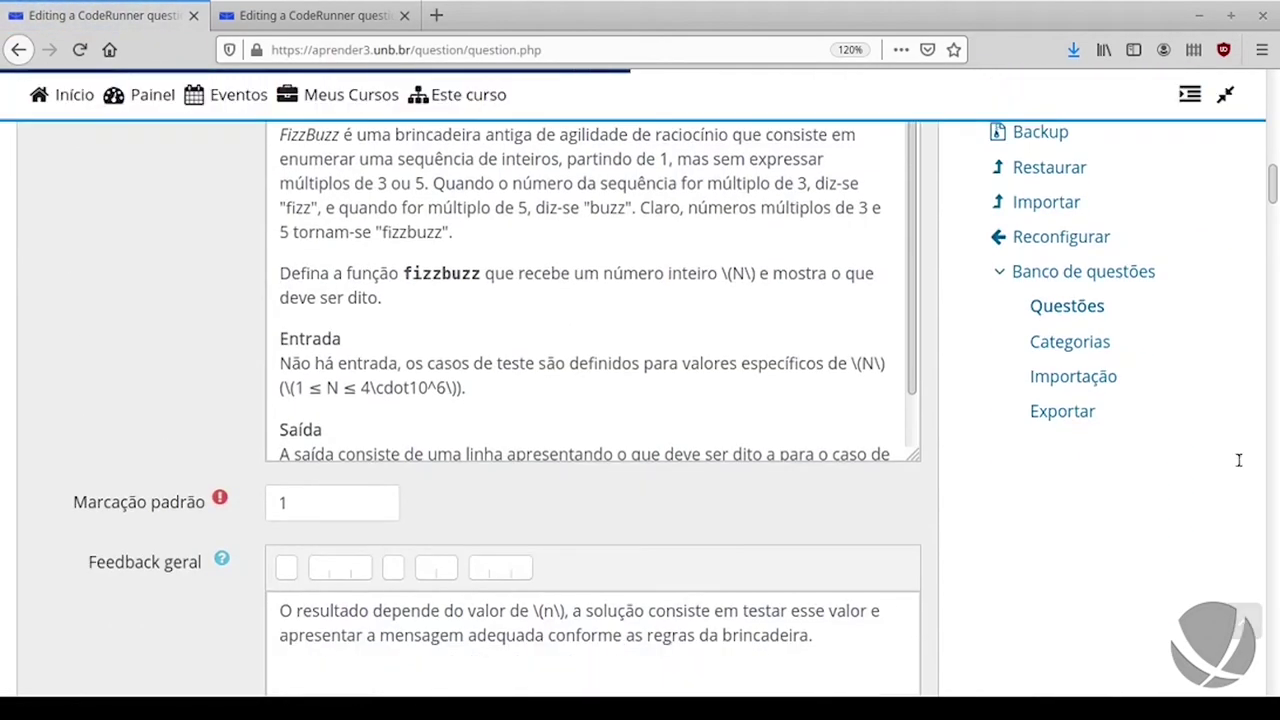
scroll(945, 495, down, 20)
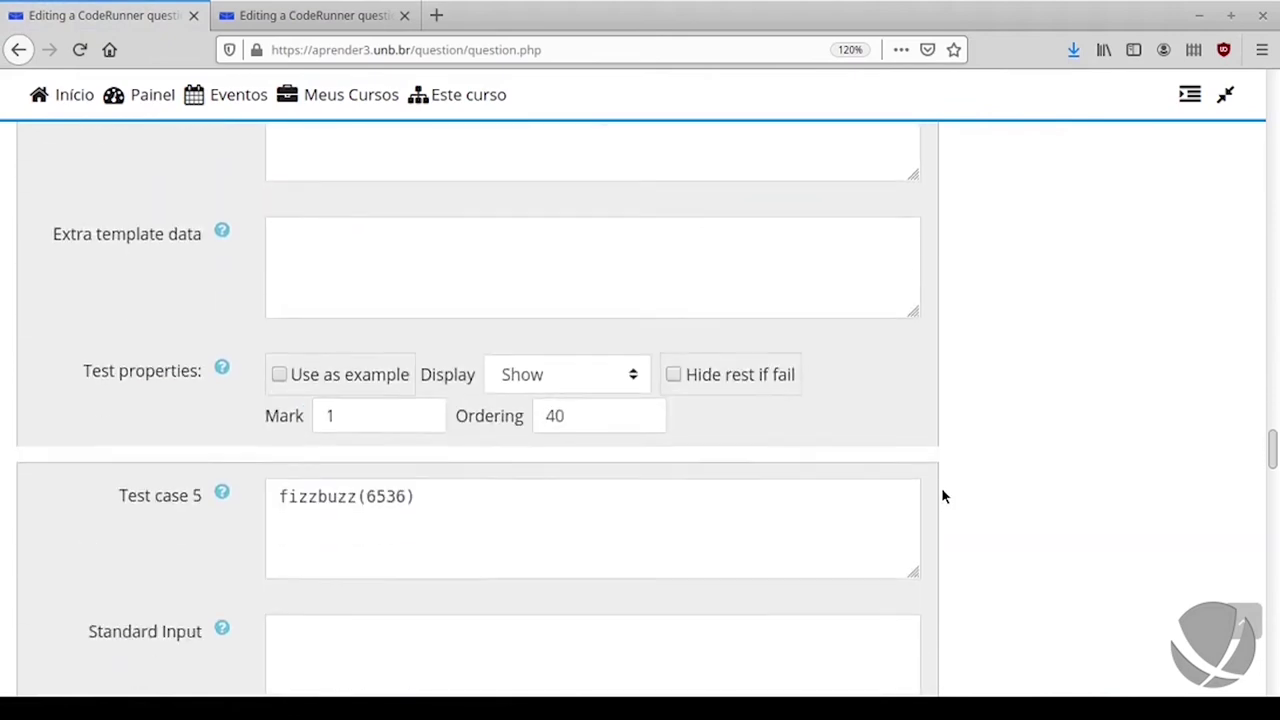
scroll(941, 487, down, 5)
scroll(941, 487, up, 3)
scroll(941, 487, down, 5)
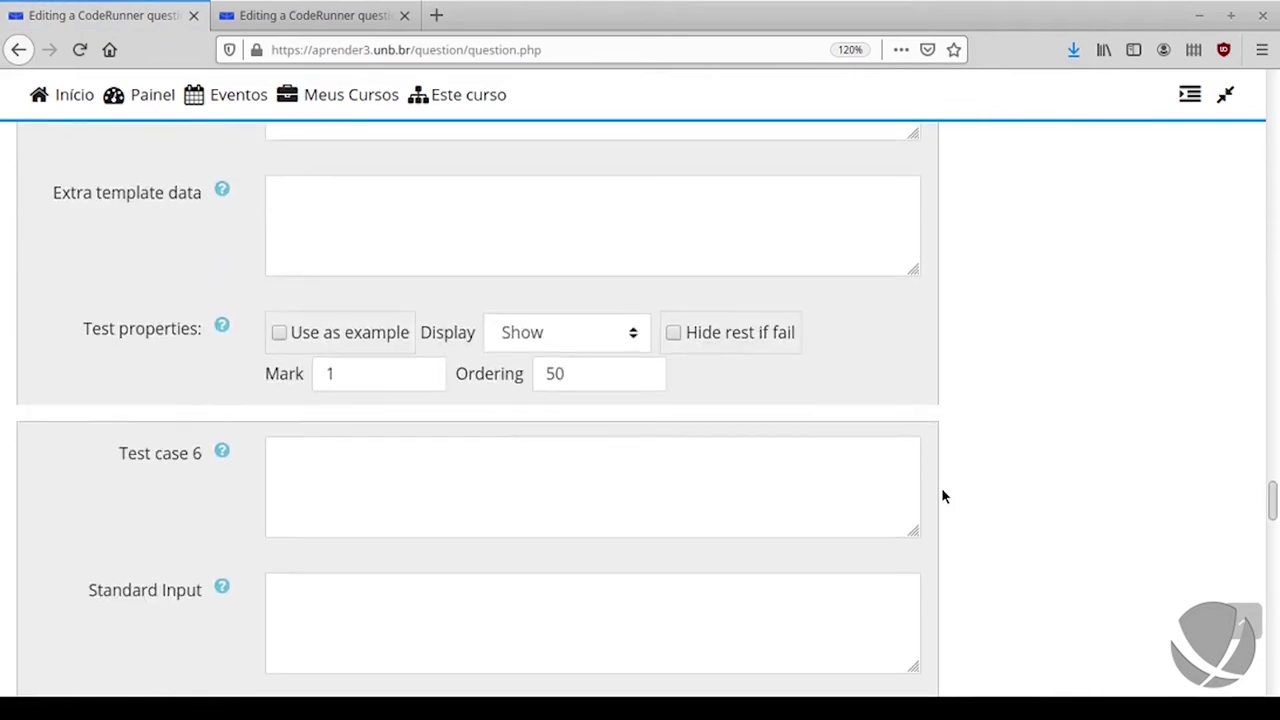
scroll(941, 487, down, 2)
click(470, 356)
key(ctrl+v)
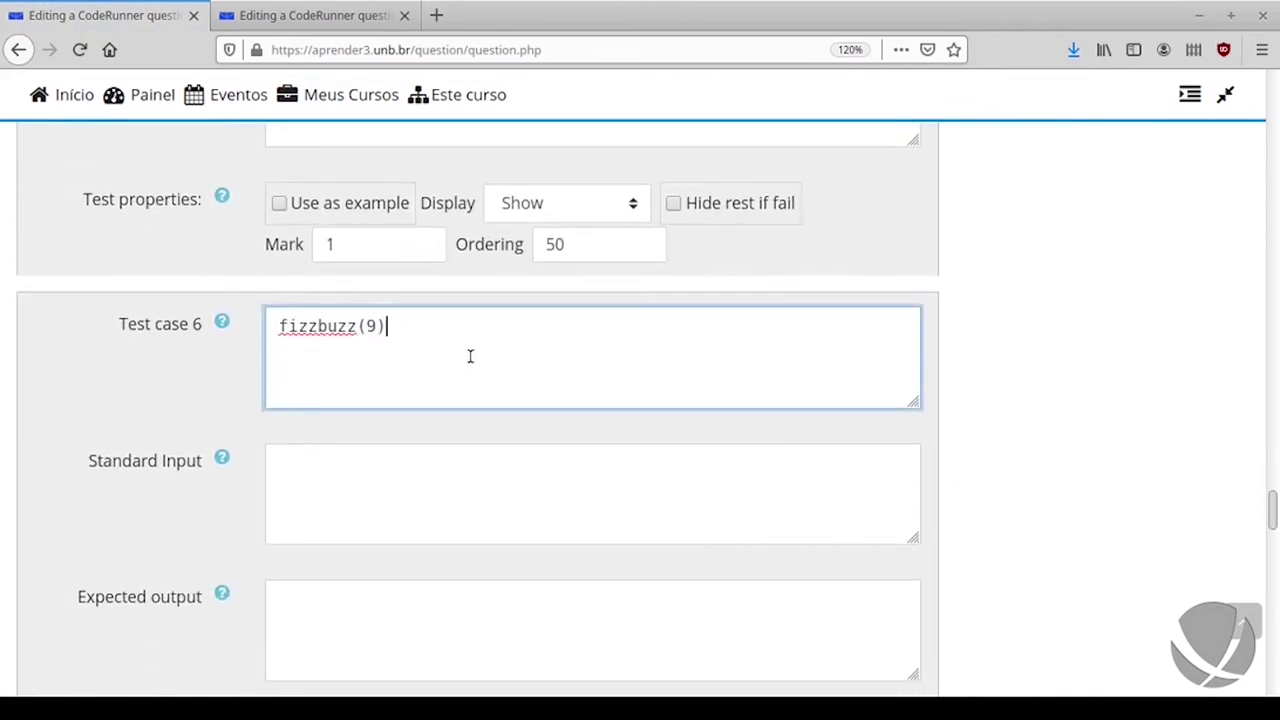
key(Left)
key(shift+Left)
text(1234567)
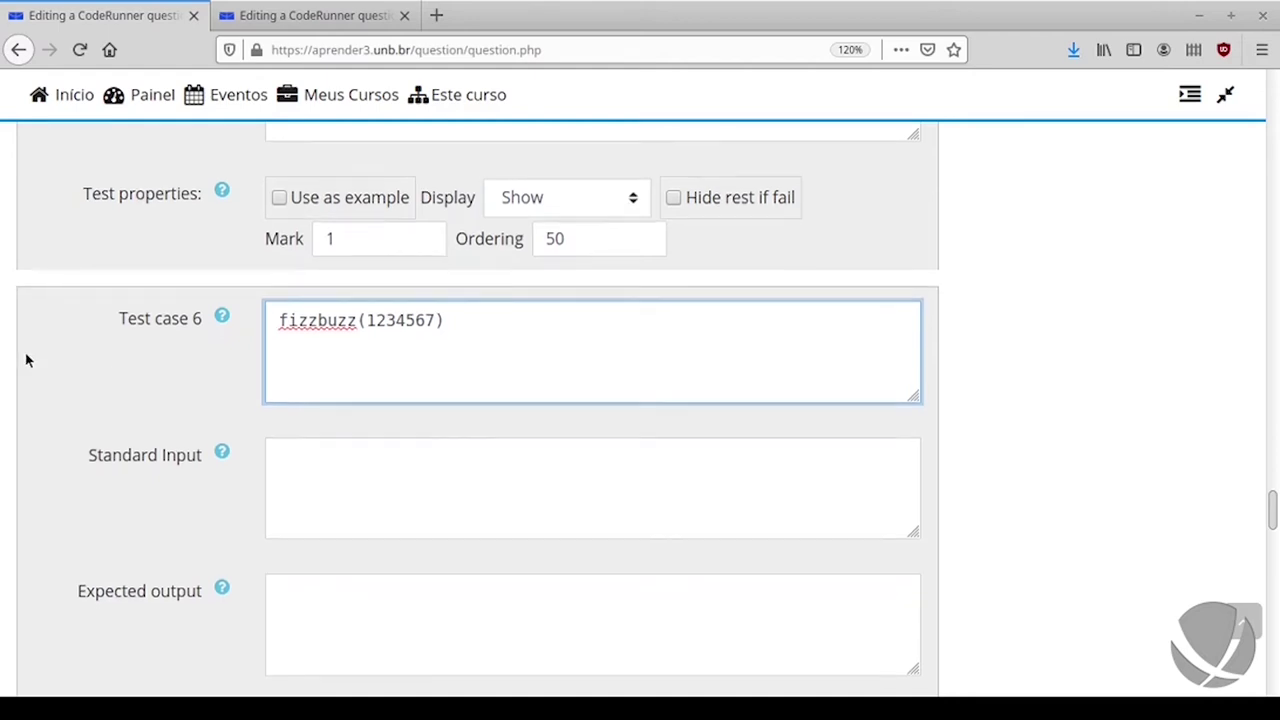
scroll(26, 357, down, 3)
scroll(700, 320, down, 3)
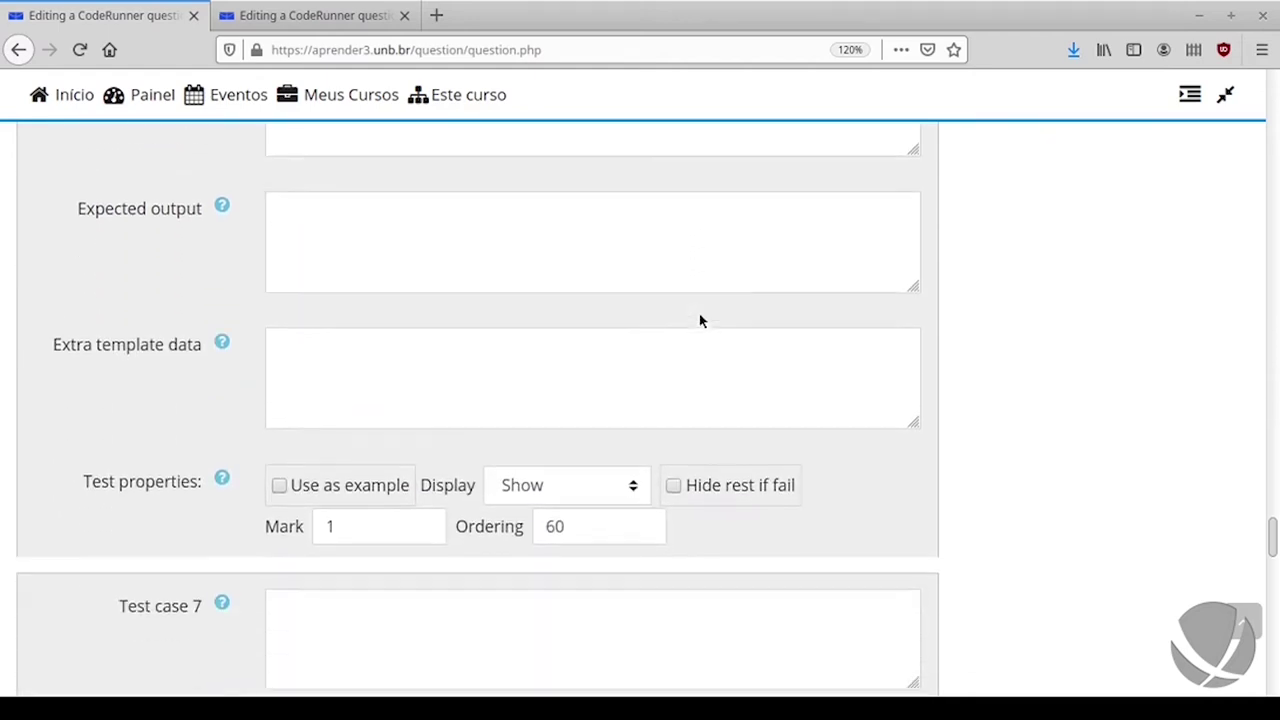
scroll(585, 347, up, 4)
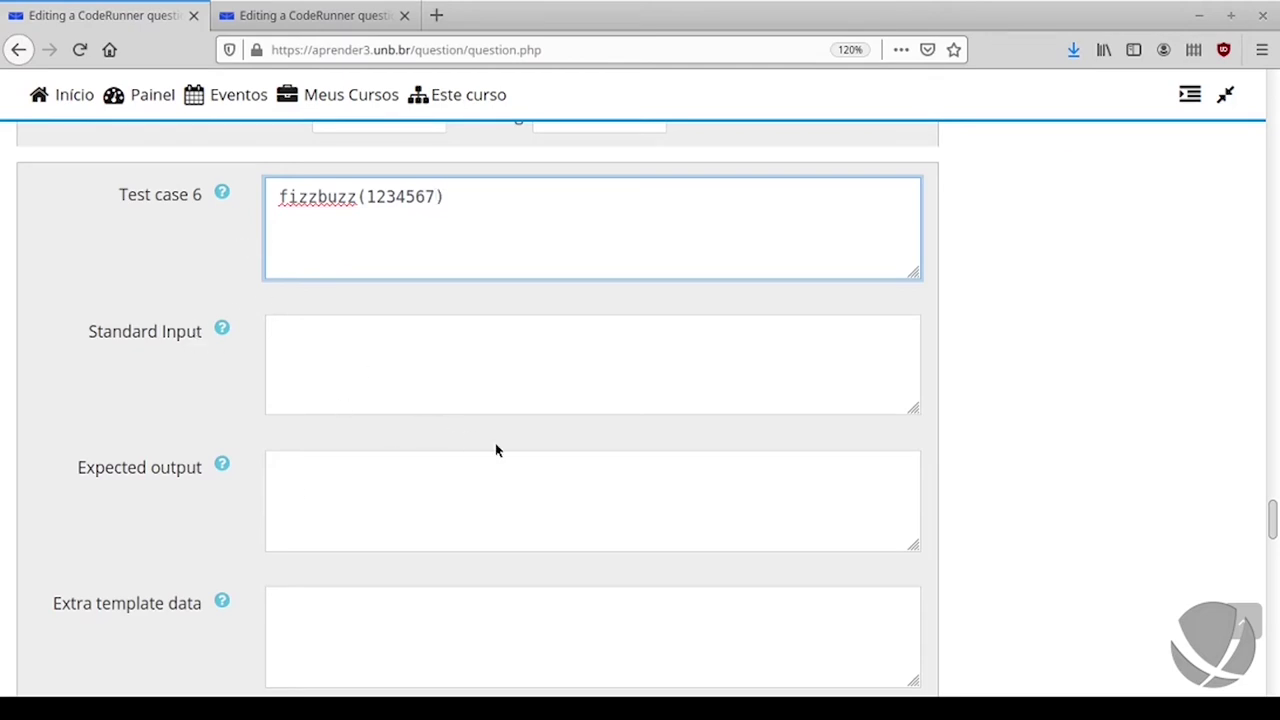
click(360, 485)
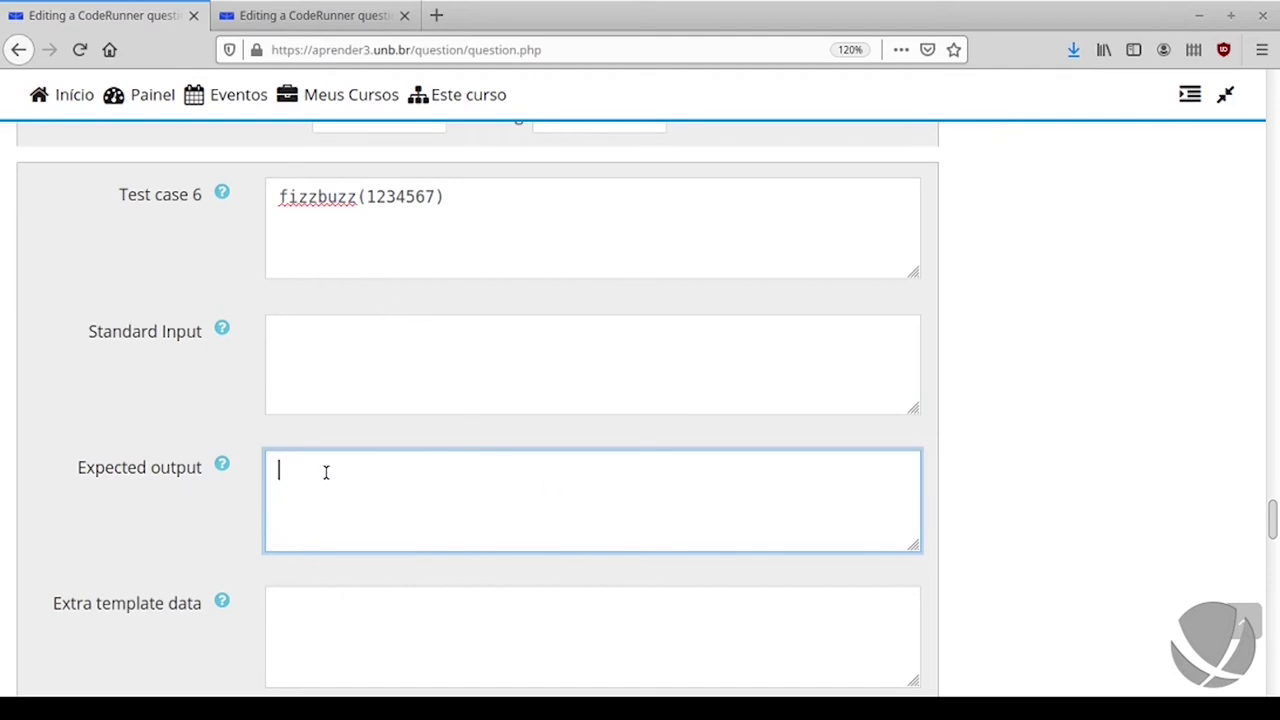
Step: Fill test case 7 with the copied call, changing its argument so it reads fizzbuzz(1337)
scroll(340, 349, down, 5)
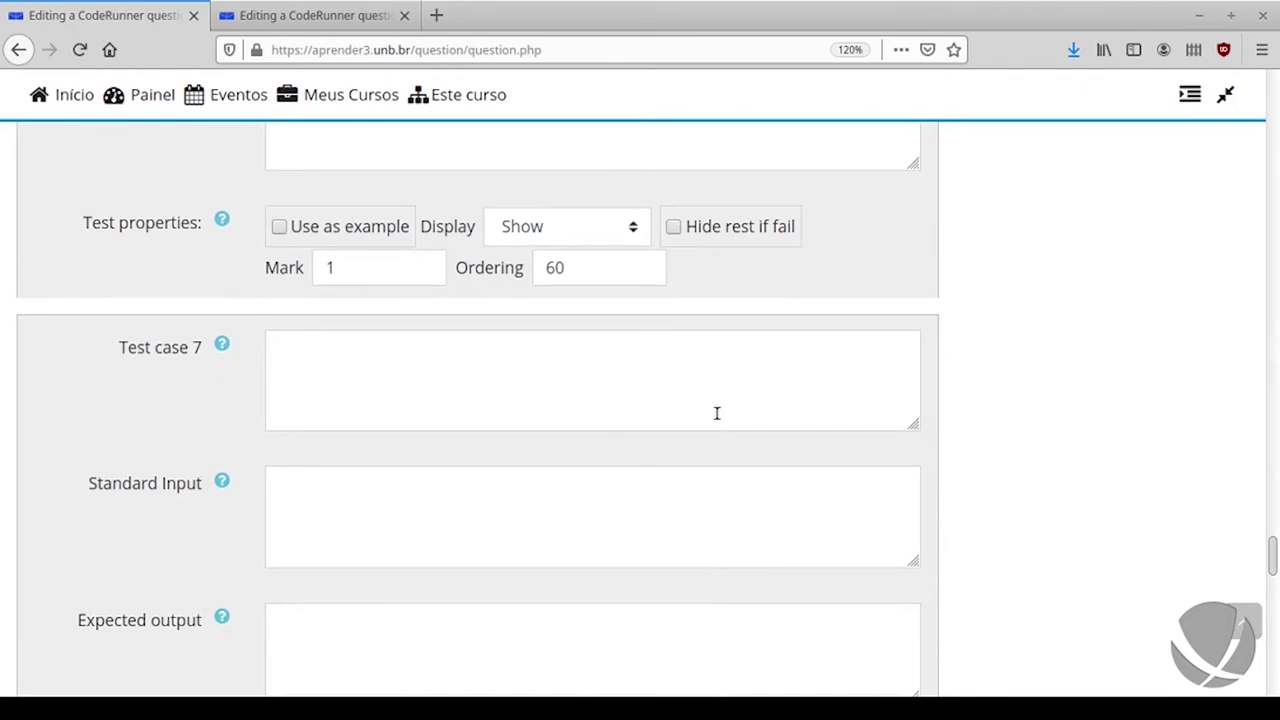
click(442, 375)
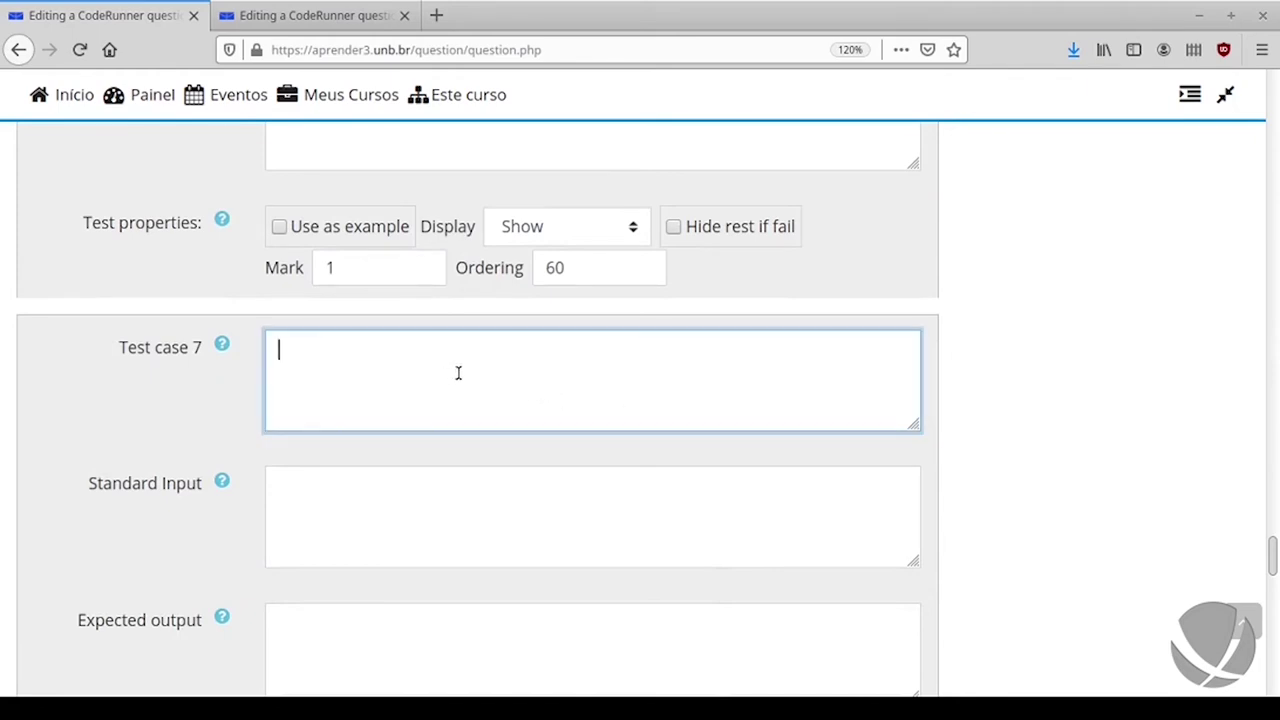
text(fizzbuzz(9))
key(Left)
key(BackSpace)
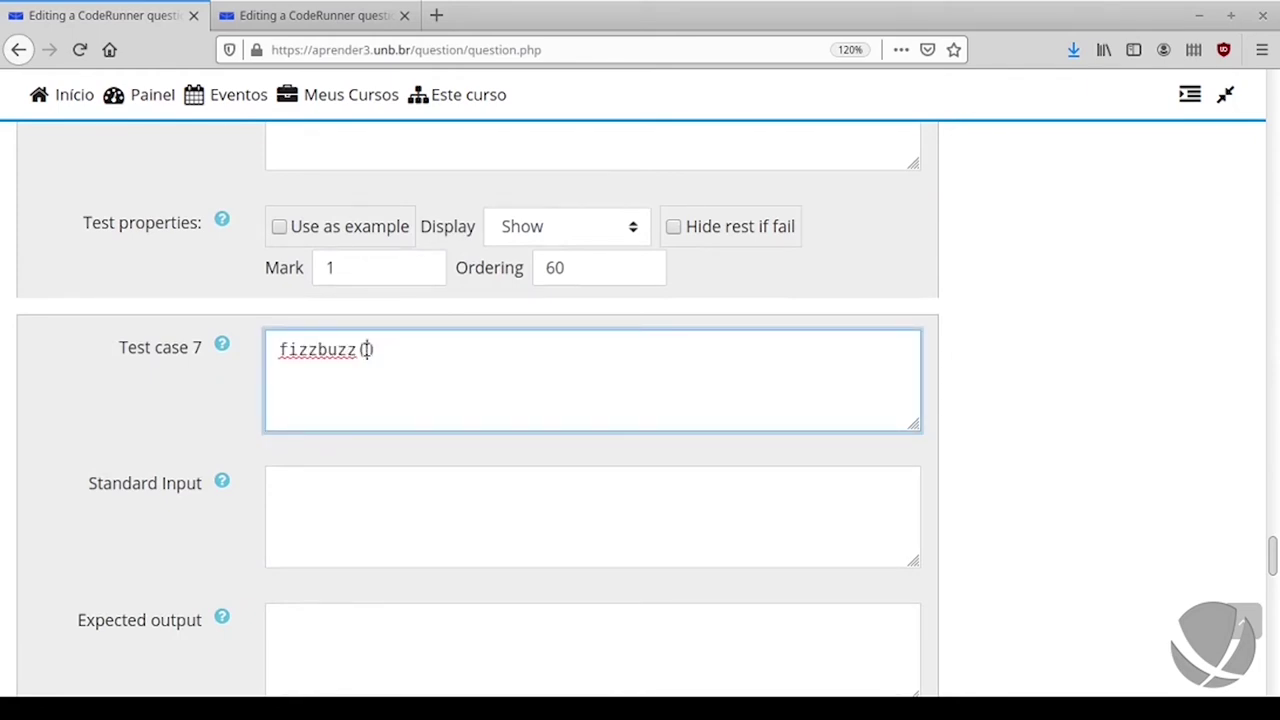
text(1337)
Step: Fill test case 8 with the copied call, changing its argument to 1
scroll(389, 374, down, 8)
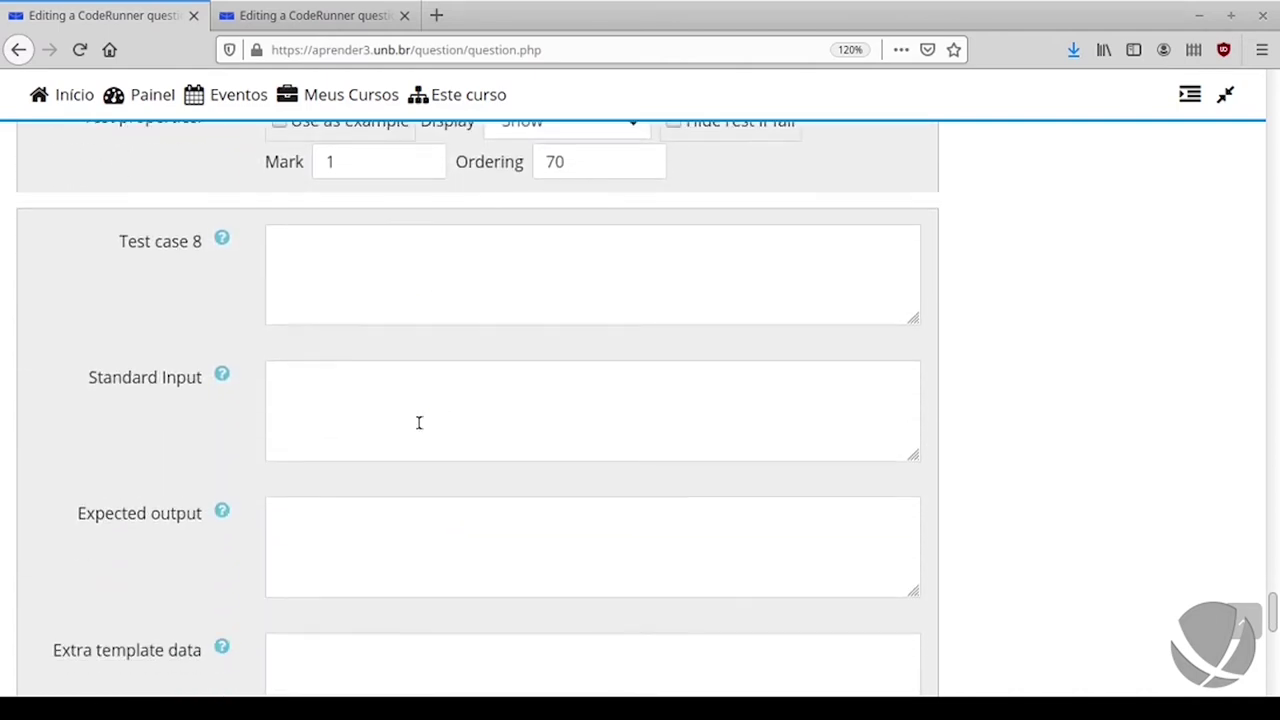
click(383, 404)
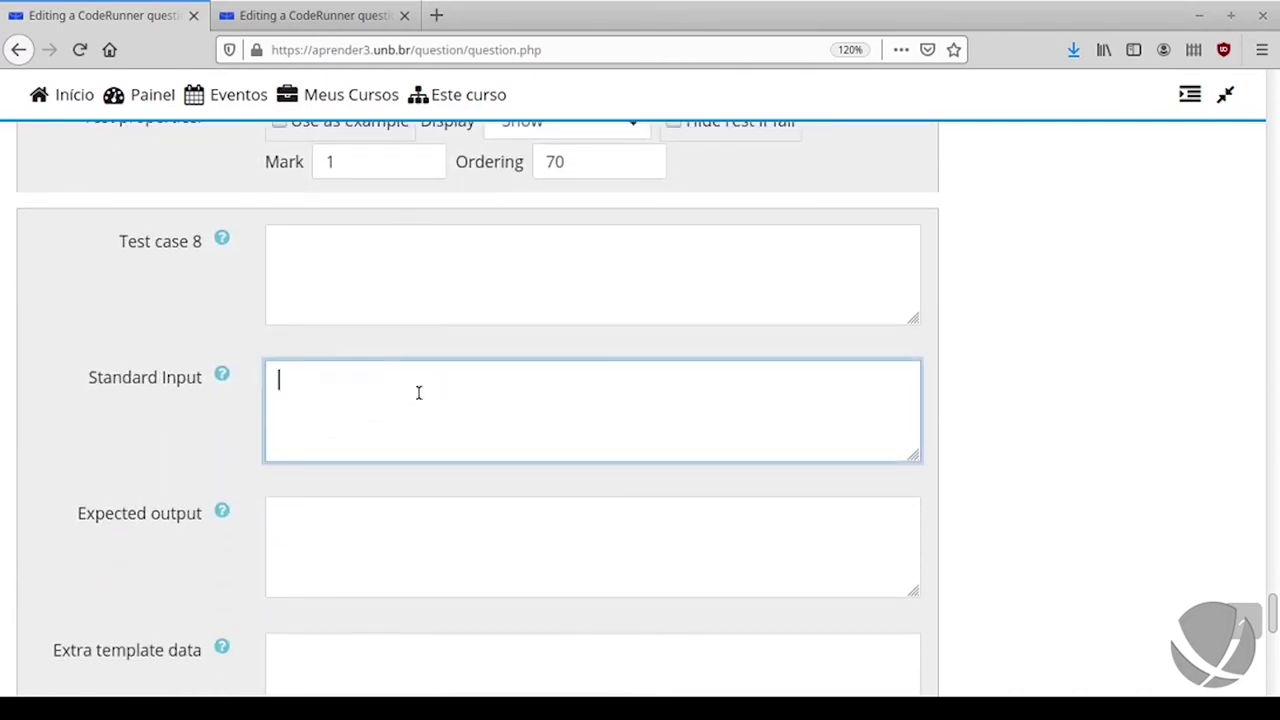
click(424, 310)
text(fizzbuzz(9))
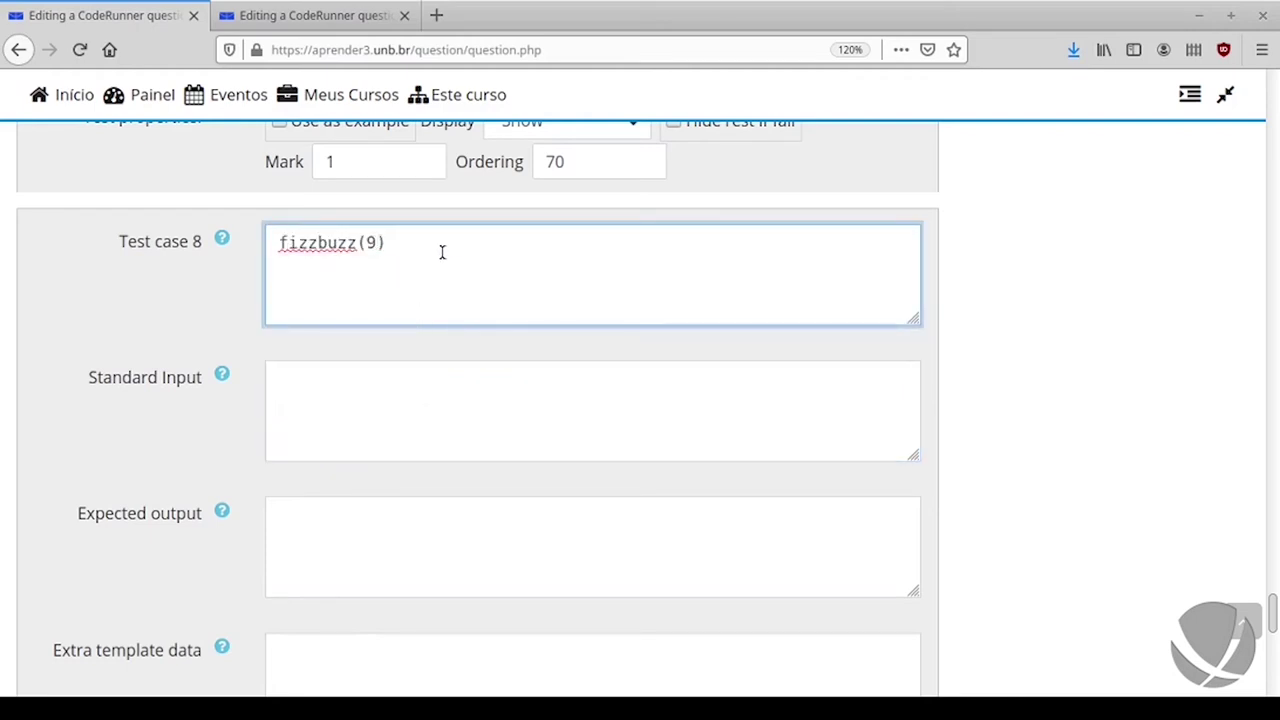
key(Left)
key(BackSpace)
text(1)
Step: Add three more blank test cases after test case 8
scroll(449, 343, down, 5)
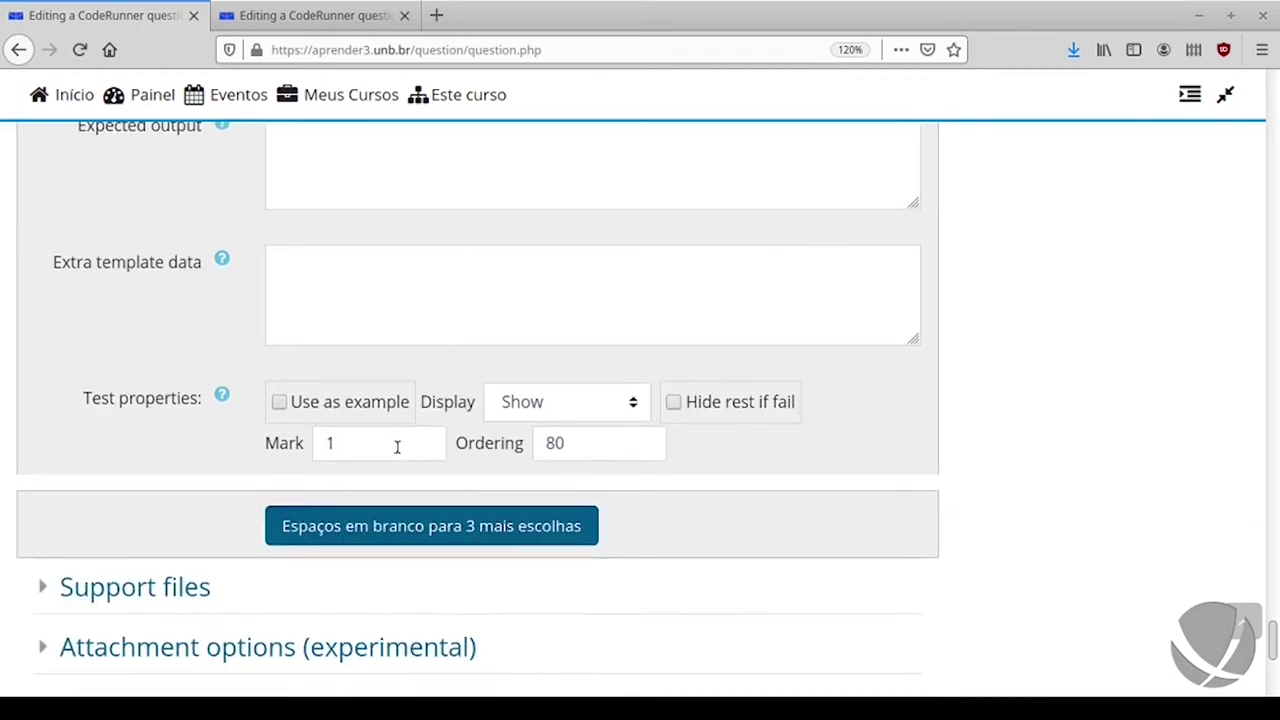
click(495, 524)
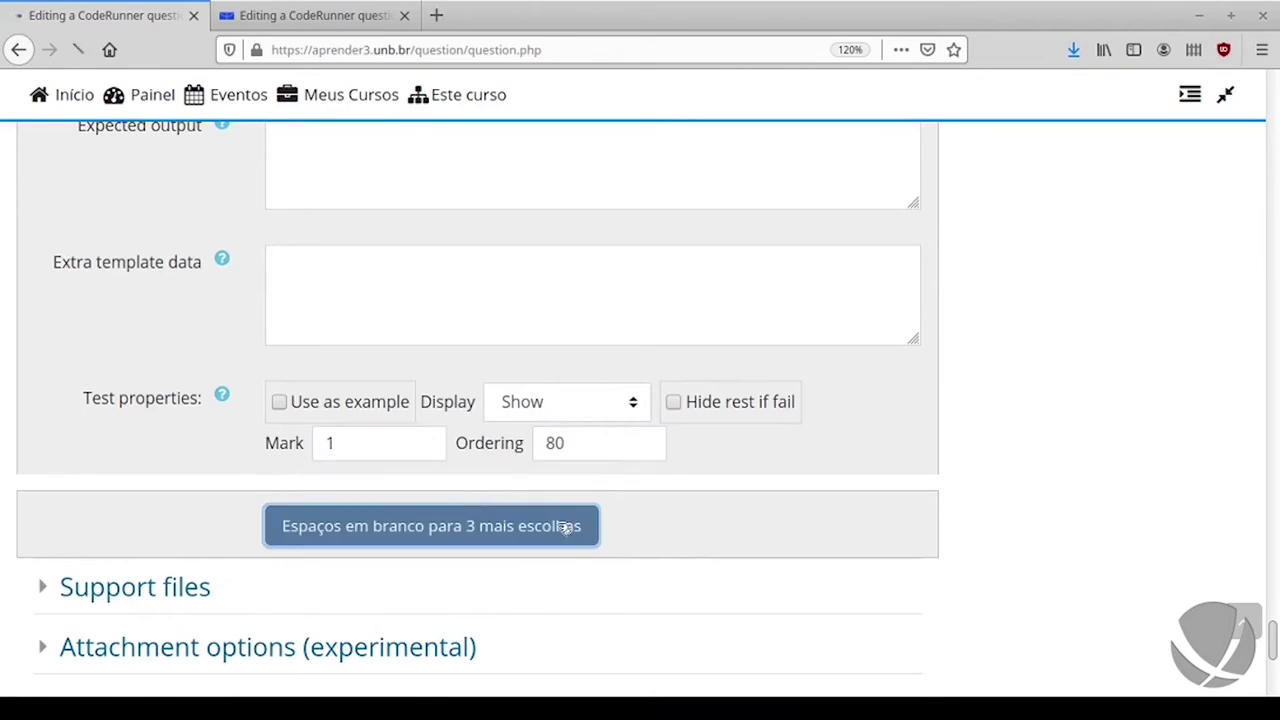
scroll(643, 523, down, 15)
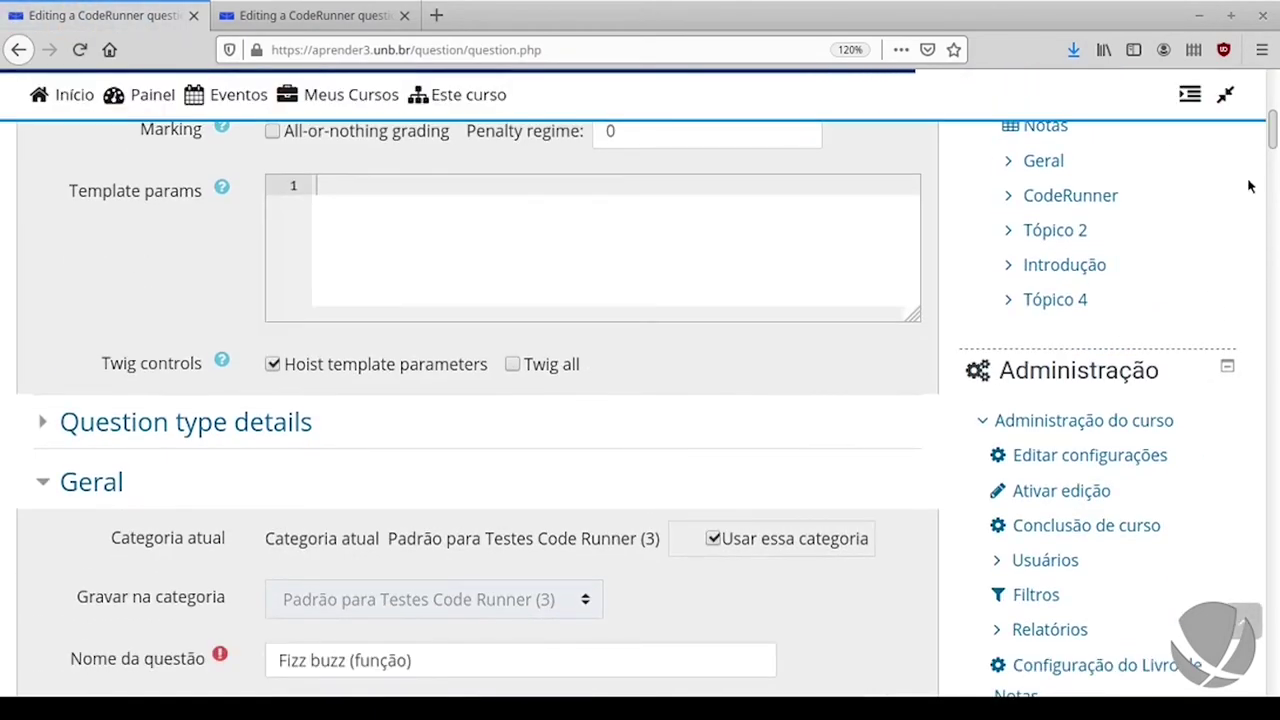
Step: Fill test case 9 with the copied call, changing its argument so it reads fizzbuzz(4000000)
scroll(1275, 173, down, 2)
drag(1272, 145, 1272, 530)
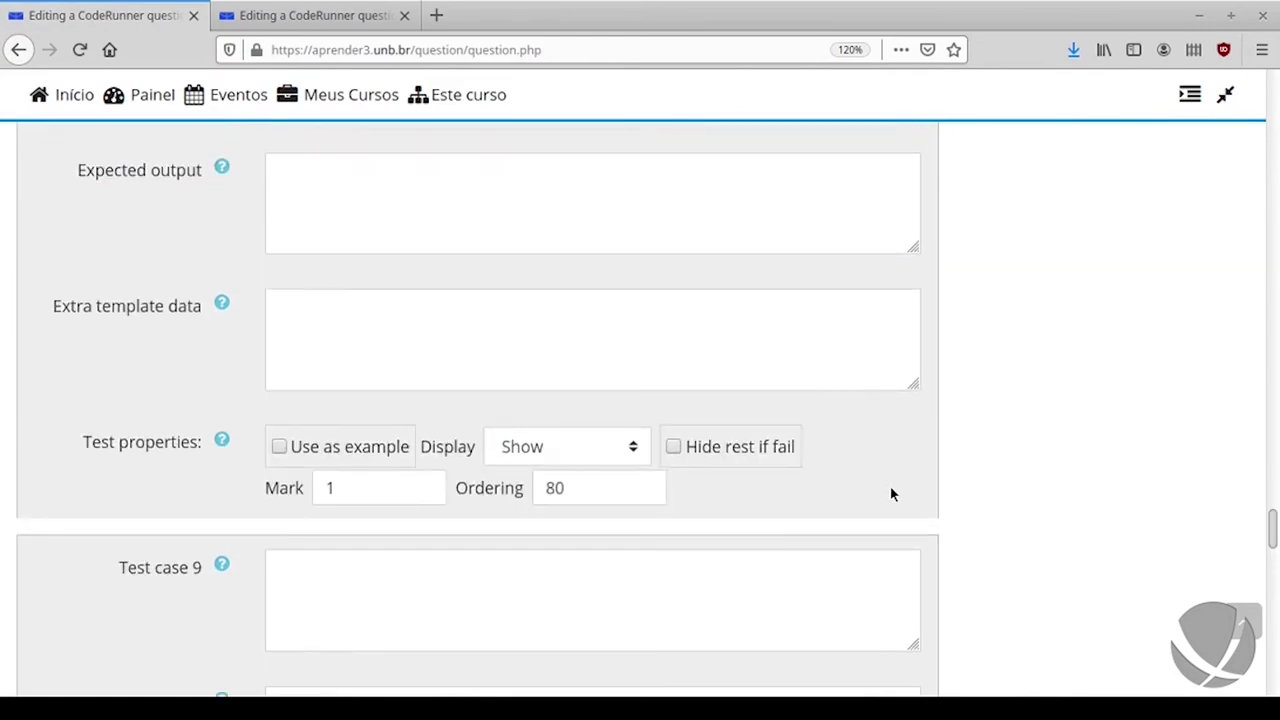
scroll(480, 446, up, 4)
scroll(437, 457, down, 6)
click(422, 339)
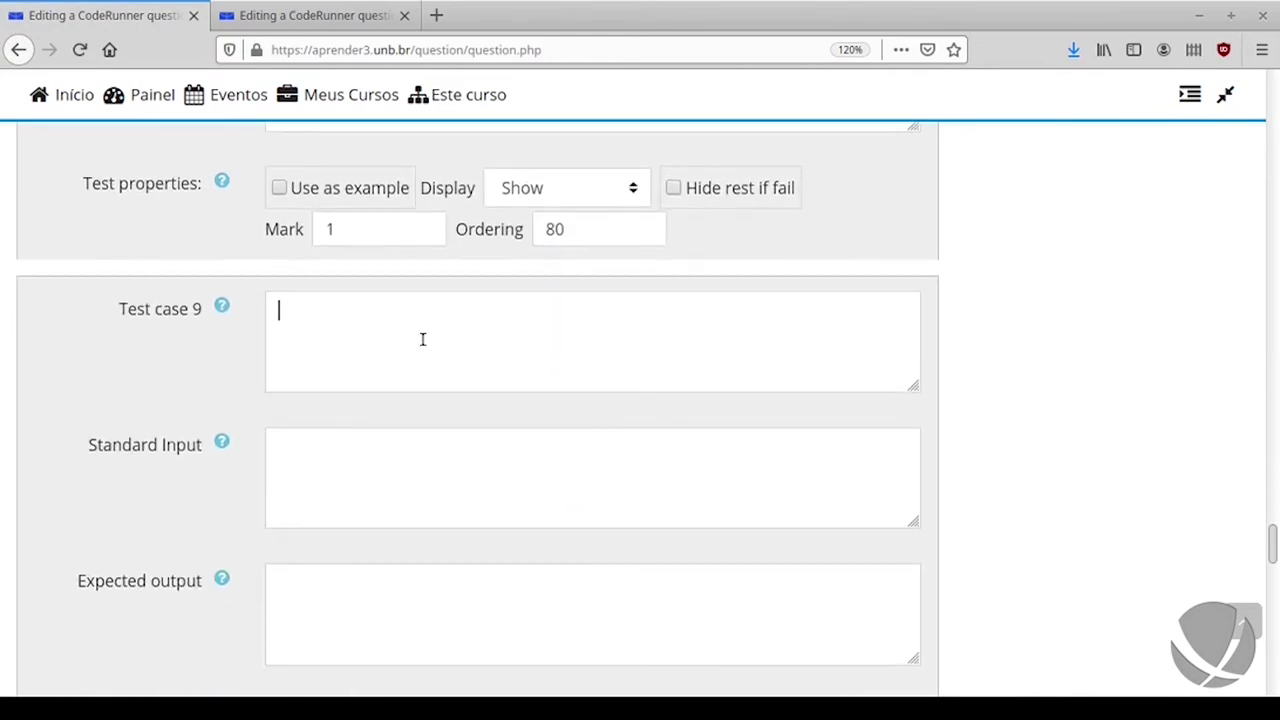
text(fizzbuzz(9))
double_click(372, 309)
text(400000)
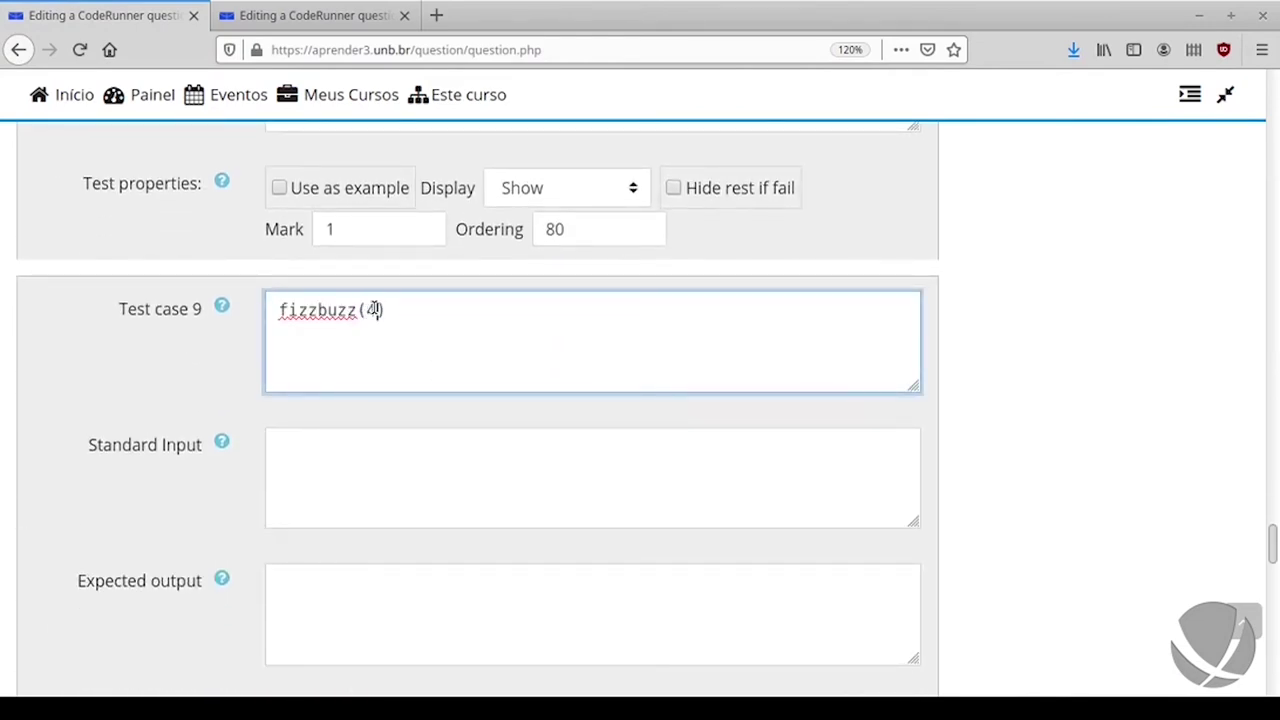
text(0)
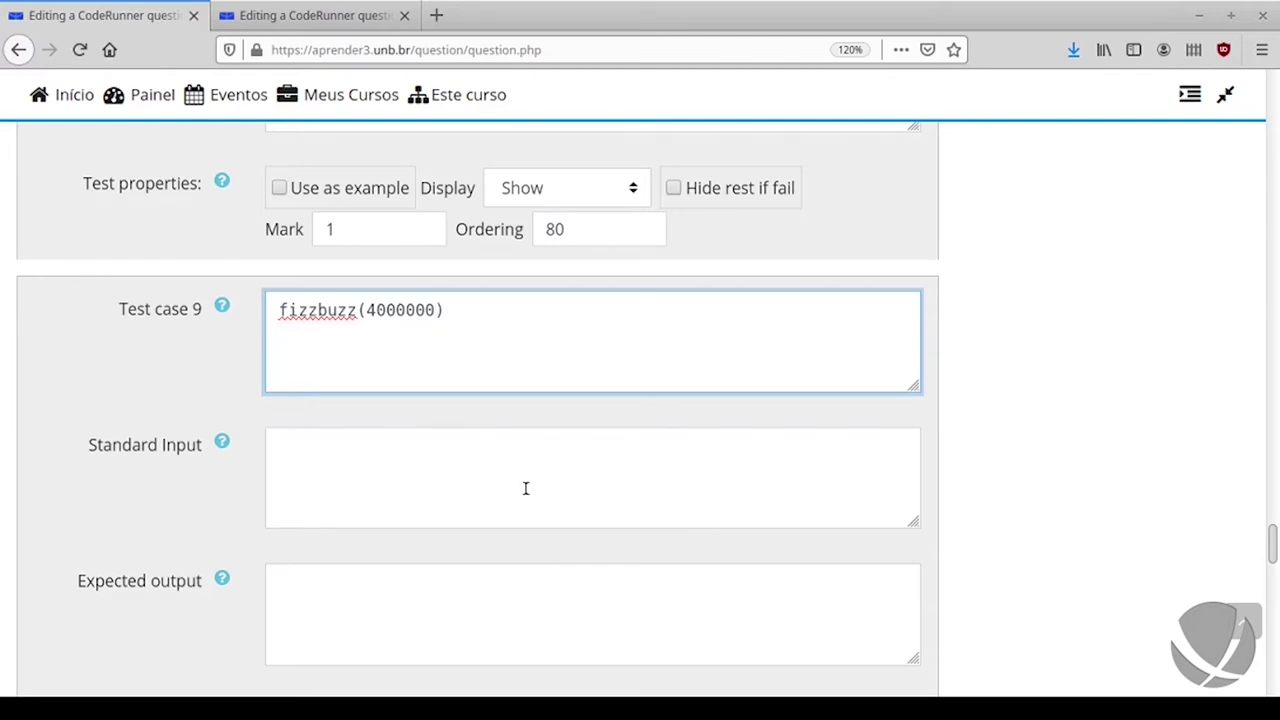
Step: Fill test case 10 with the copied call, changing its argument so it reads fizzbuzz(99999)
scroll(163, 406, down, 8)
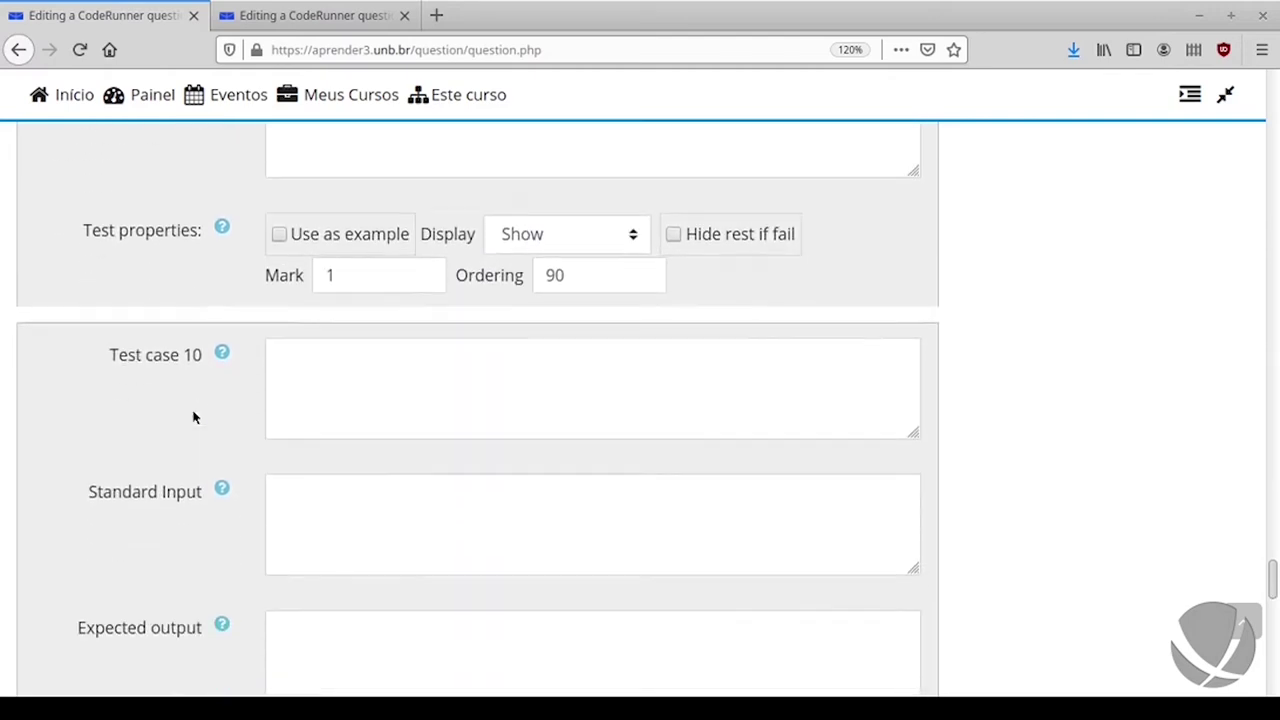
click(382, 380)
text(fizzbuzz(9))
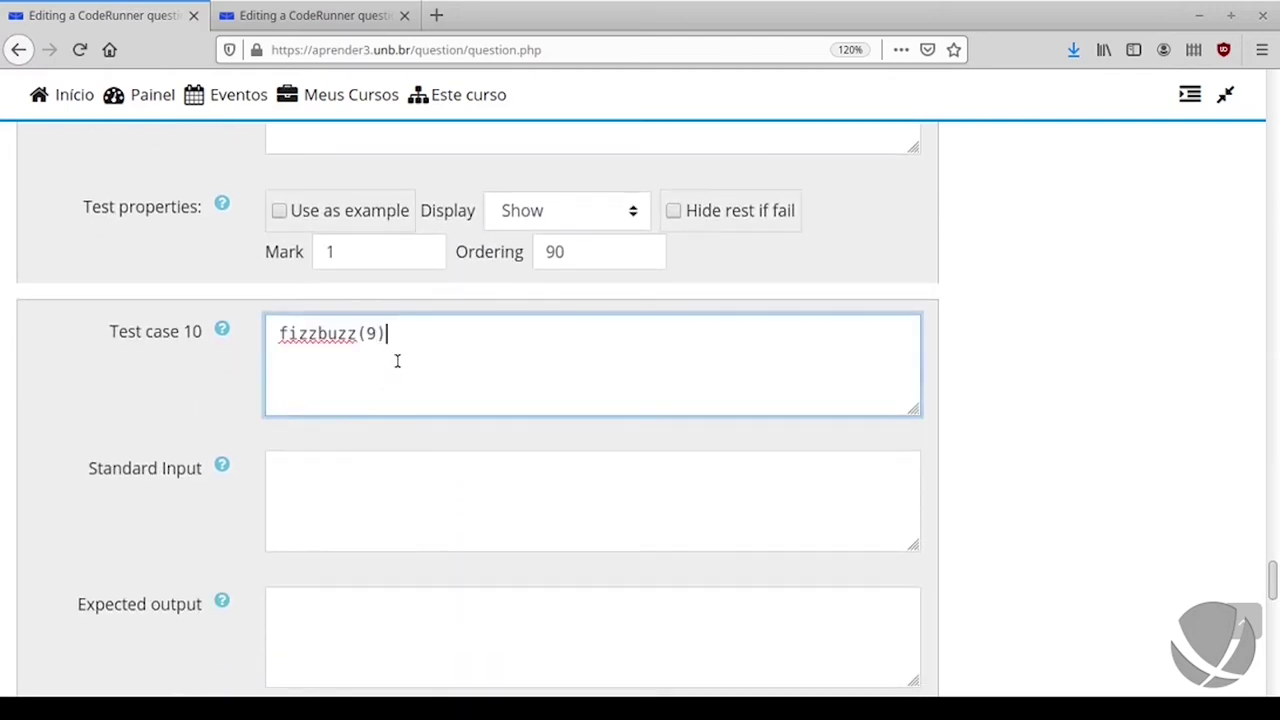
double_click(370, 333)
text(1)
key(BackSpace)
text(99999)
Step: Set the display property of test case 9 to Hide
scroll(554, 586, down, 6)
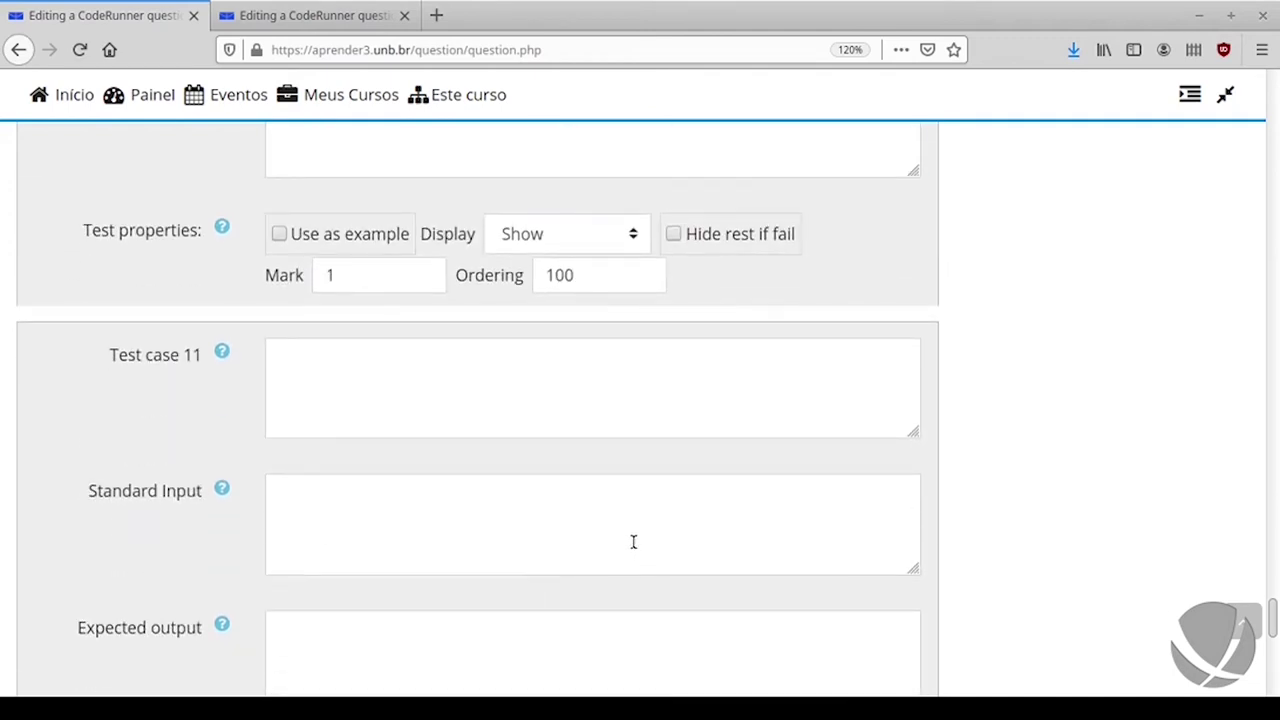
scroll(455, 470, up, 2)
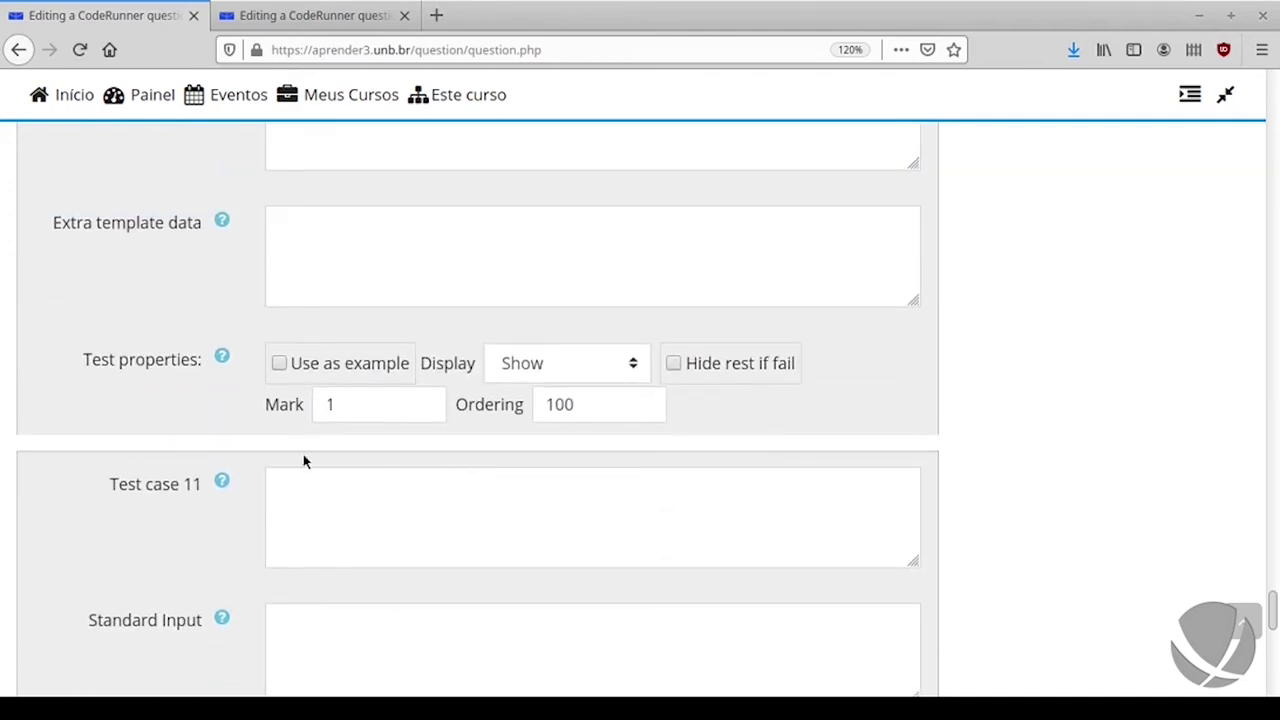
scroll(177, 450, up, 6)
scroll(175, 455, up, 6)
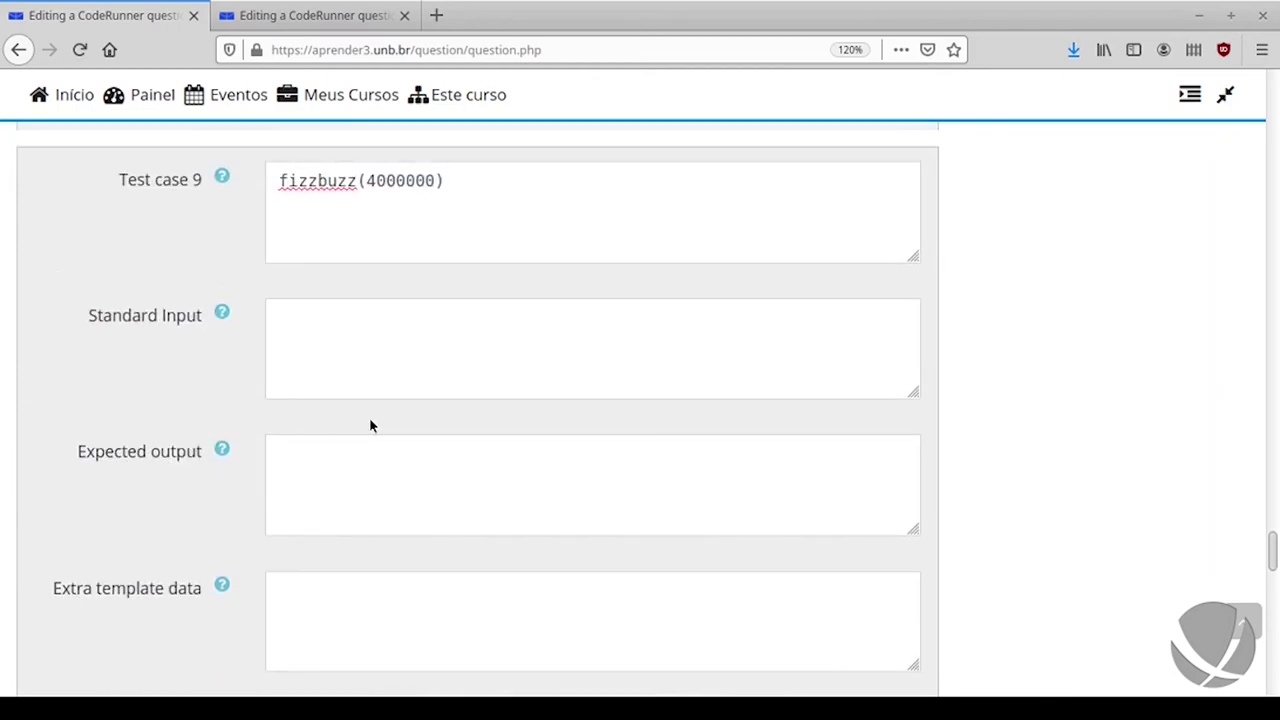
scroll(369, 425, down, 5)
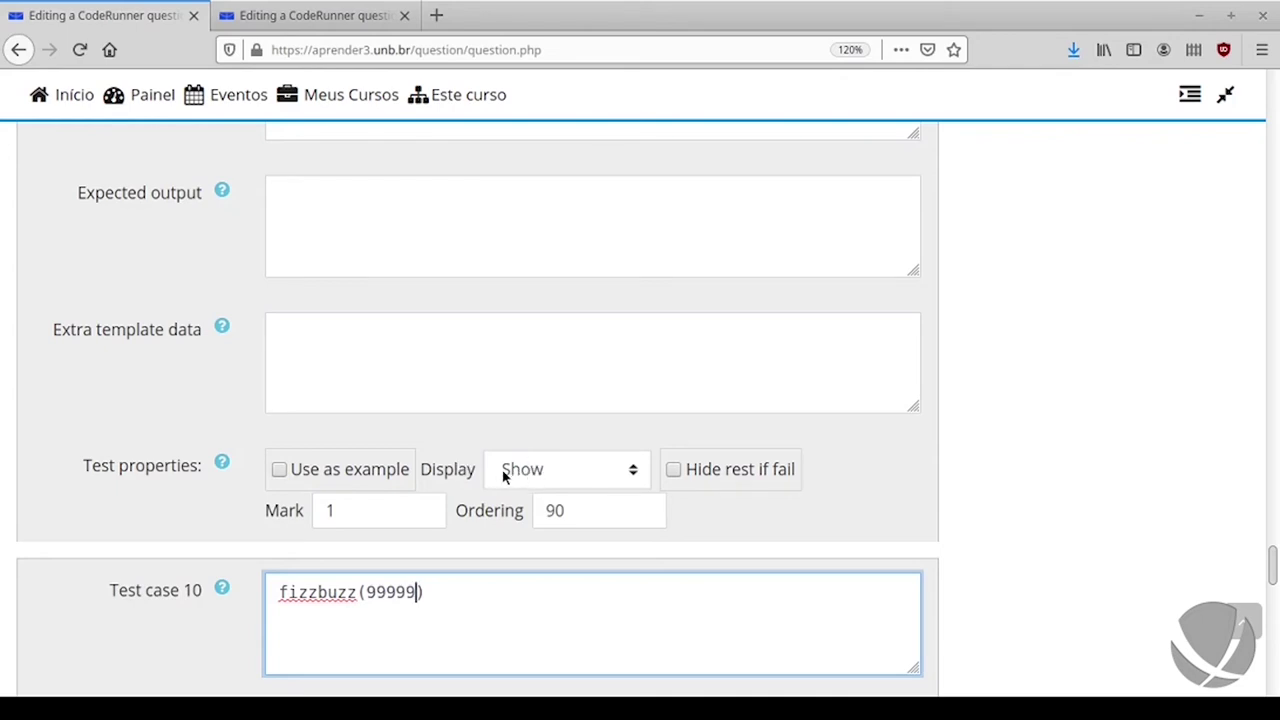
click(575, 477)
click(550, 532)
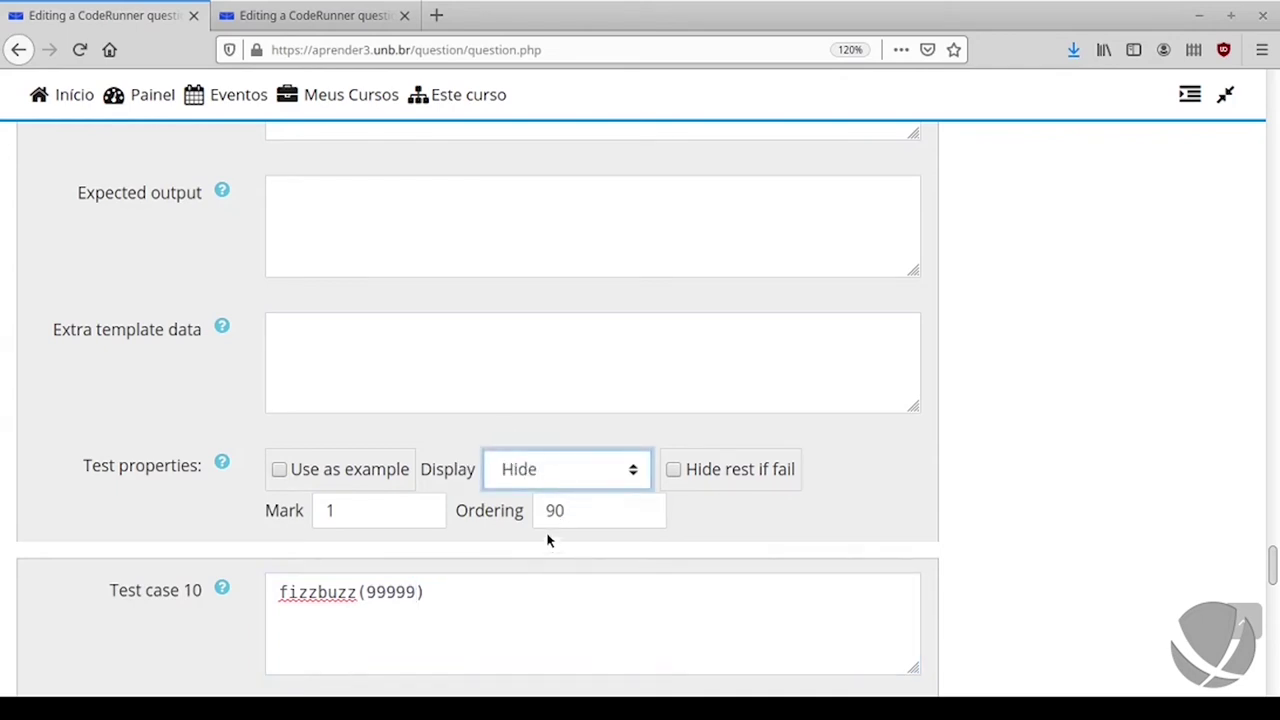
Step: Set the display property of test cases 10 and 8 to Hide as well
scroll(490, 510, down, 7)
scroll(517, 499, down, 5)
click(546, 490)
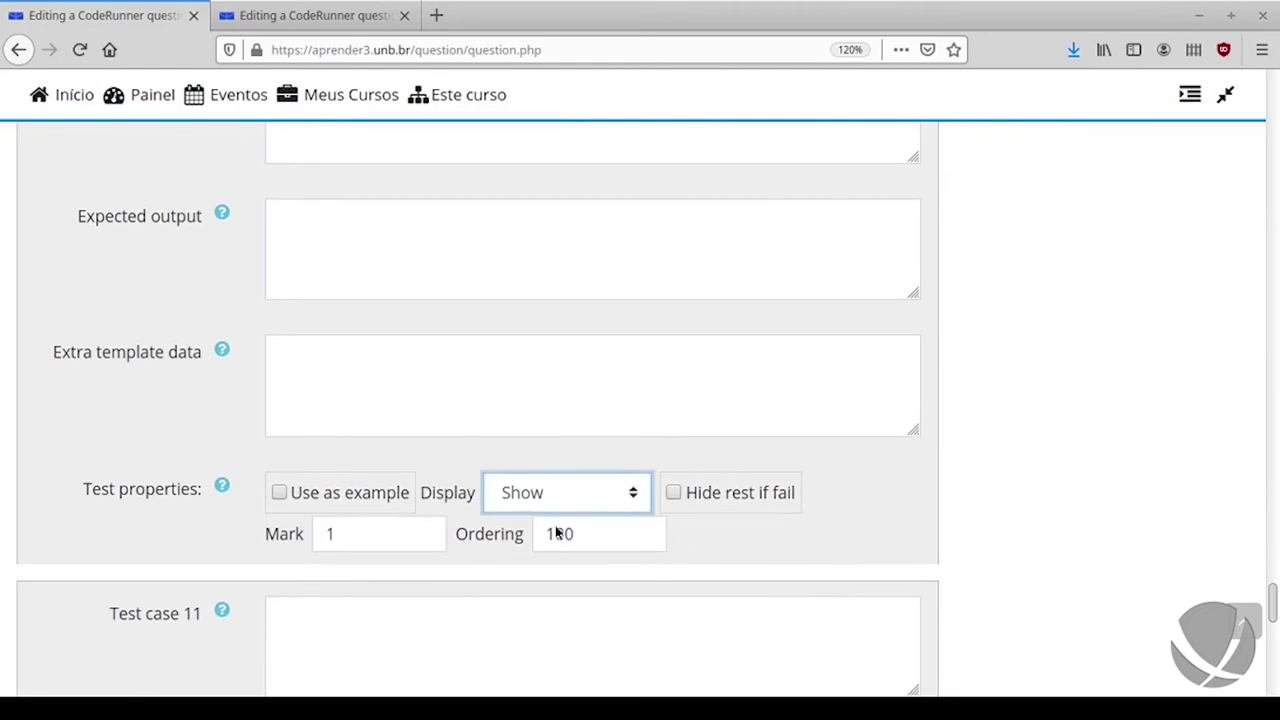
click(555, 557)
scroll(555, 557, up, 2)
scroll(549, 545, up, 12)
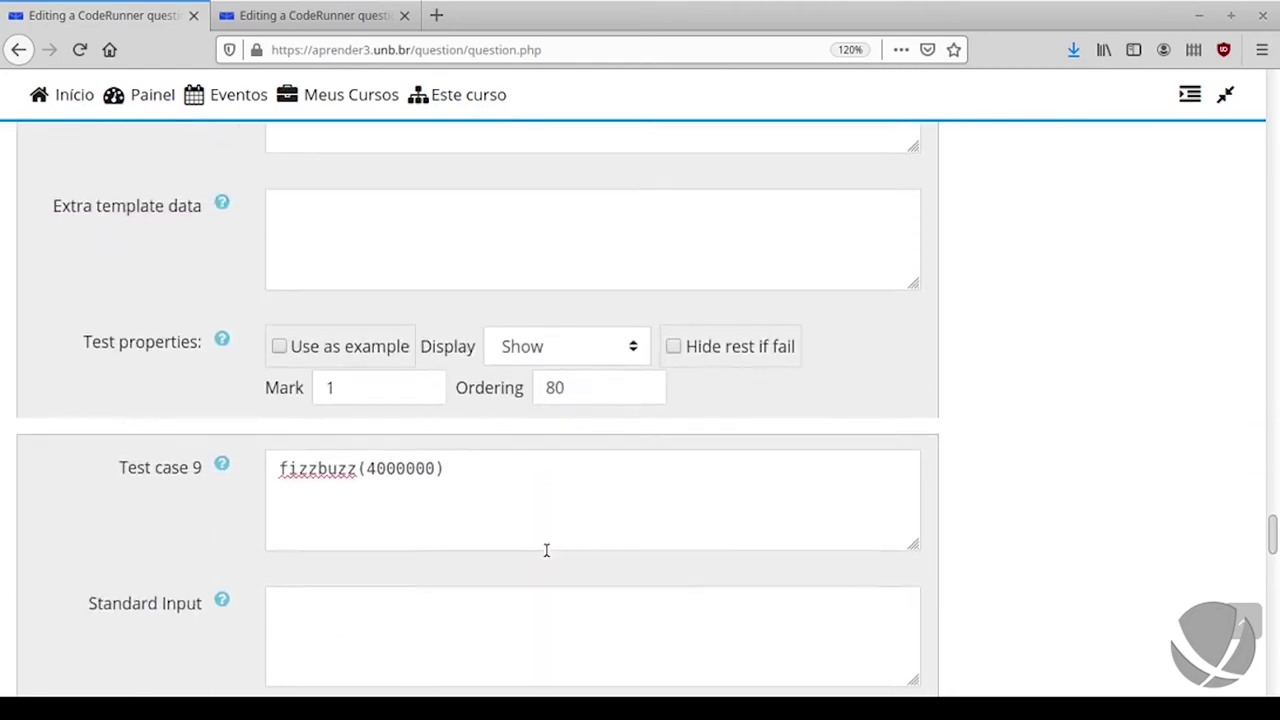
click(543, 513)
click(535, 592)
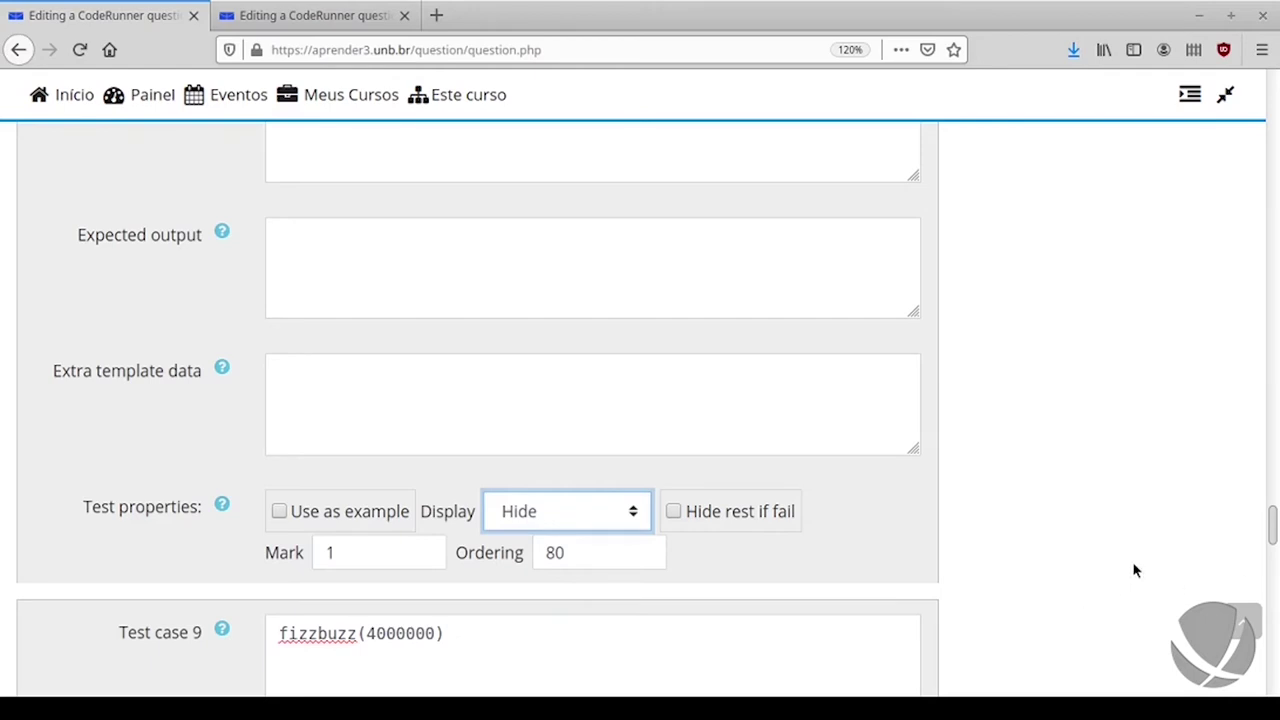
Step: Save the question so that the sample answer is validated against all the test cases
drag(1270, 633, 1272, 662)
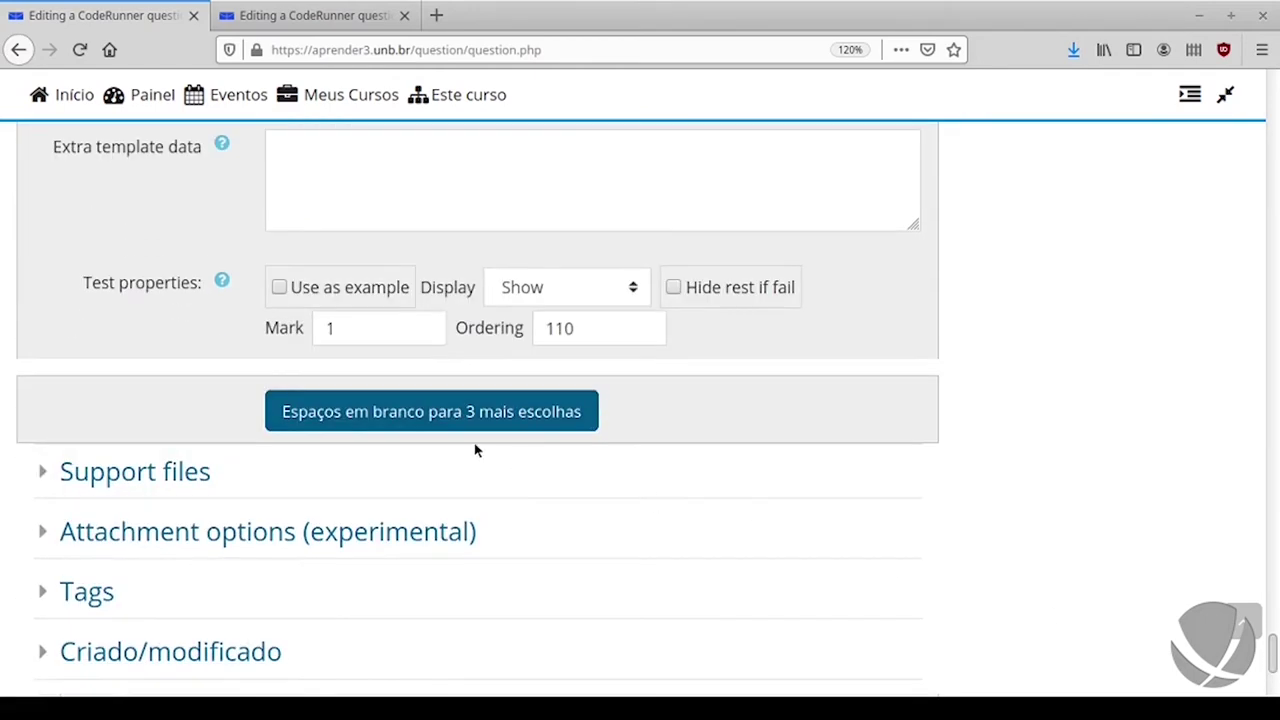
scroll(369, 477, down, 5)
click(443, 478)
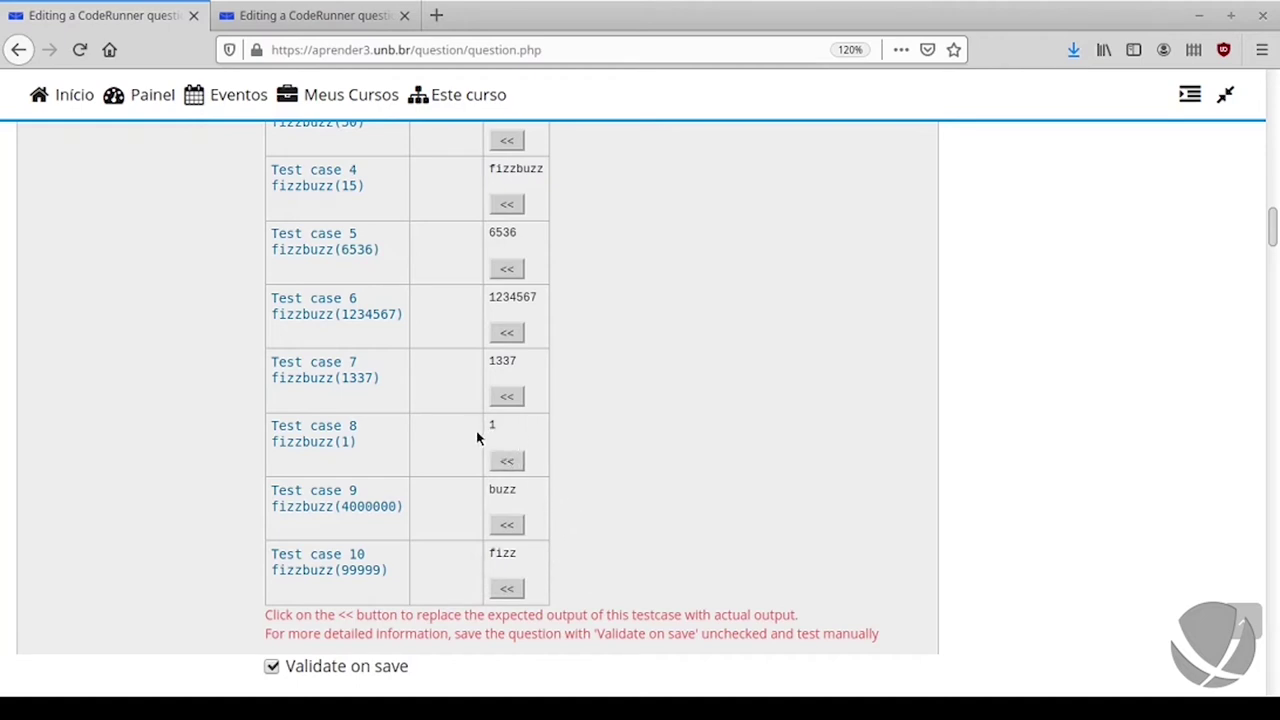
Step: Replace the empty expected outputs of test cases 3 to 10 with the actual outputs from the validation results
click(512, 462)
click(509, 397)
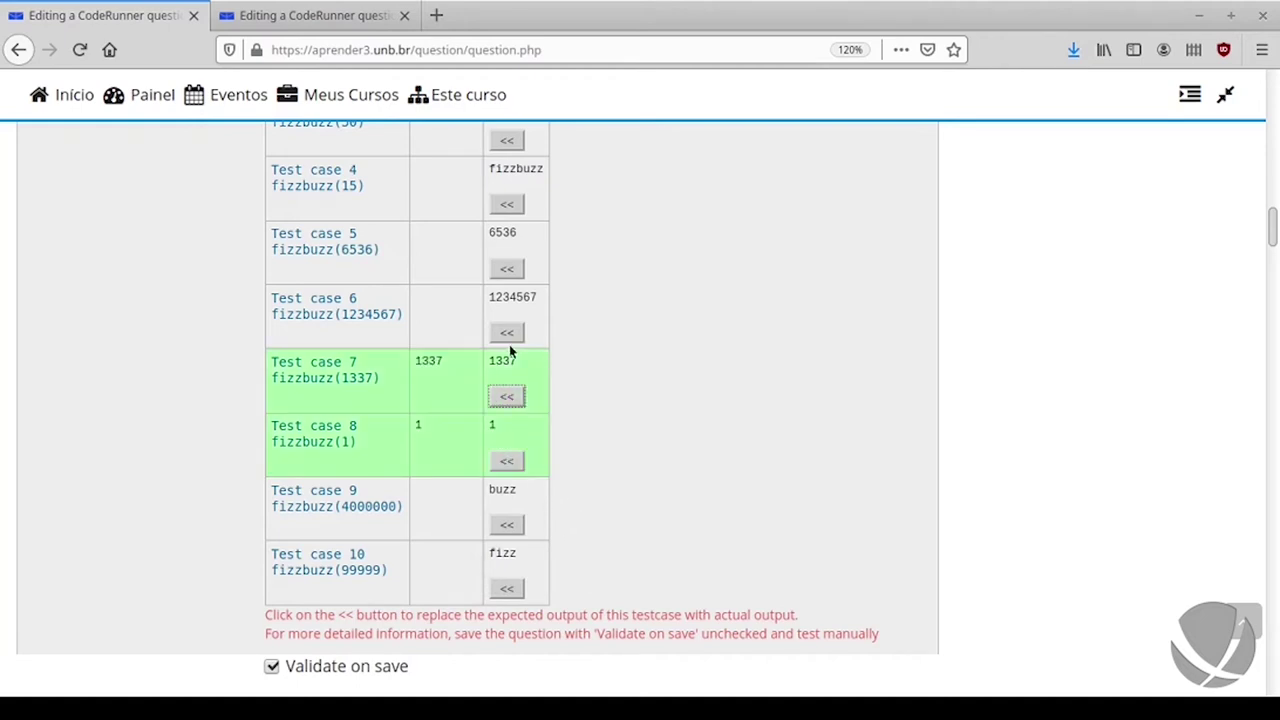
click(507, 333)
click(507, 268)
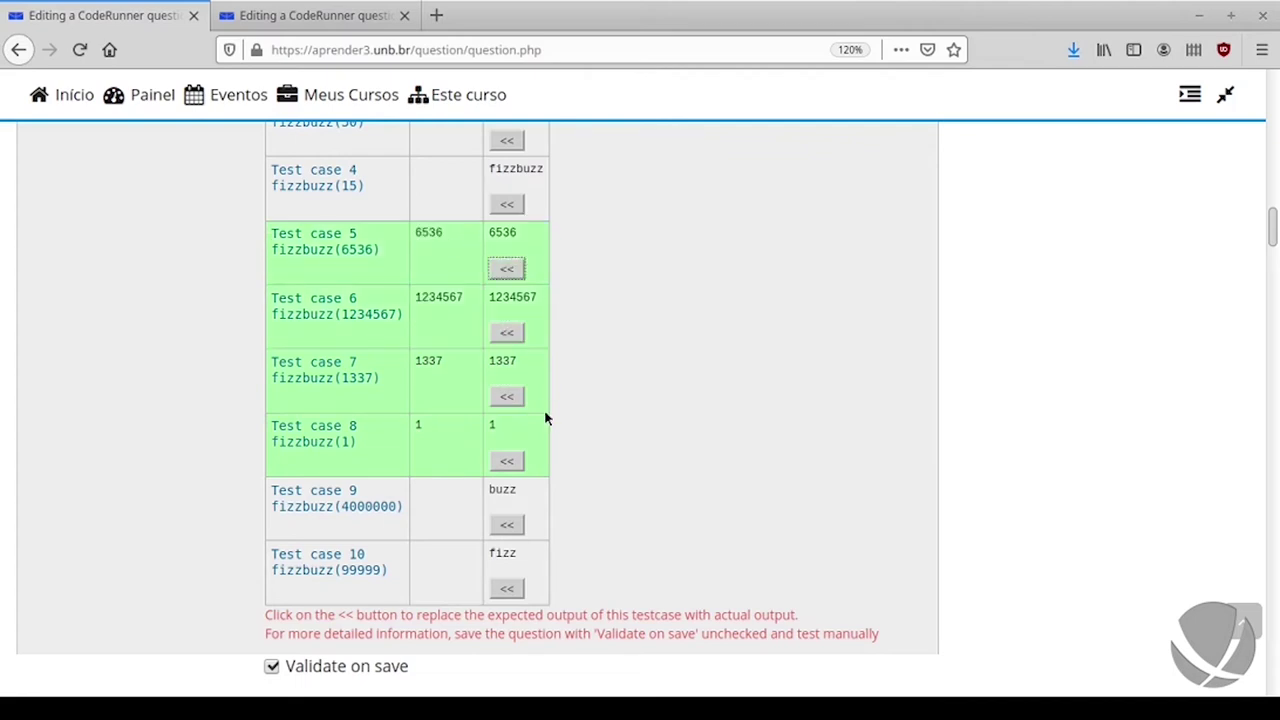
scroll(544, 419, up, 2)
click(507, 399)
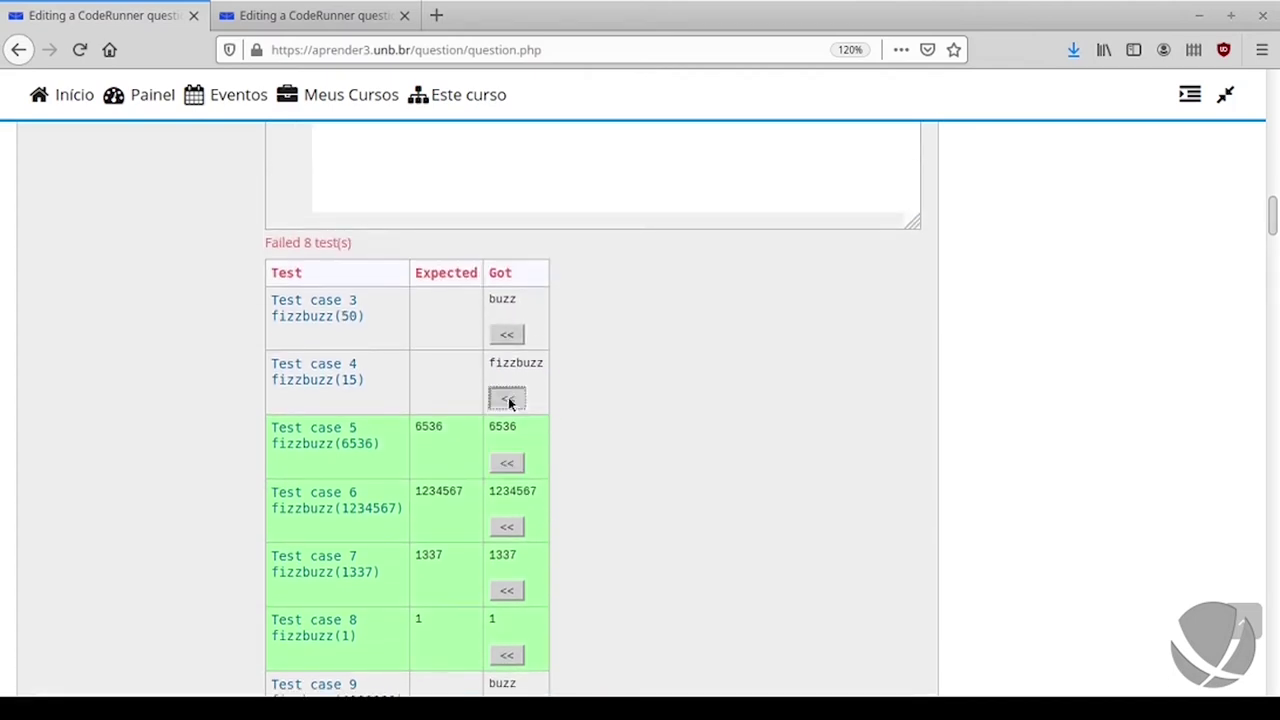
click(507, 334)
scroll(600, 440, down, 2)
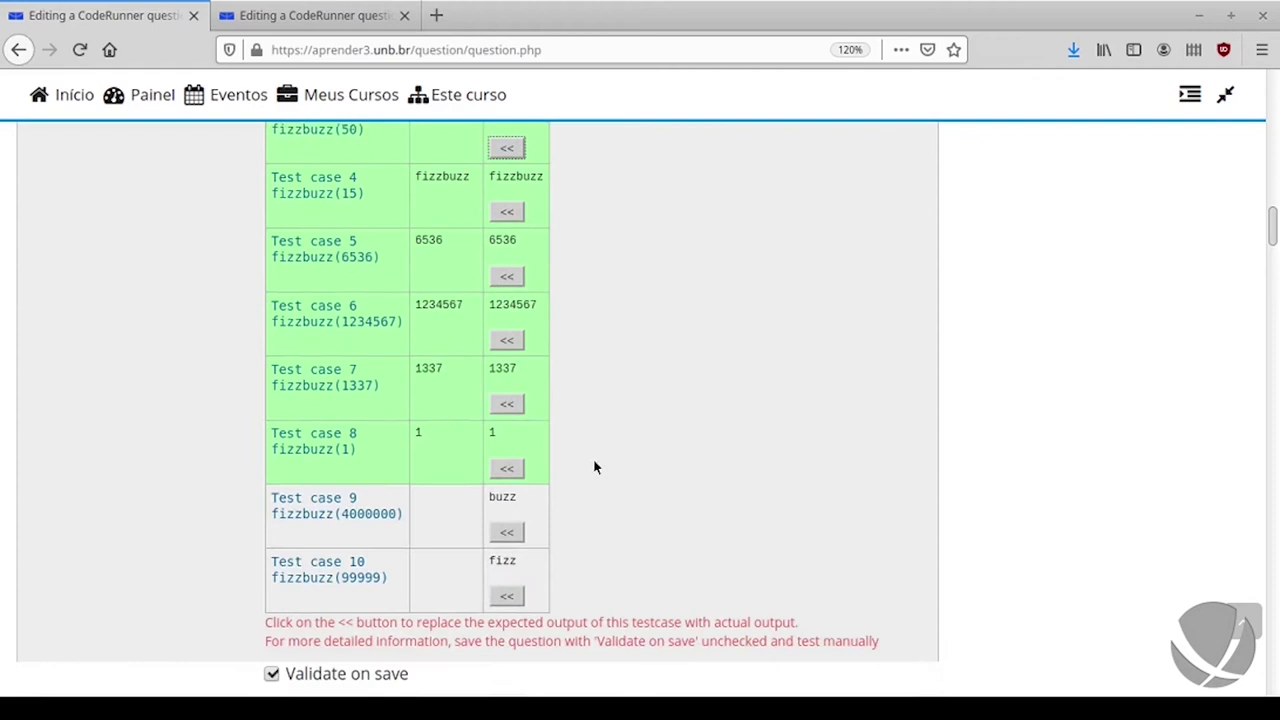
click(507, 524)
click(507, 588)
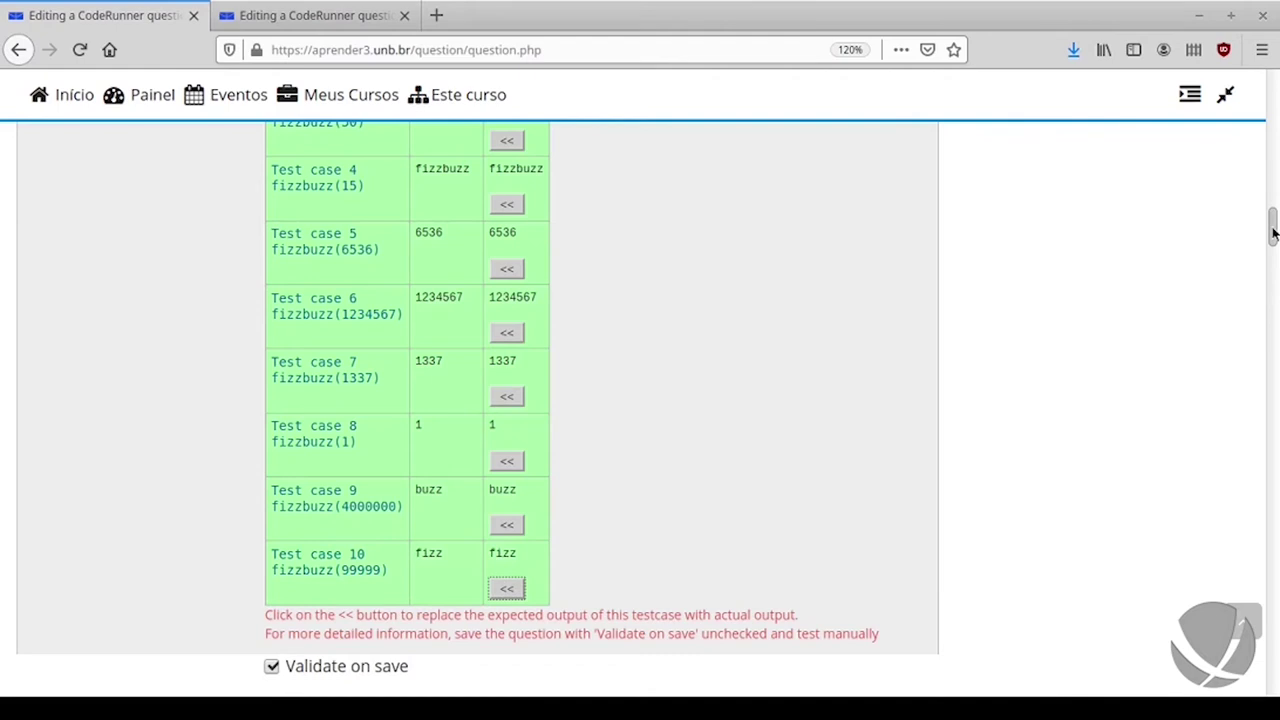
scroll(1273, 233, down, 1)
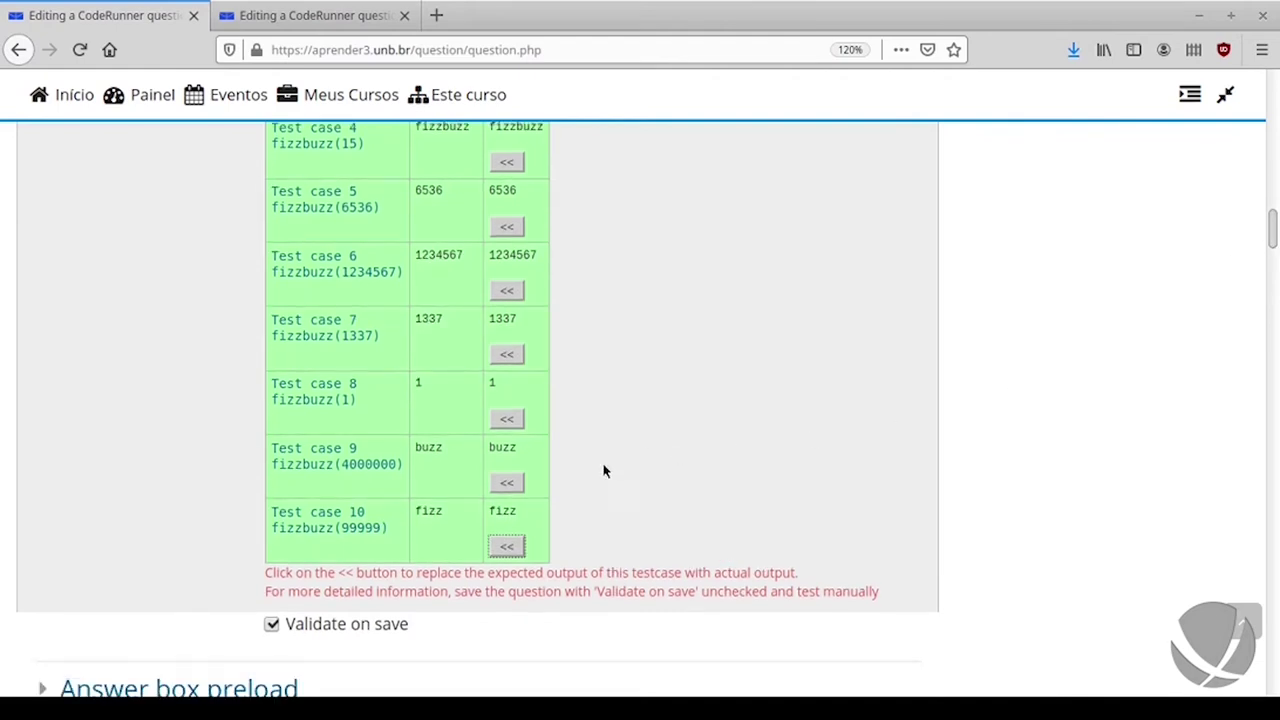
scroll(441, 469, up, 3)
scroll(441, 469, up, 3)
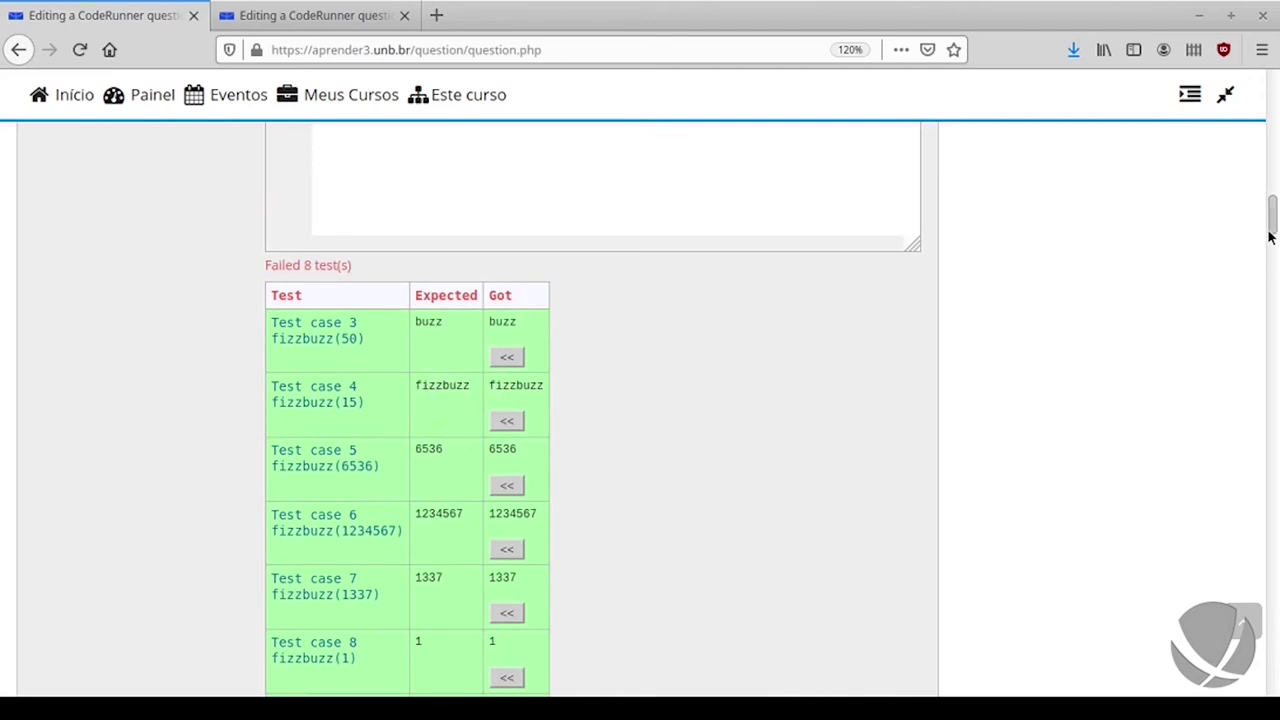
Step: Add the tags Python and Fácil to the question
drag(1272, 228, 1252, 690)
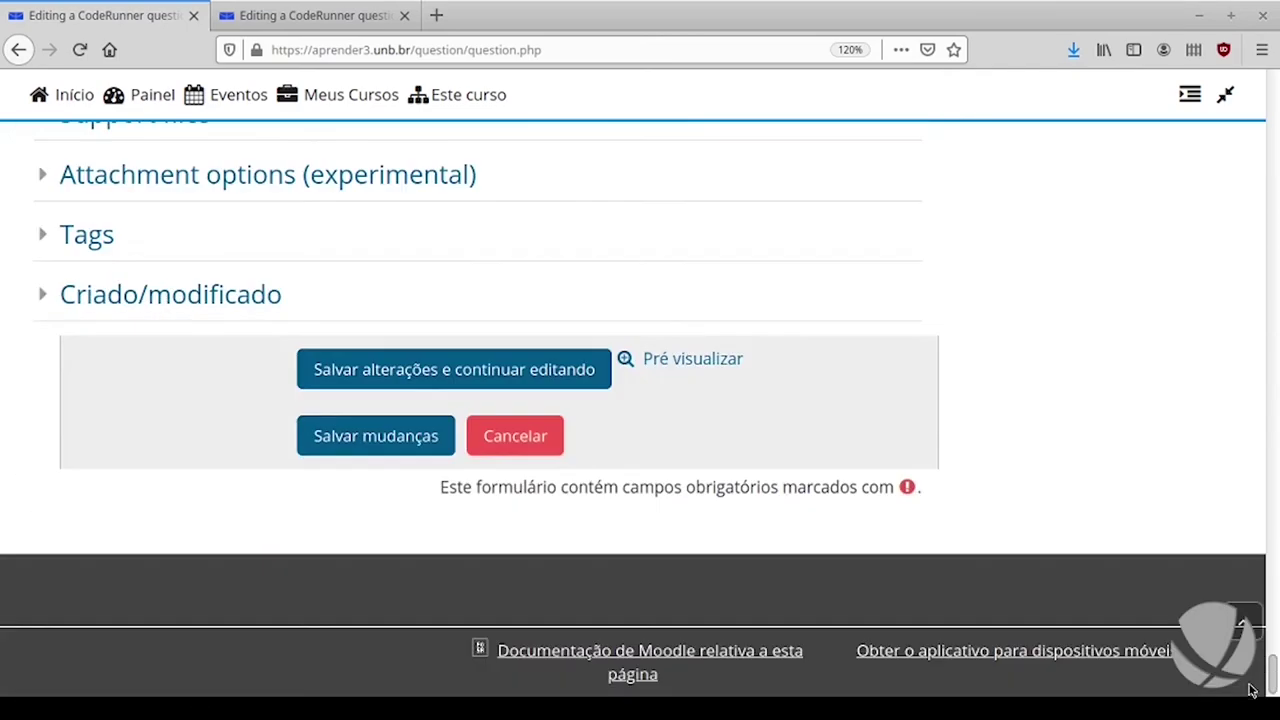
scroll(763, 518, up, 3)
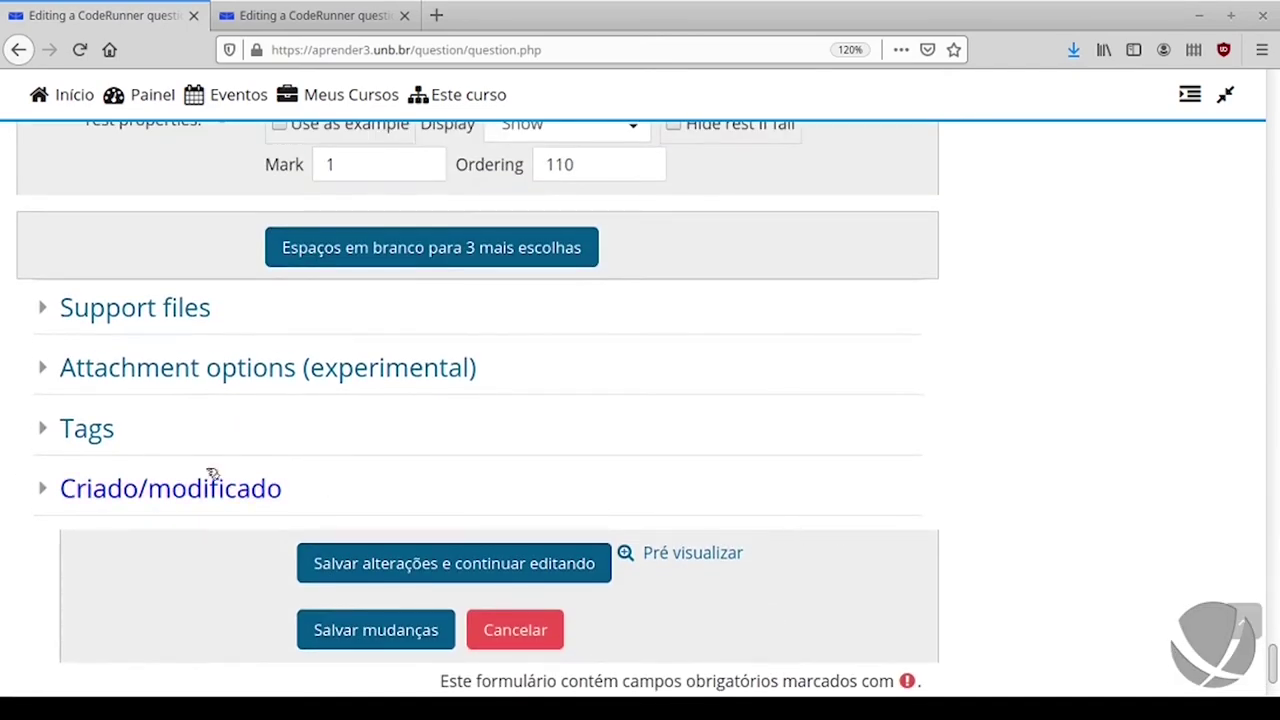
click(94, 432)
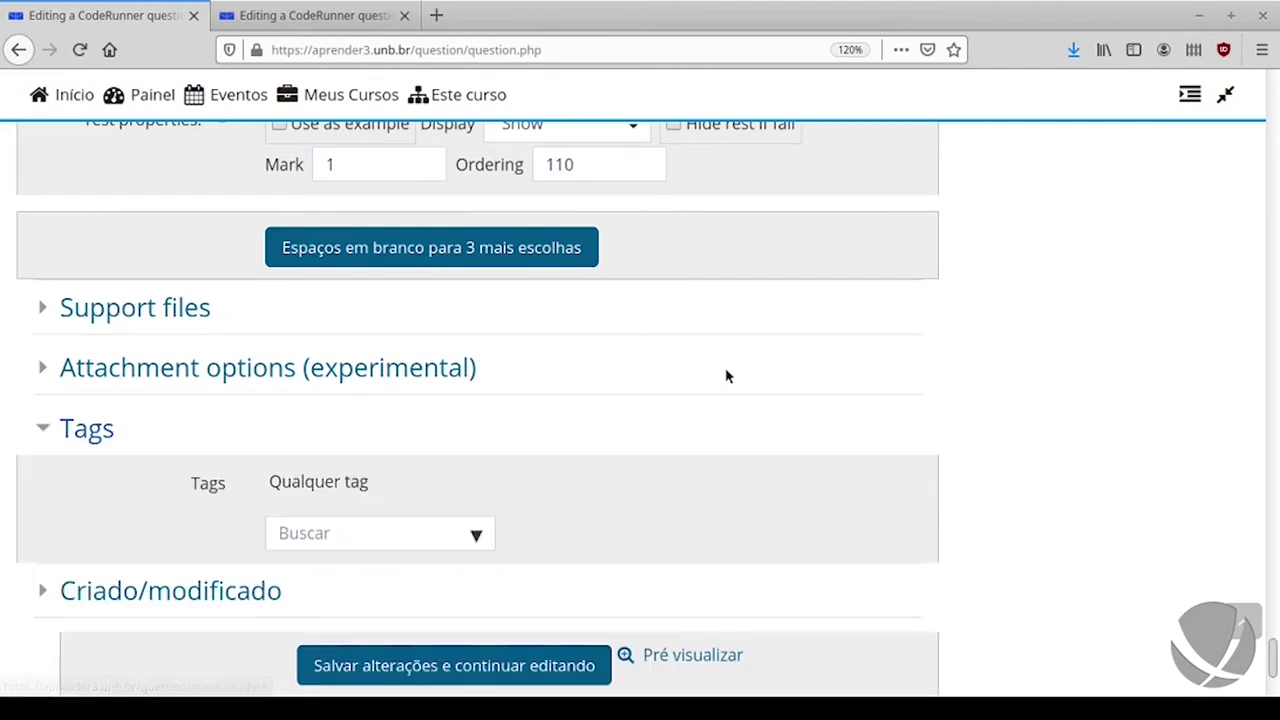
scroll(746, 372, down, 1)
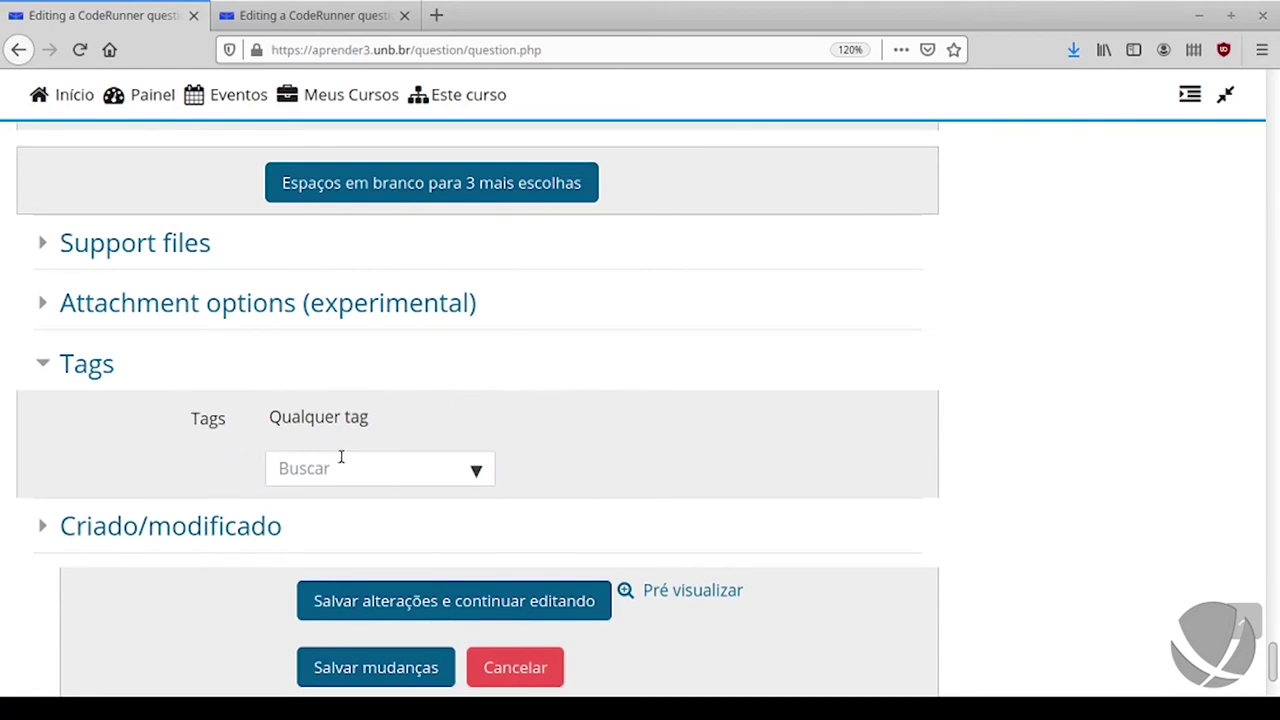
click(405, 471)
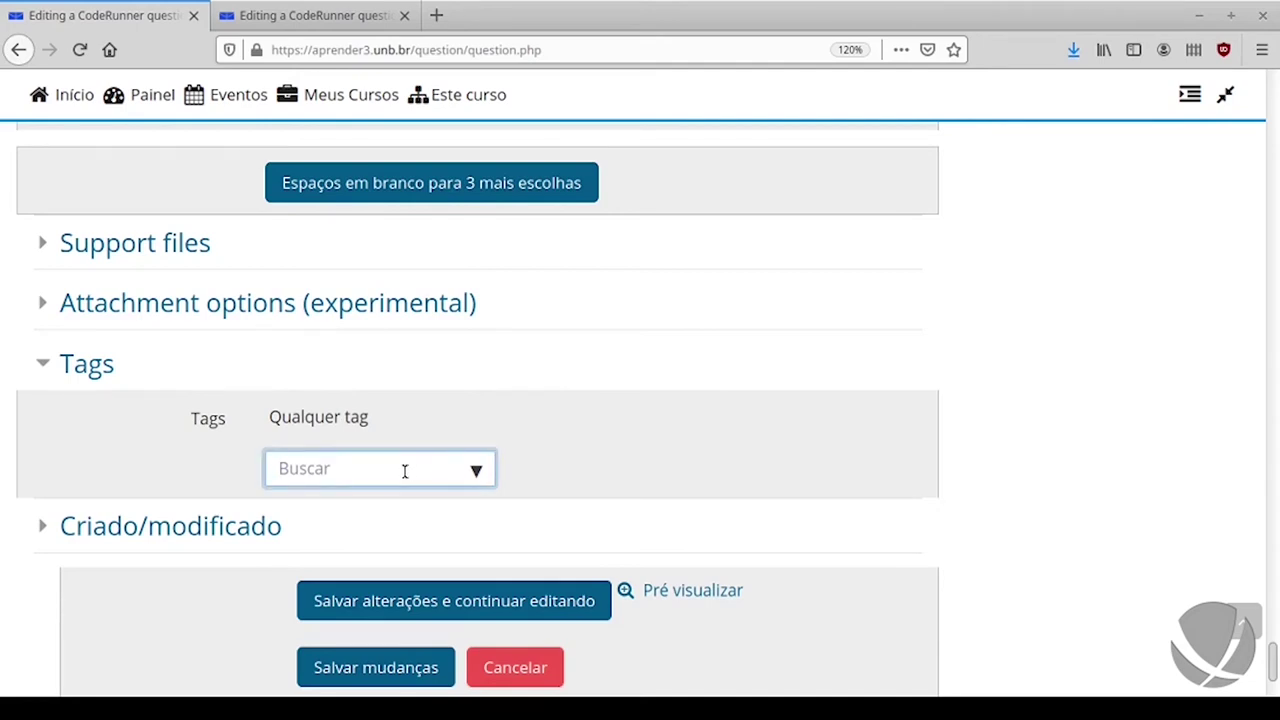
text(Python)
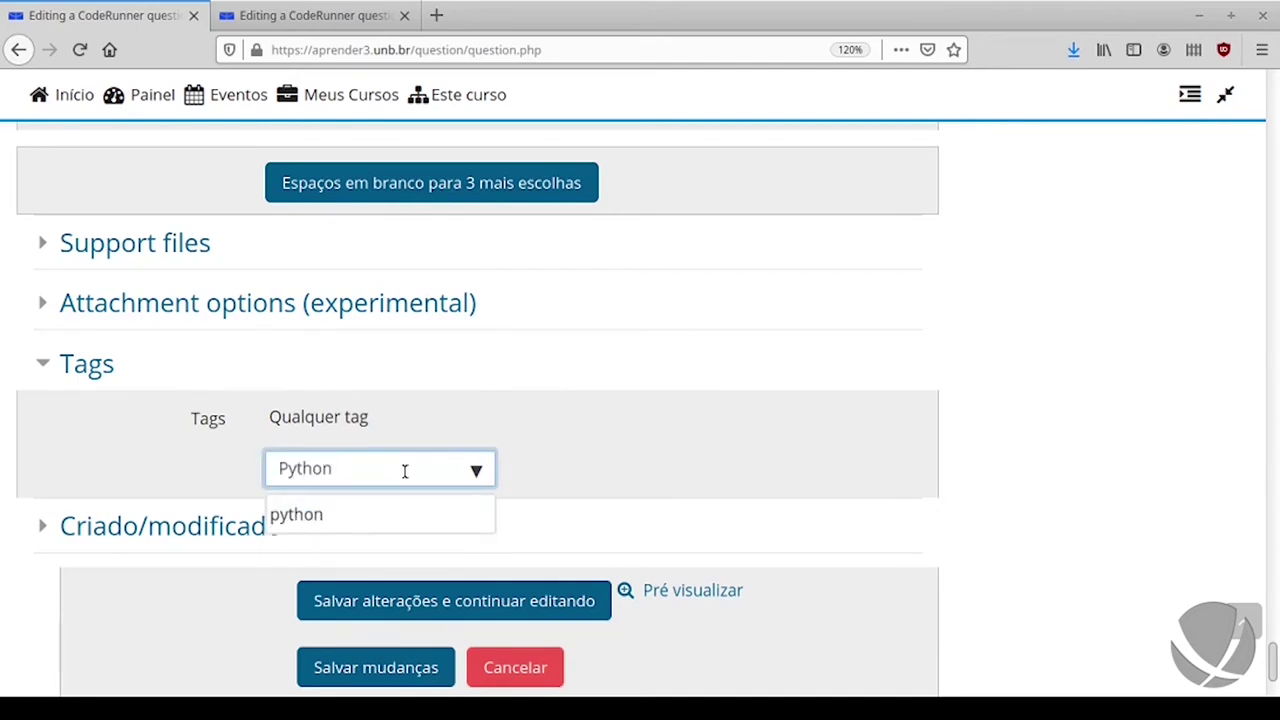
key(Return)
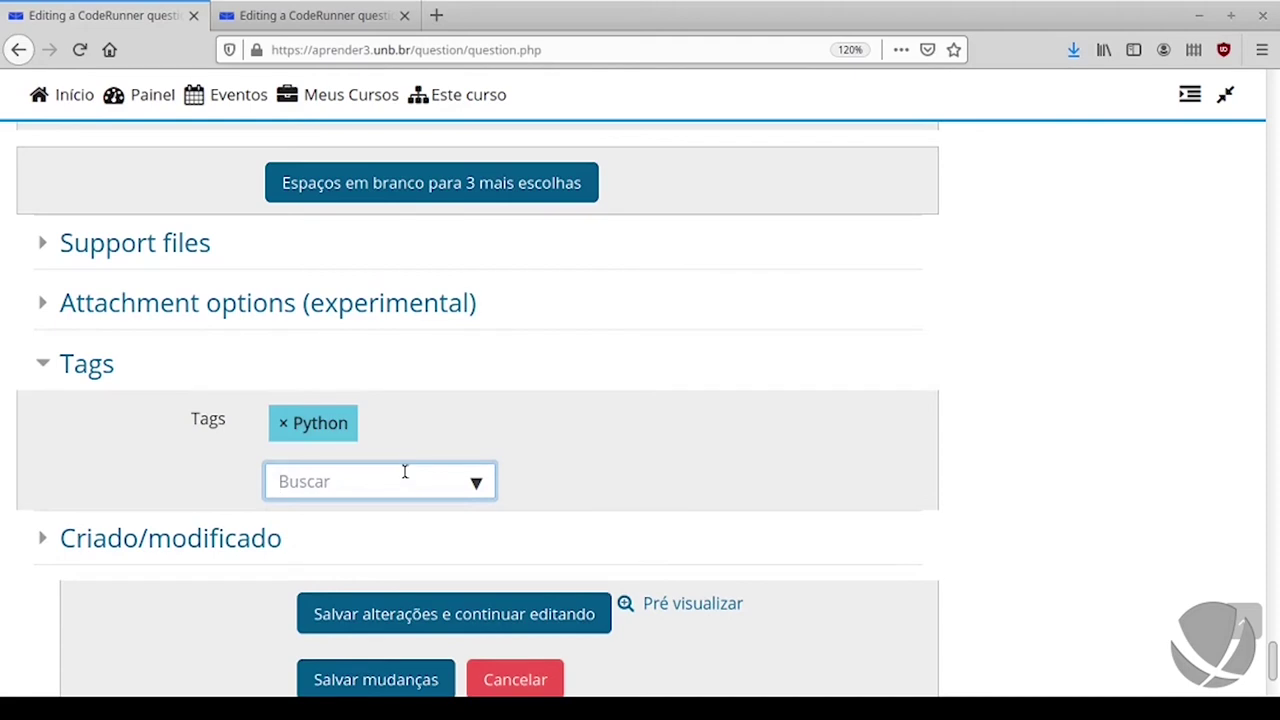
text(Fácil)
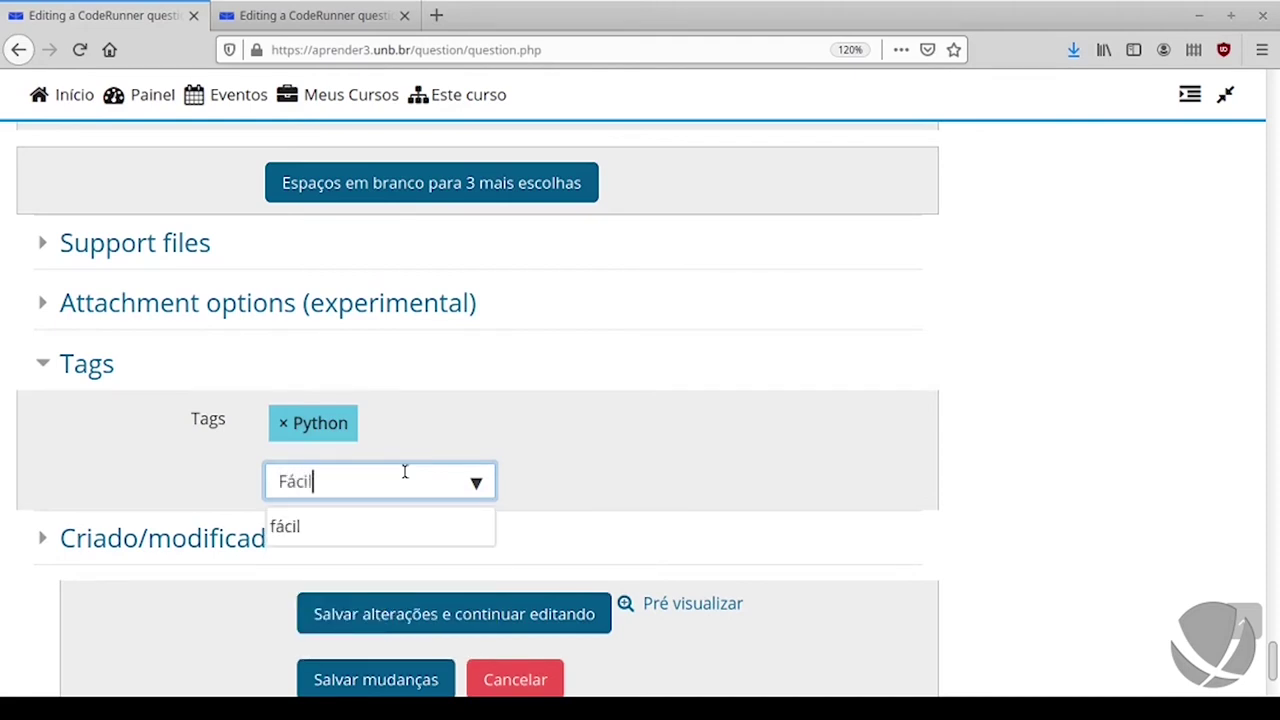
key(Return)
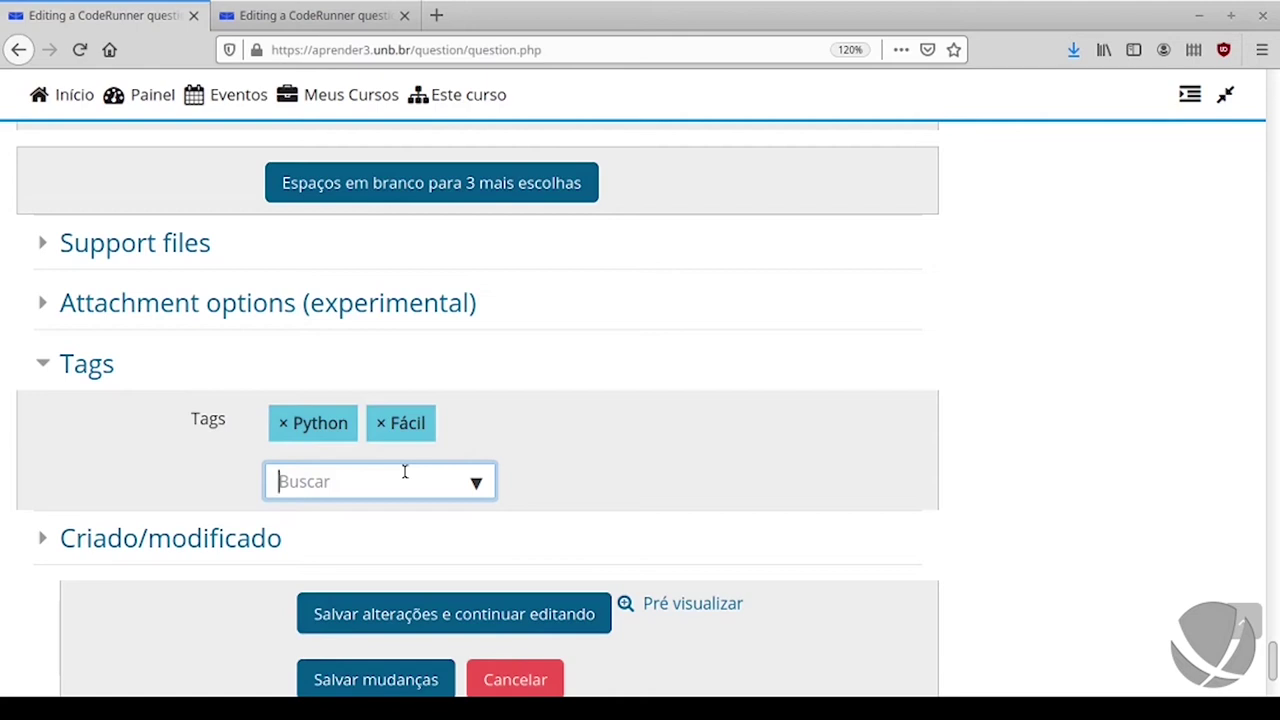
Step: Add the tags string, ordenação and programação dinâmica to the question
text(string)
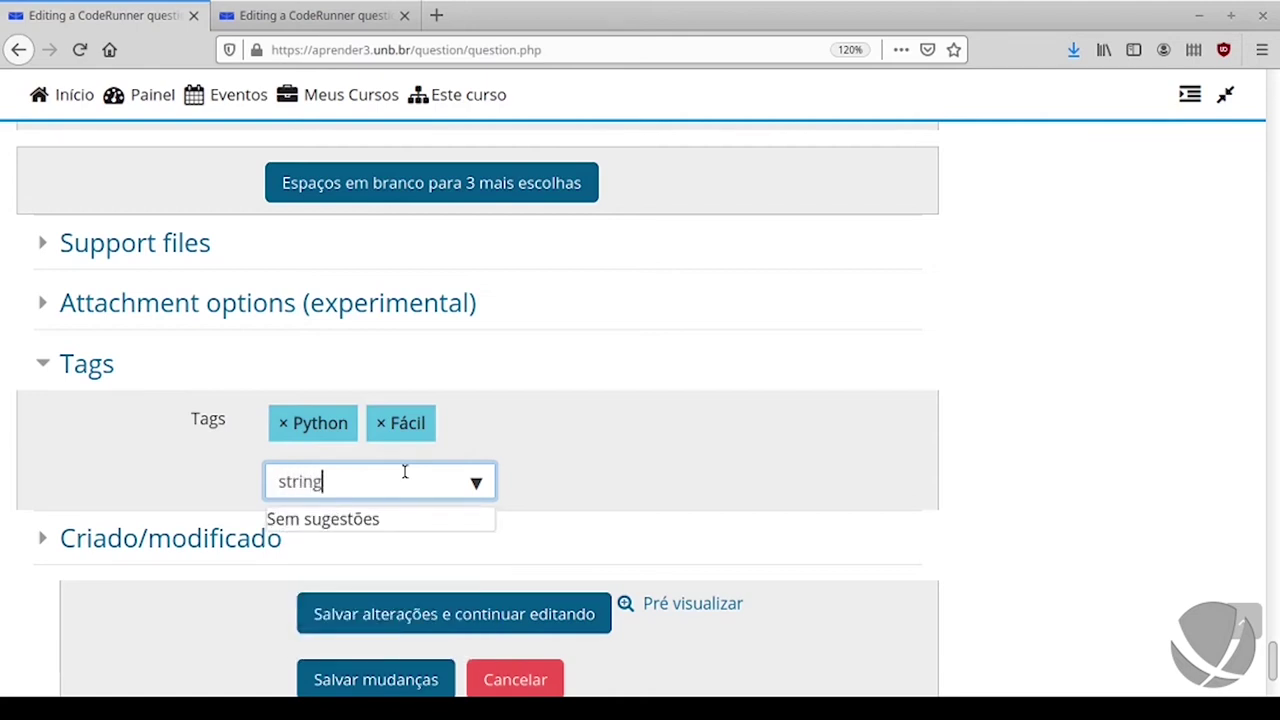
key(Return)
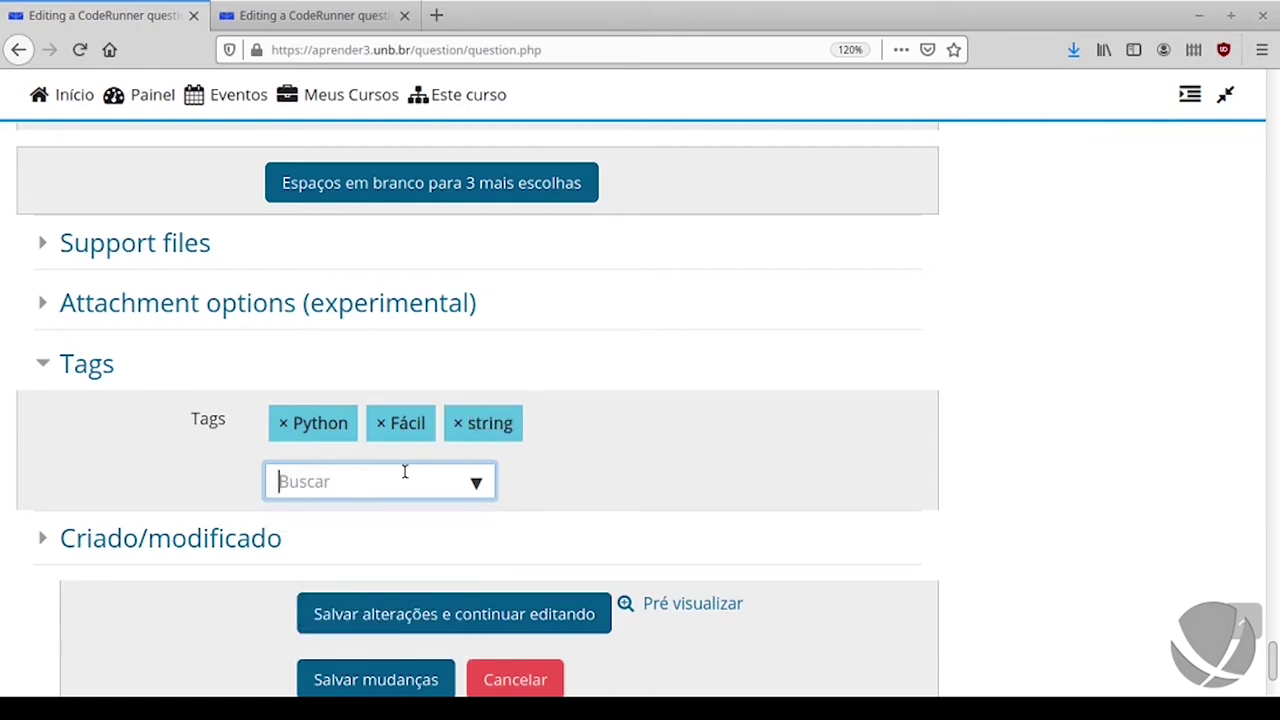
text(ordenação)
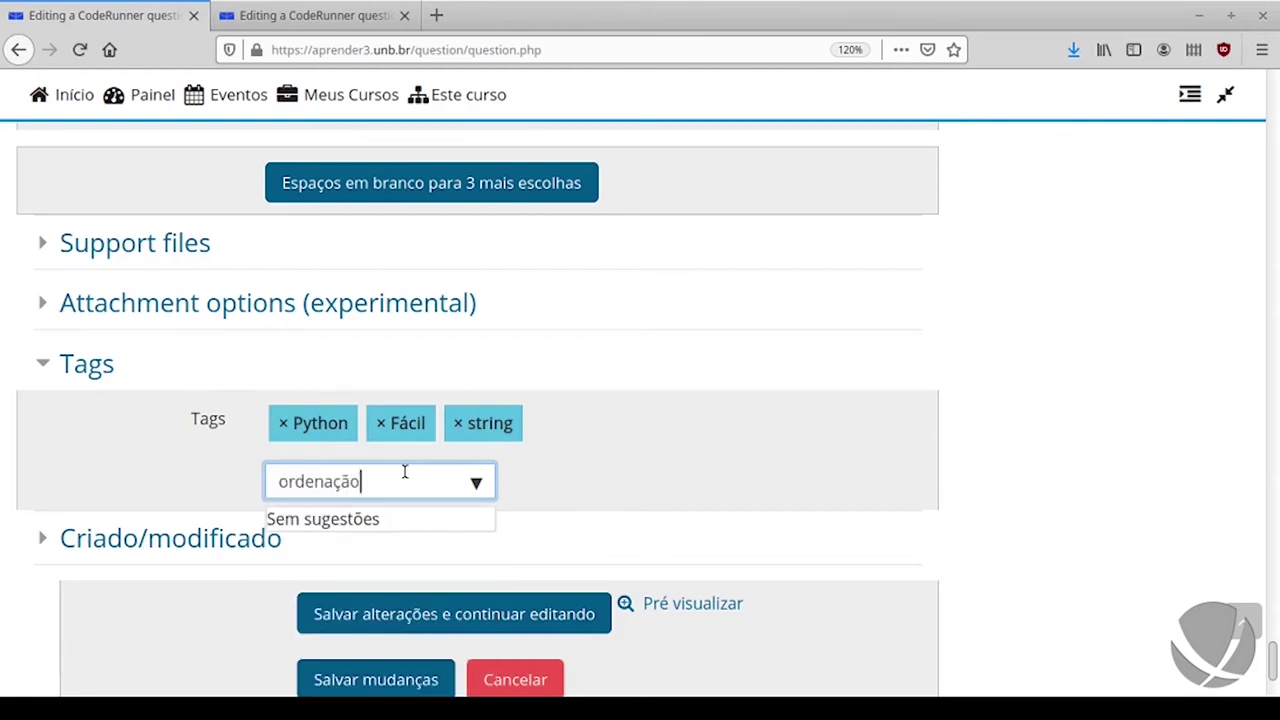
key(Return)
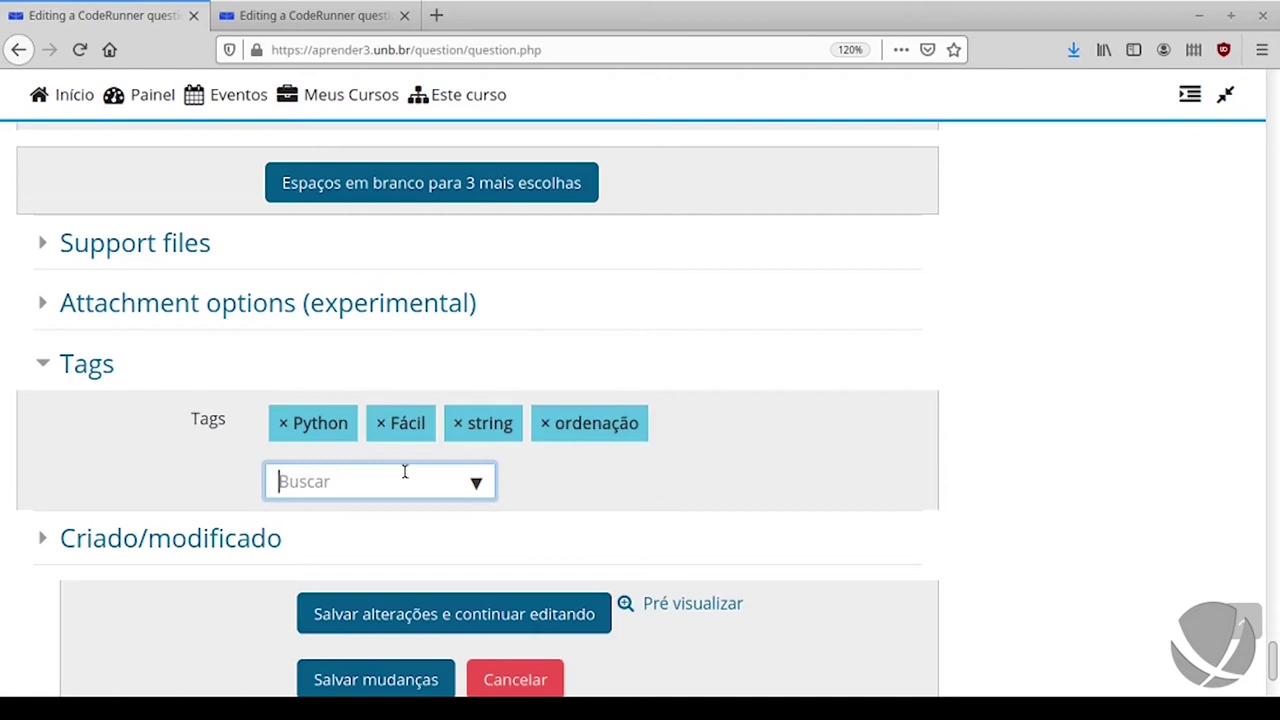
text(programação di)
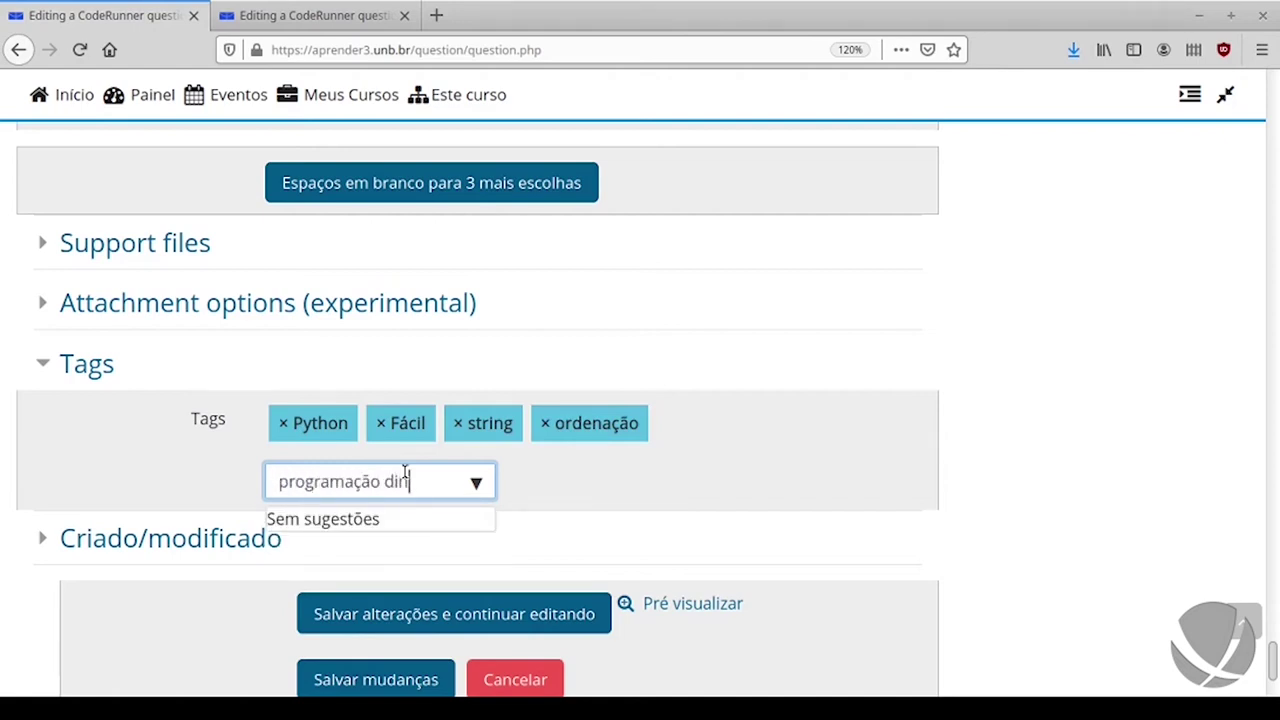
text(nâmica)
key(Return)
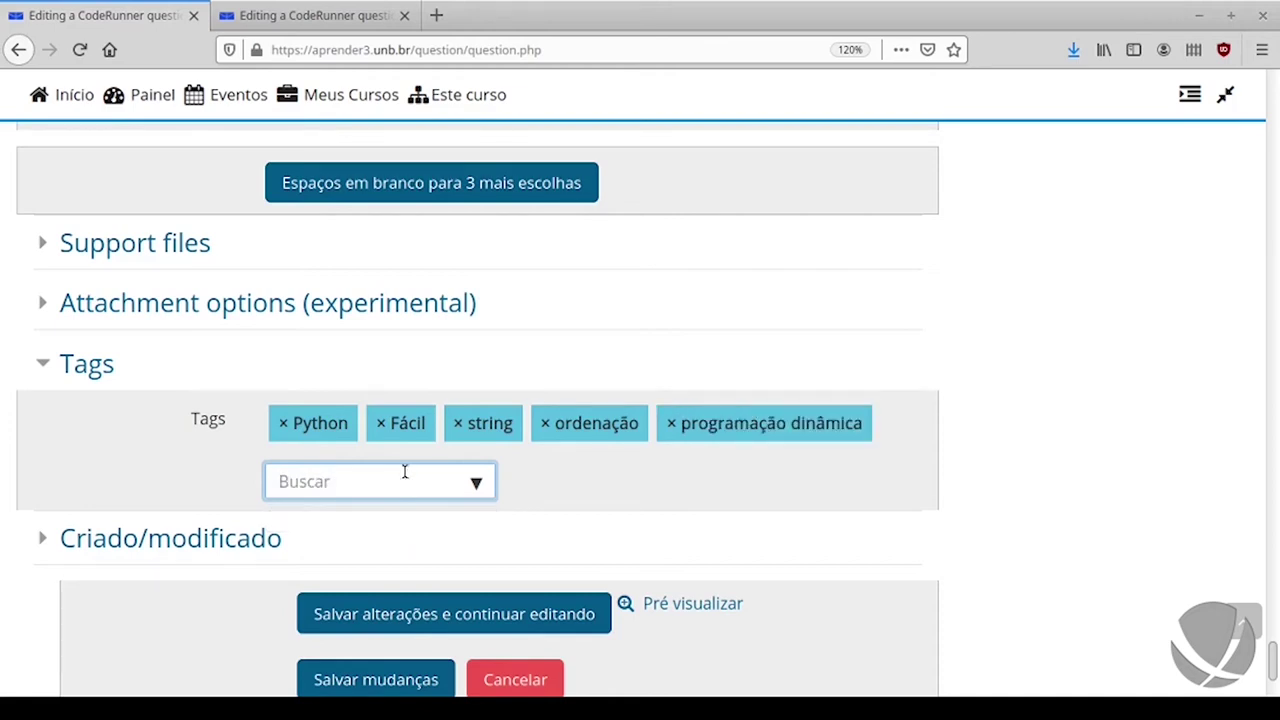
Step: Remove the tags string, ordenação and programação dinâmica from the question
click(463, 424)
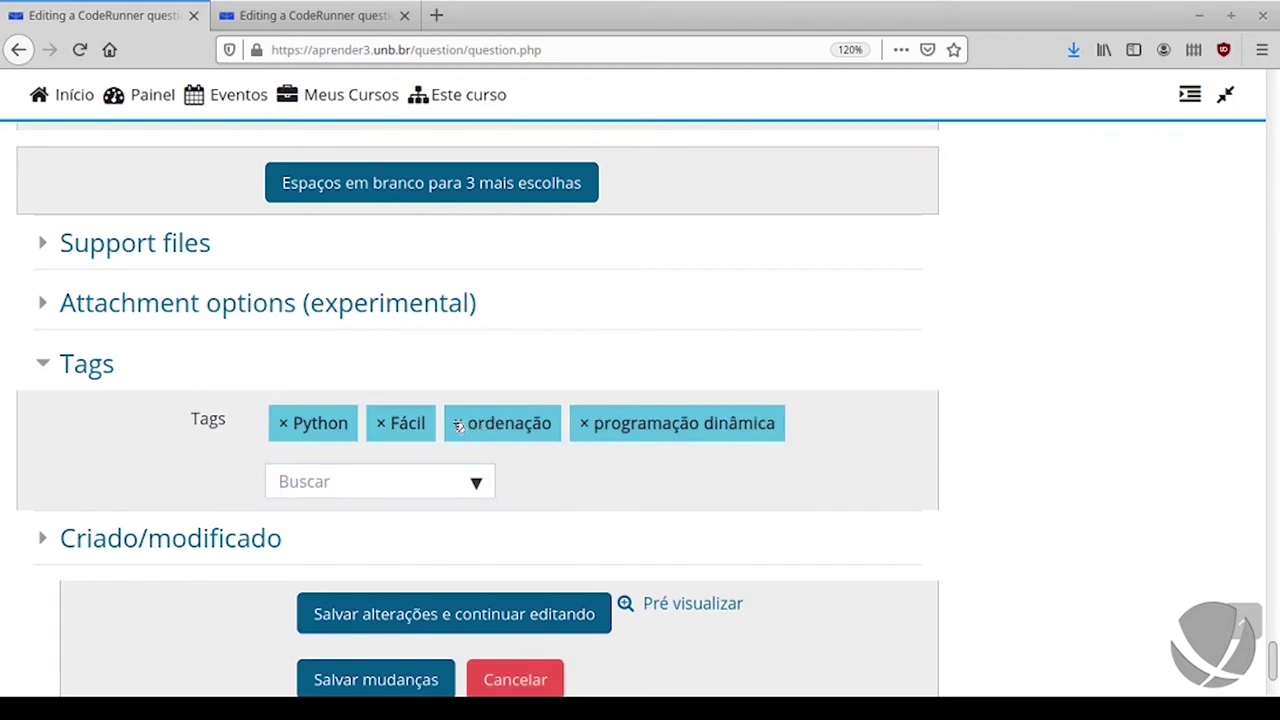
click(458, 424)
click(457, 425)
Step: Save the question's changes and return to the question bank
scroll(455, 428, down, 4)
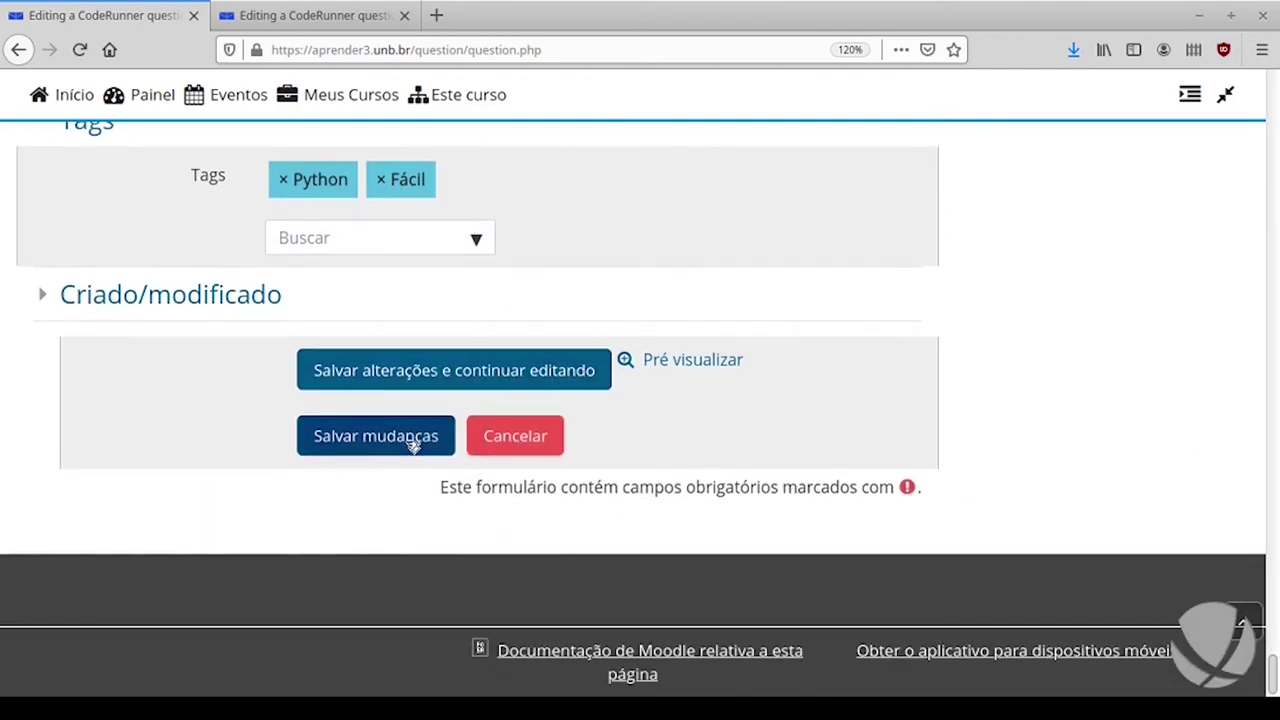
click(410, 440)
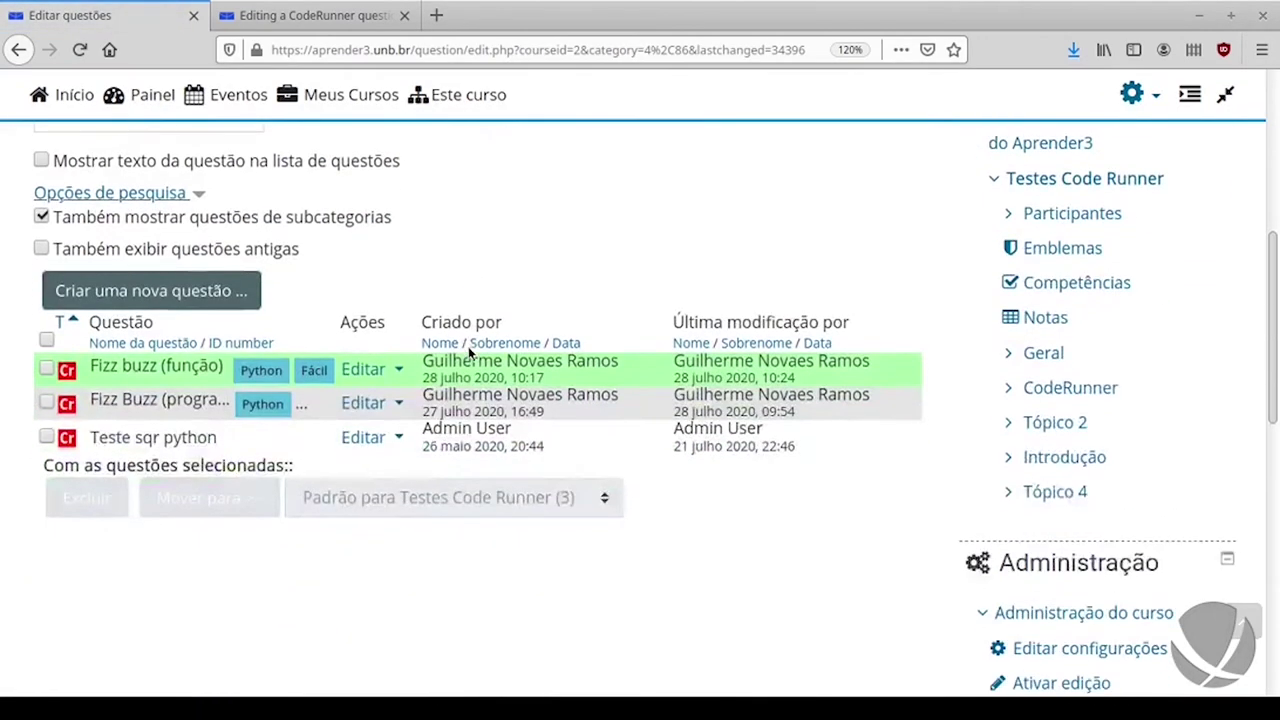
Step: Preview the question Fizz buzz (função), check its statement, example table and answer box, and close the preview
click(397, 369)
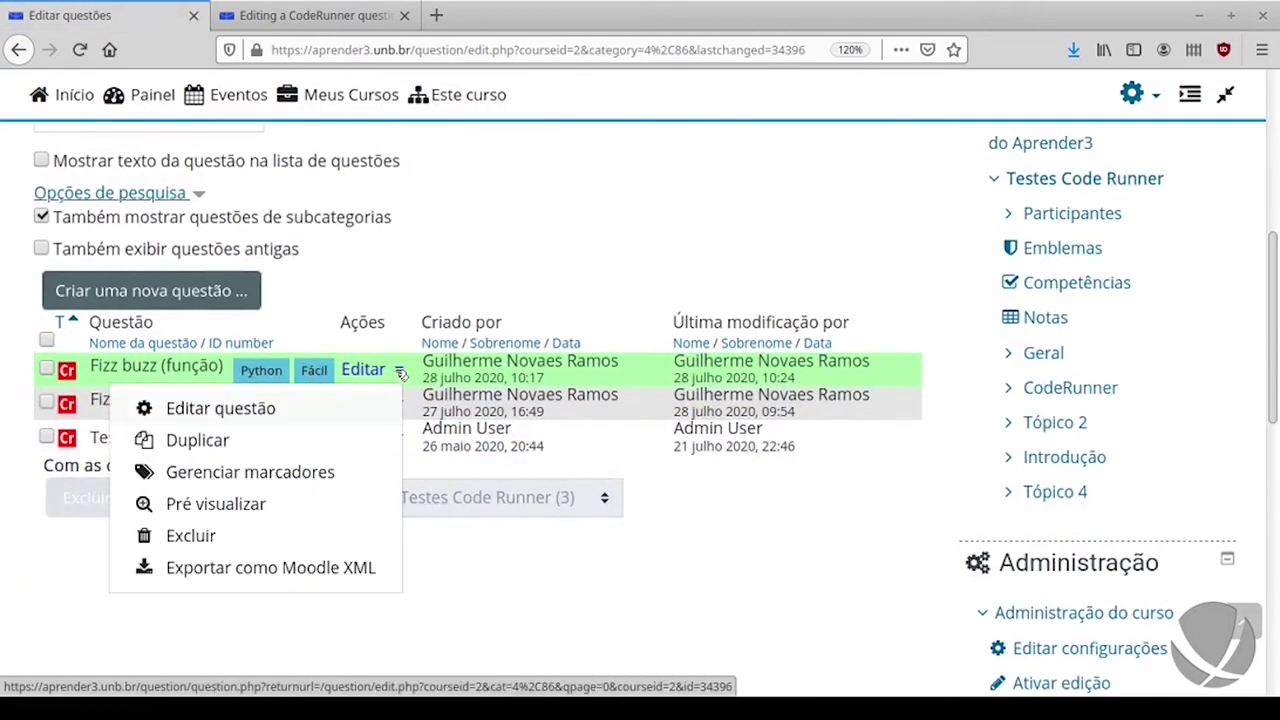
click(229, 504)
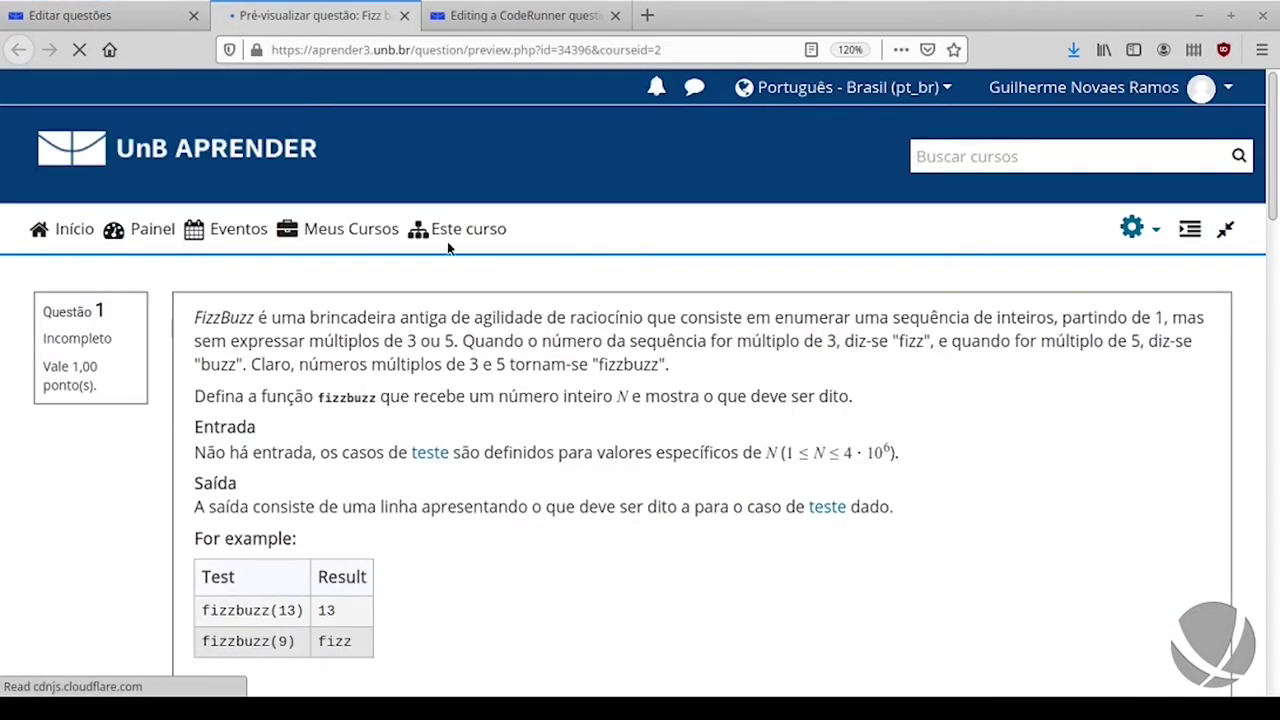
scroll(676, 300, down, 3)
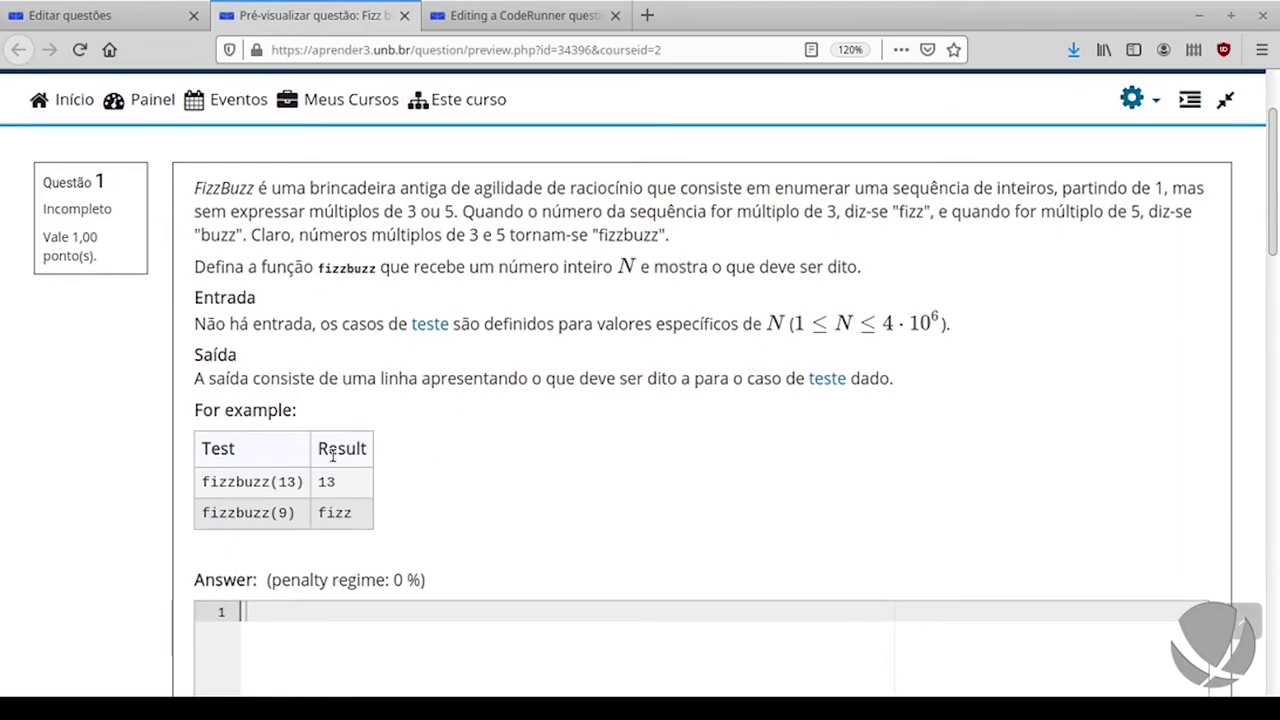
scroll(390, 485, down, 10)
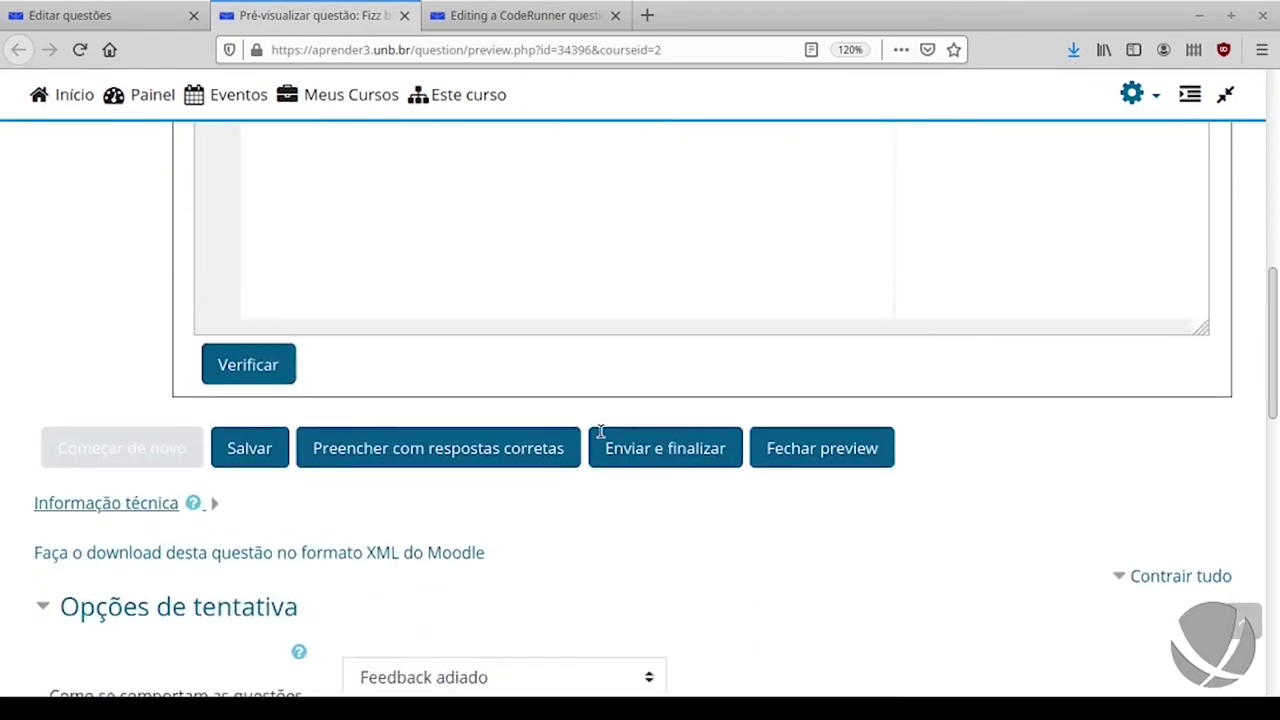
scroll(331, 300, up, 3)
scroll(383, 303, up, 6)
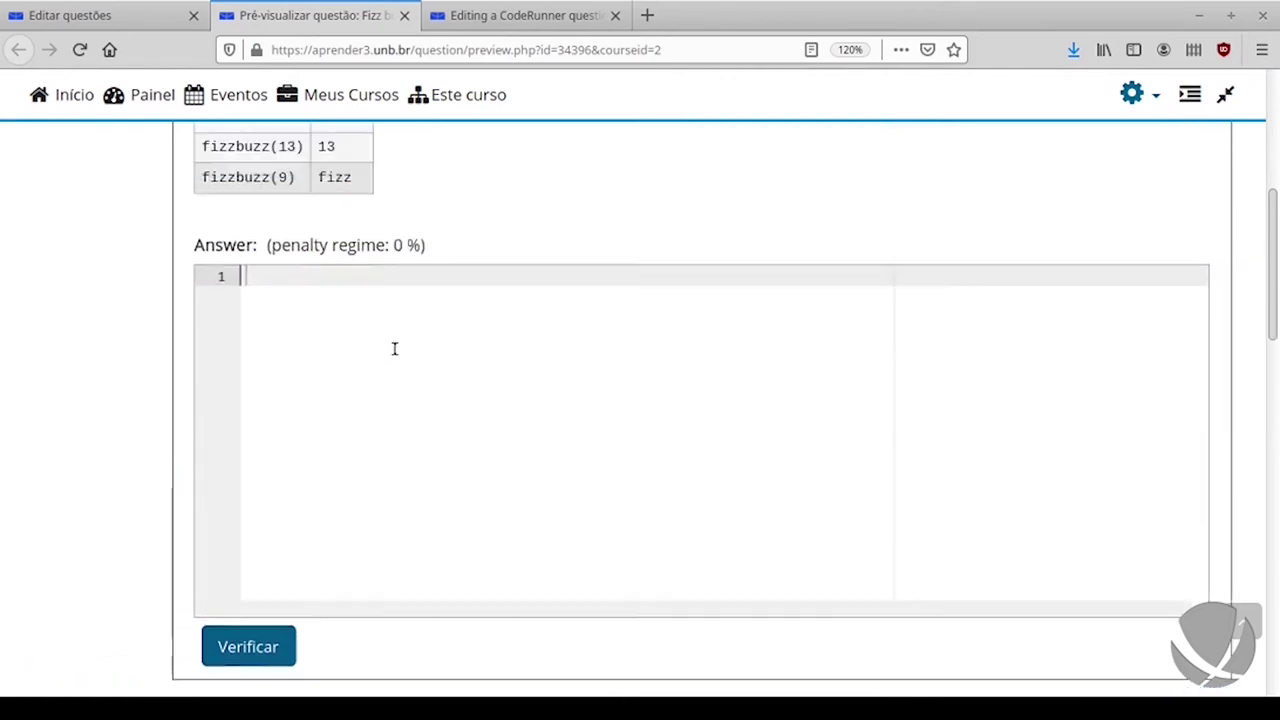
key(ctrl+w)
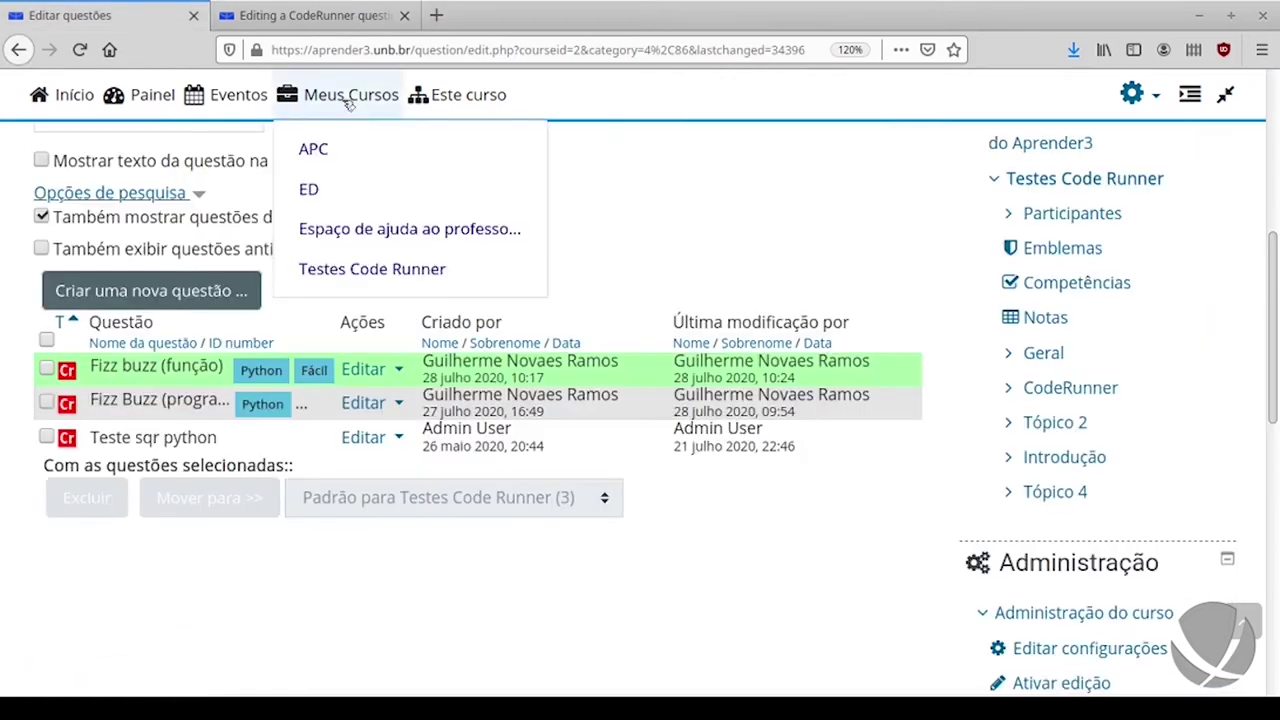
Step: Switch to the open editing form of the Fizz Buzz (programa) question and review its type settings and question text
click(320, 17)
click(350, 94)
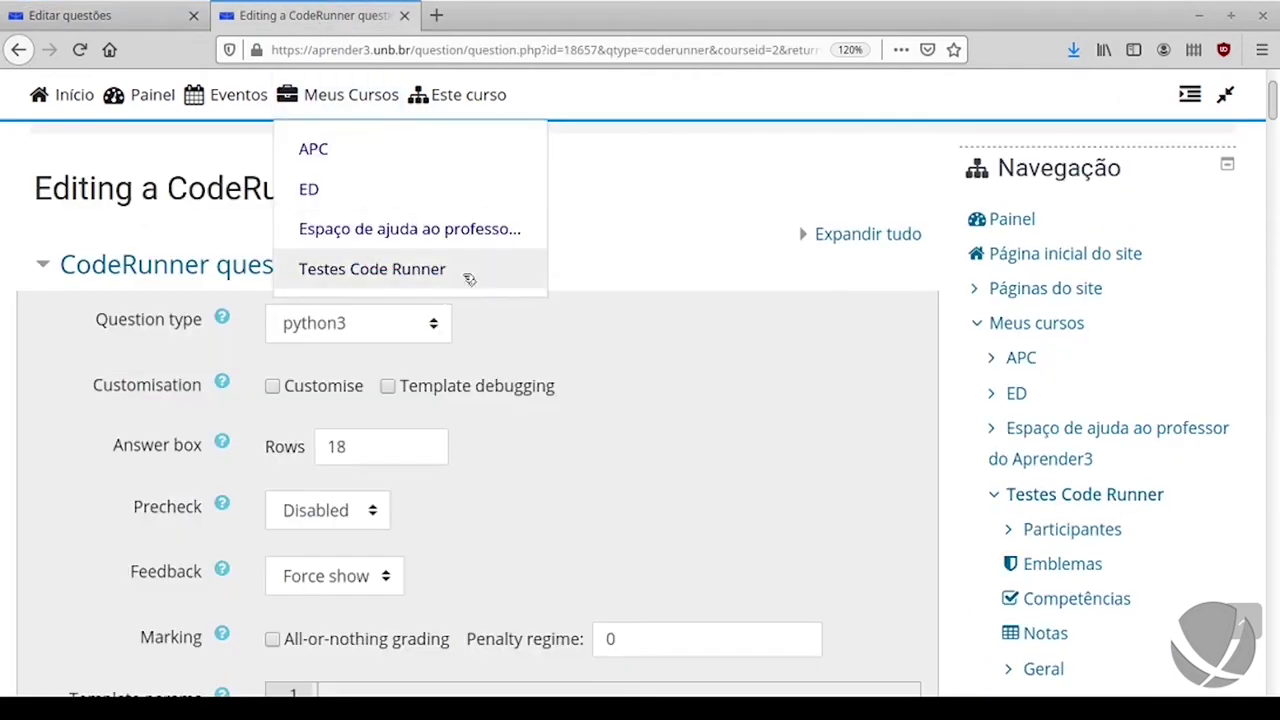
click(821, 364)
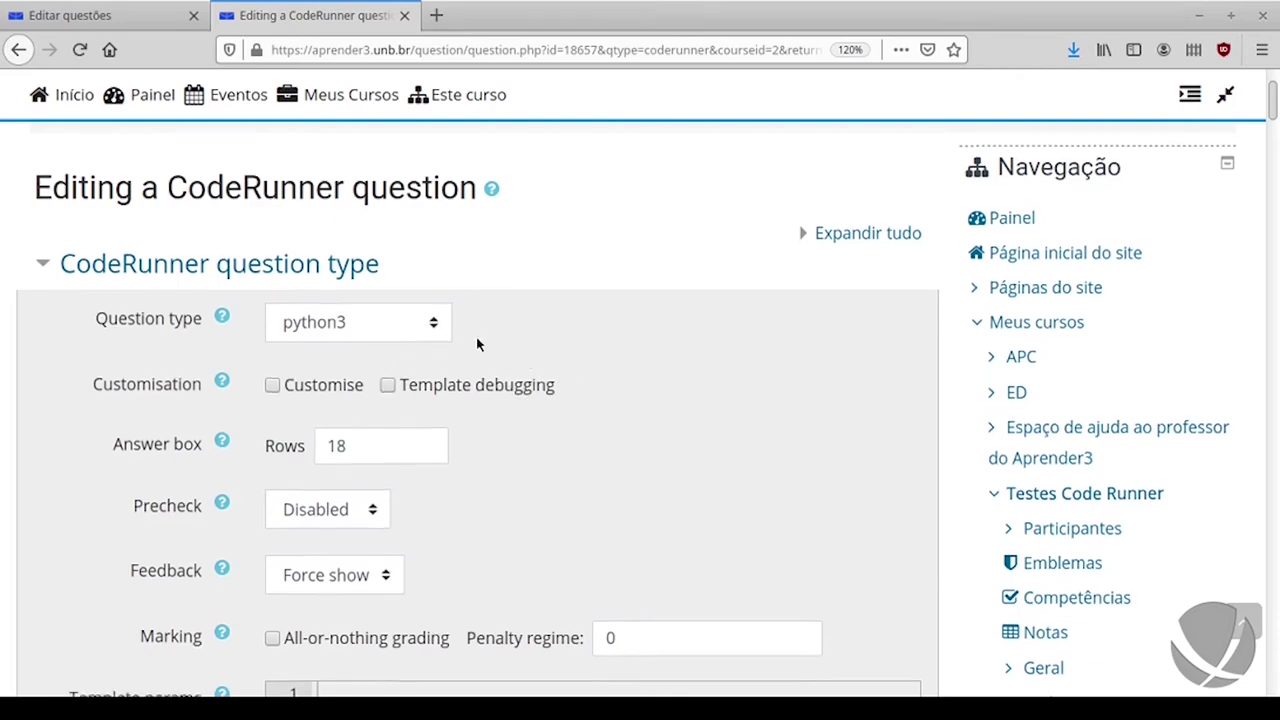
scroll(477, 344, down, 10)
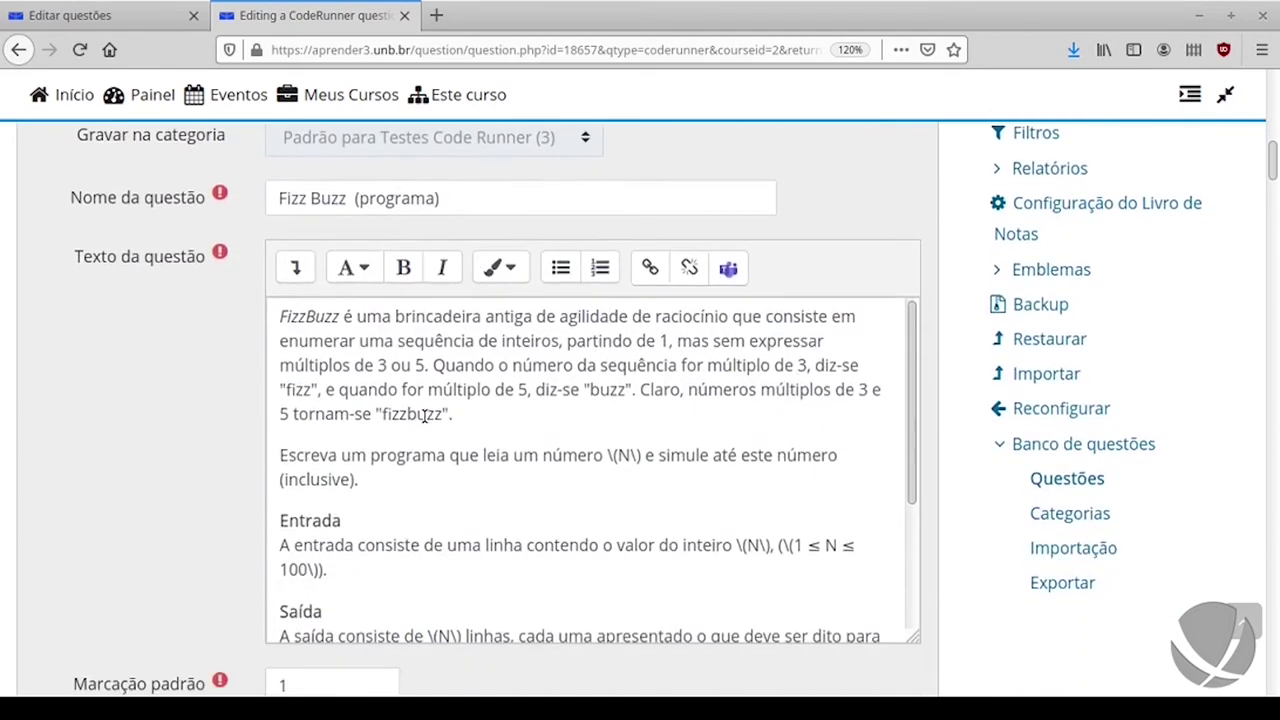
scroll(425, 416, down, 3)
scroll(435, 397, up, 2)
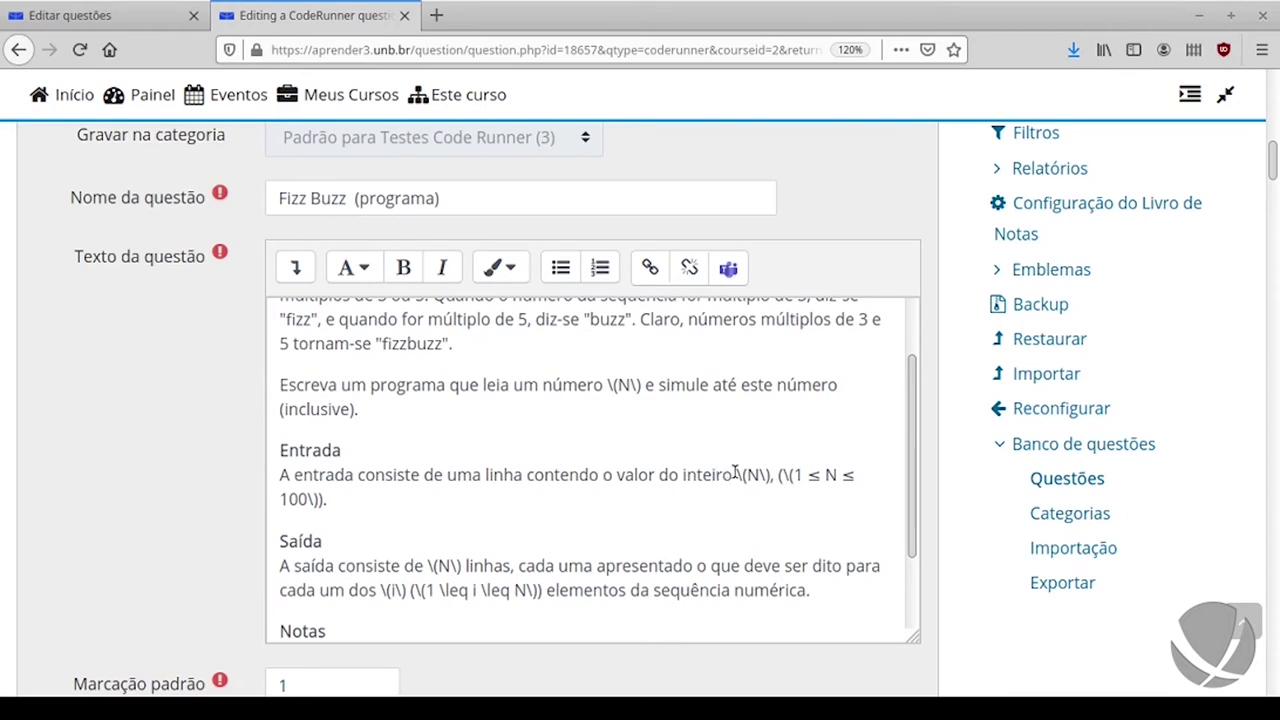
scroll(520, 472, down, 1)
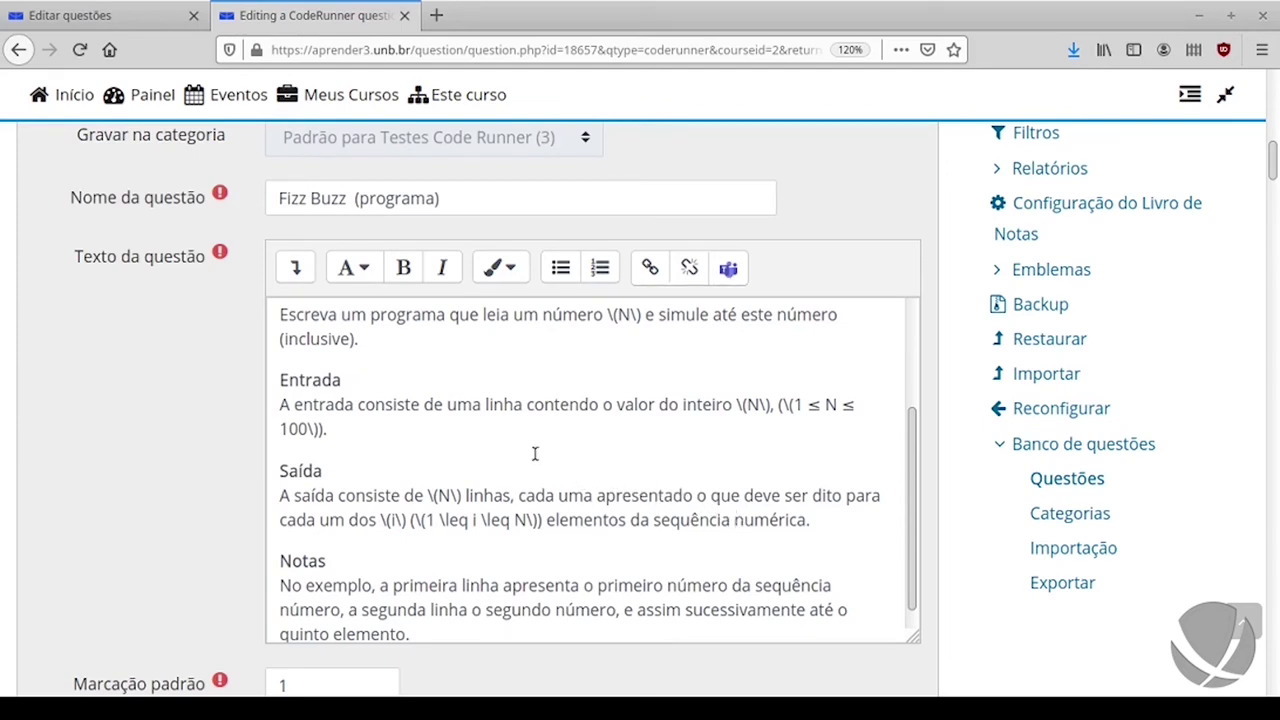
scroll(540, 455, down, 1)
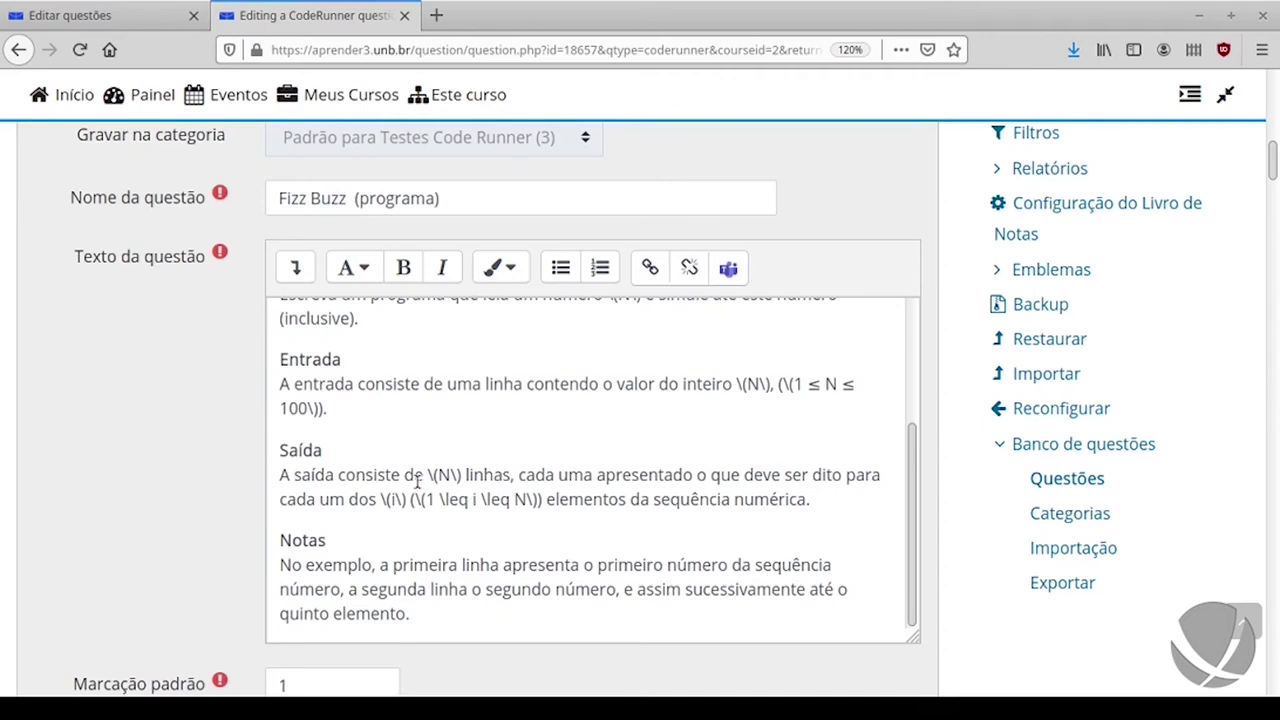
Step: Examine the general feedback and the sample answer code of the Fizz Buzz (programa) question
scroll(453, 450, down, 7)
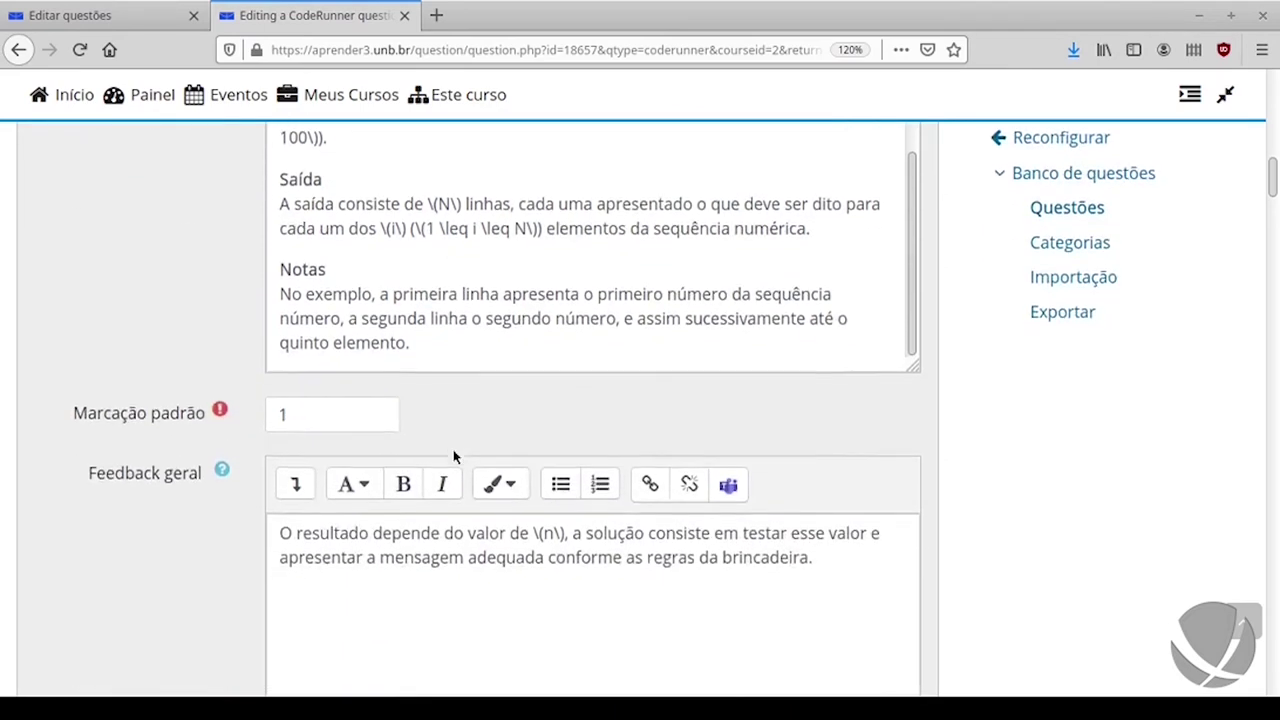
scroll(453, 450, down, 2)
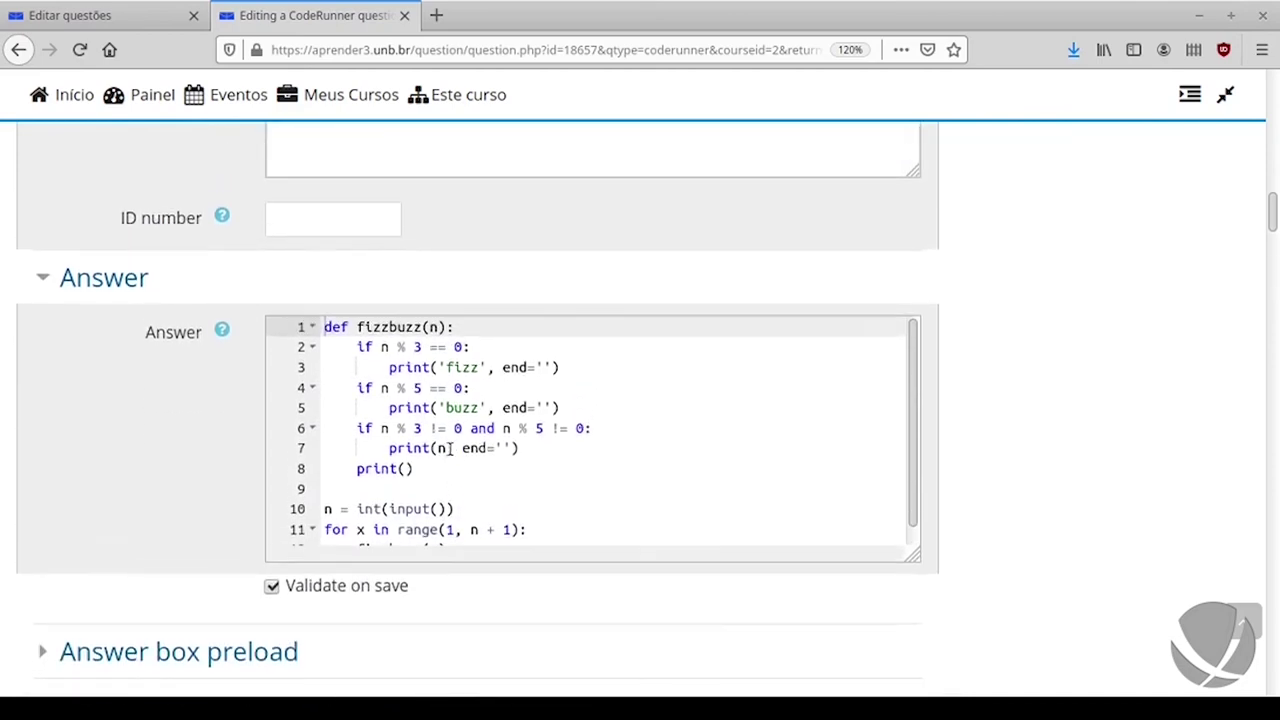
click(416, 428)
scroll(200, 432, down, 2)
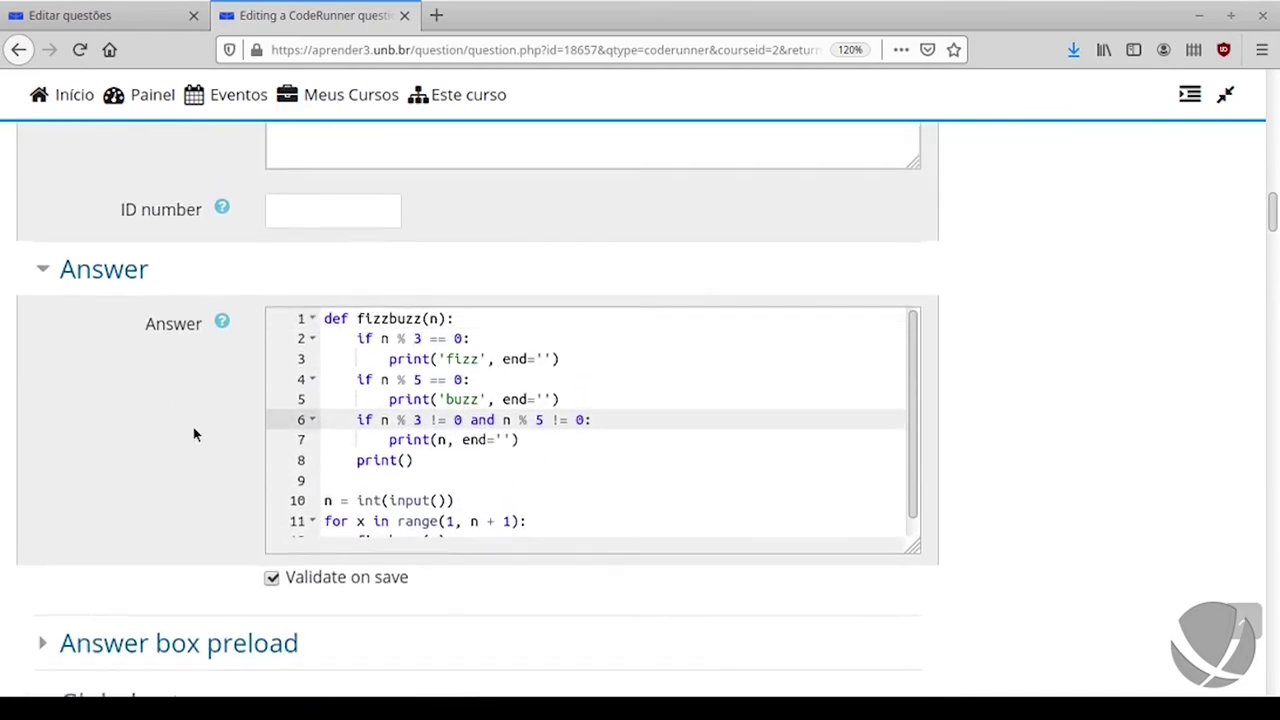
scroll(477, 420, down, 2)
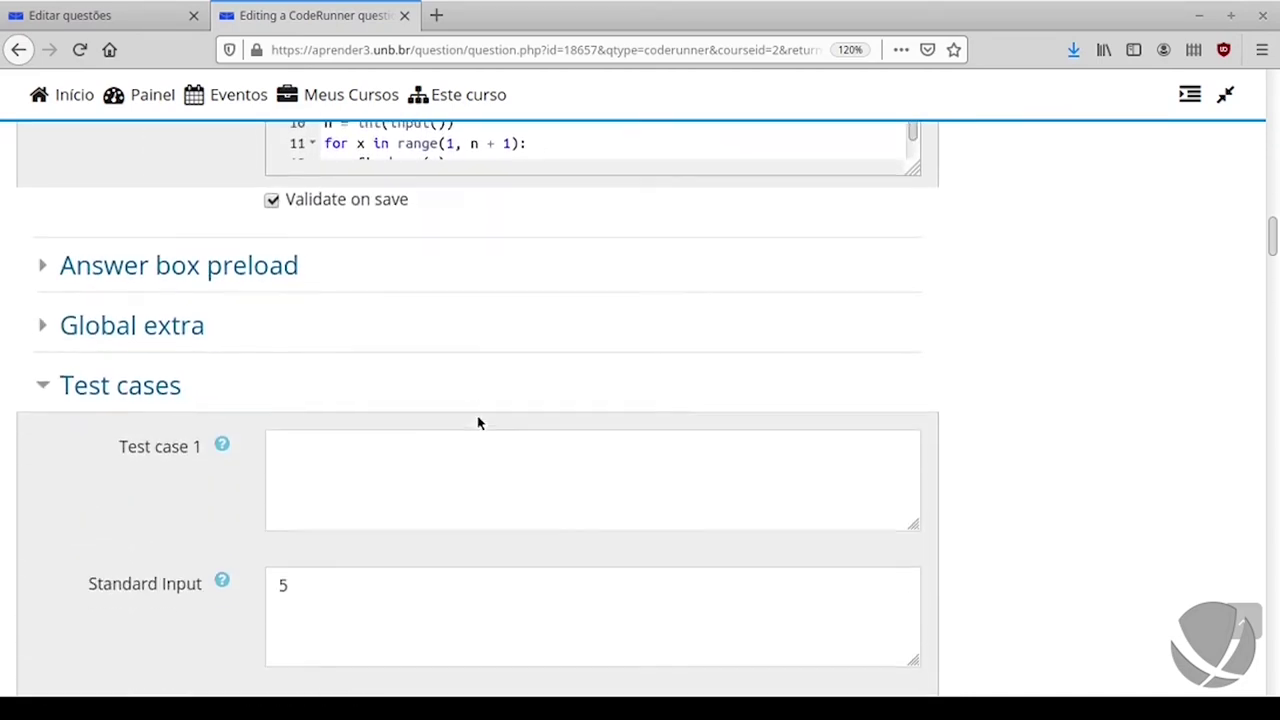
Step: Examine test case 1 of the program question, including its test code, standard input, expected output and test properties
scroll(480, 422, down, 1)
scroll(654, 420, down, 1)
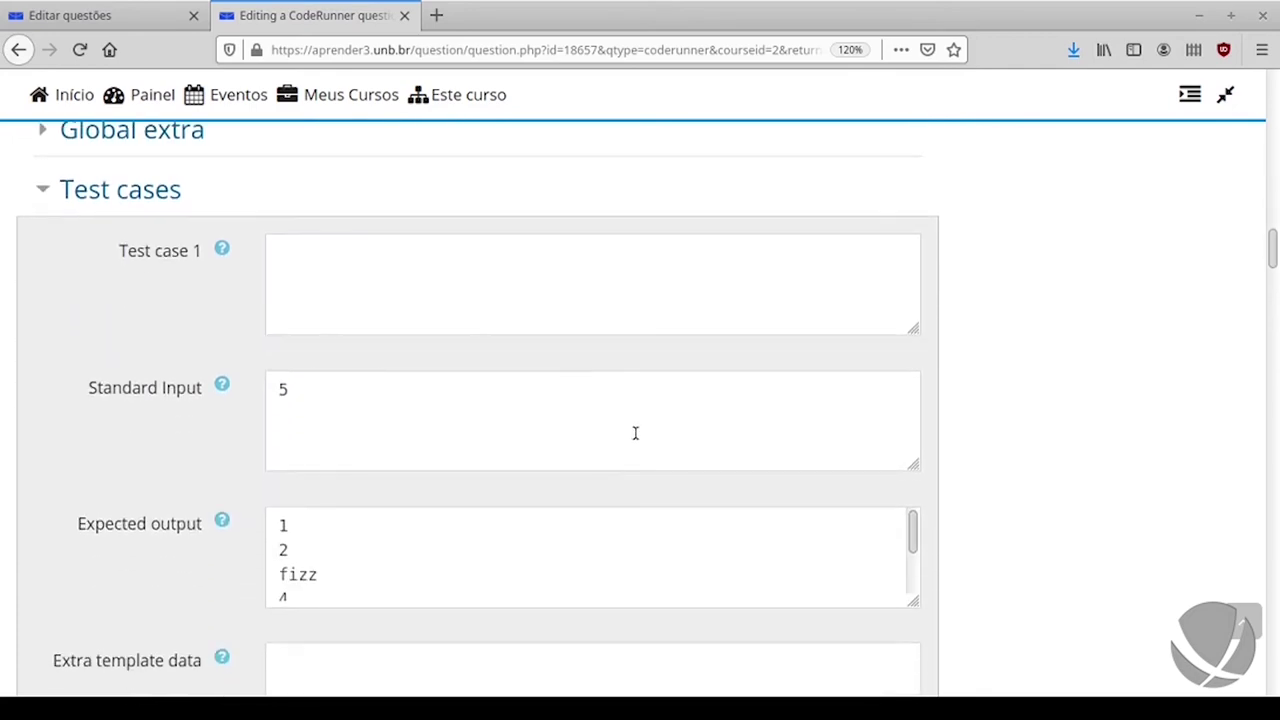
click(343, 394)
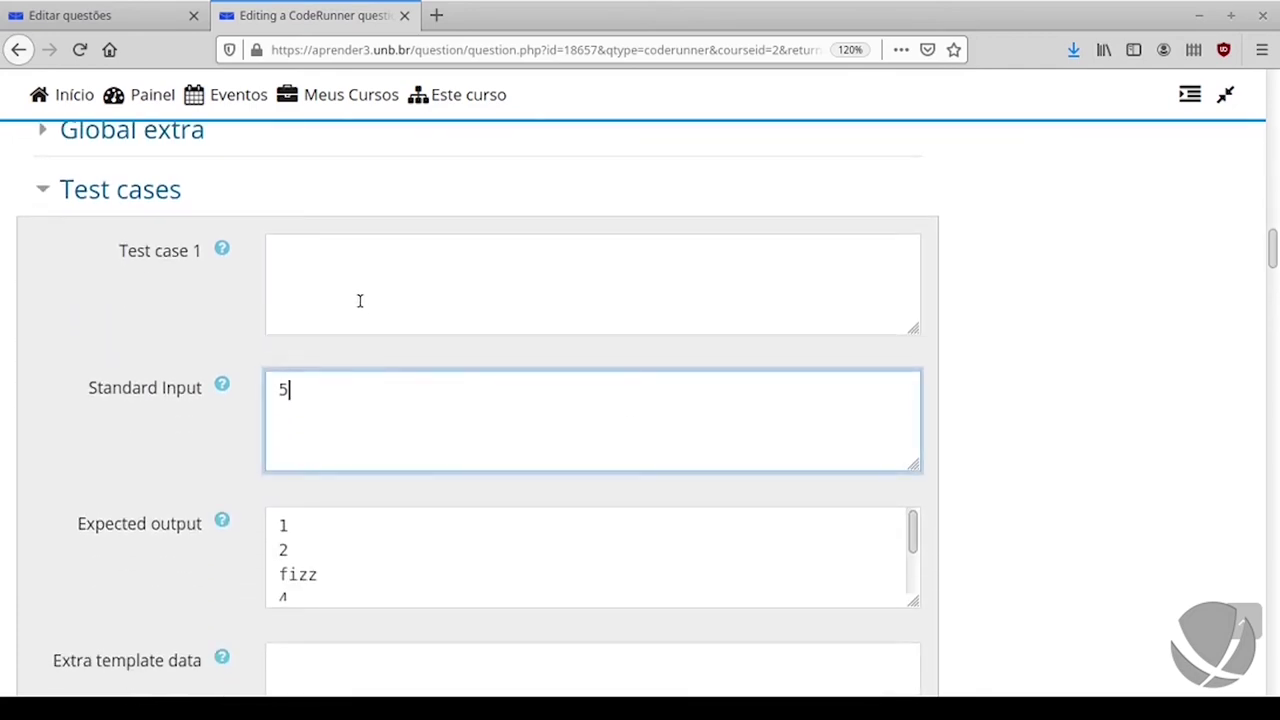
click(360, 303)
click(375, 420)
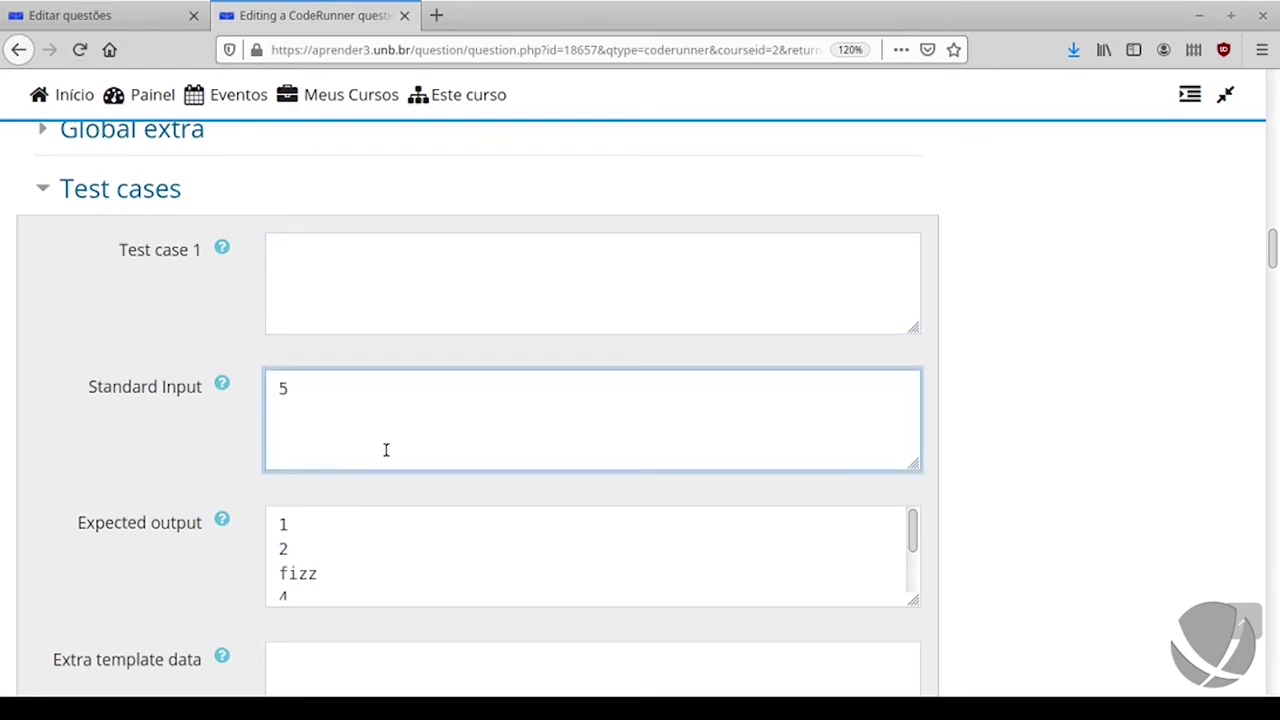
scroll(339, 474, down, 1)
click(311, 465)
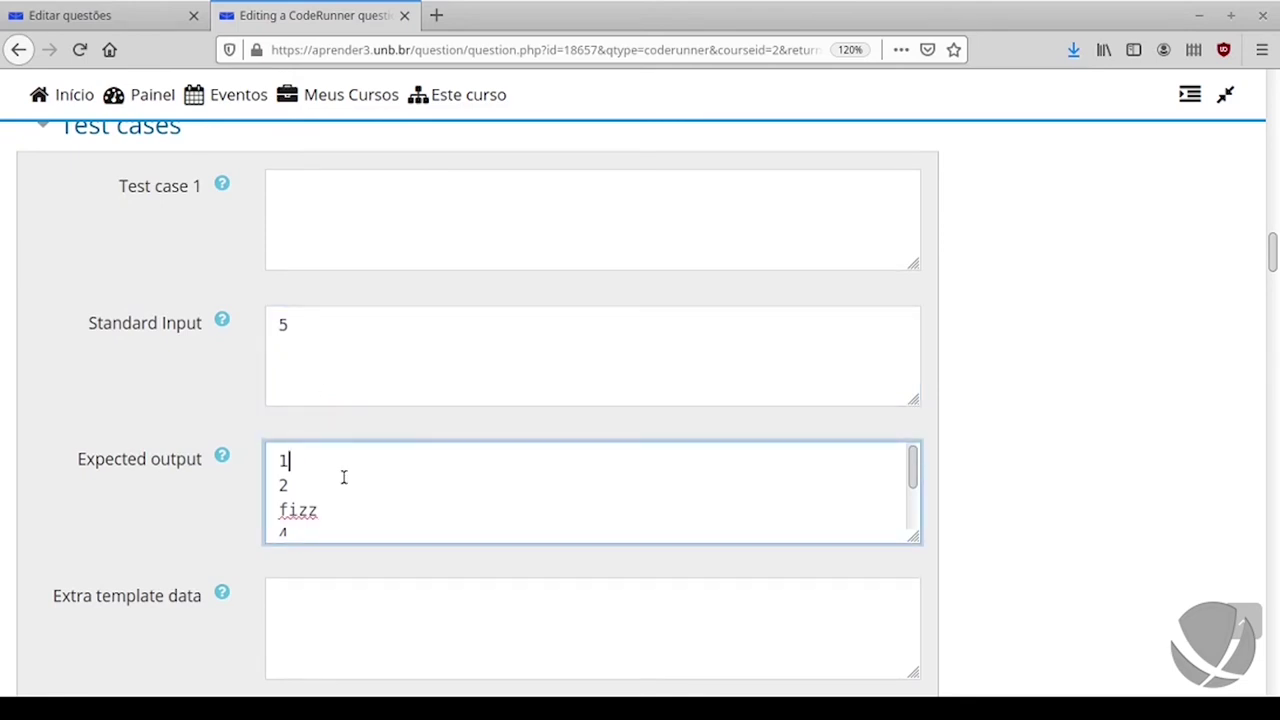
scroll(335, 478, down, 1)
scroll(338, 479, up, 1)
scroll(330, 486, up, 1)
scroll(212, 461, down, 5)
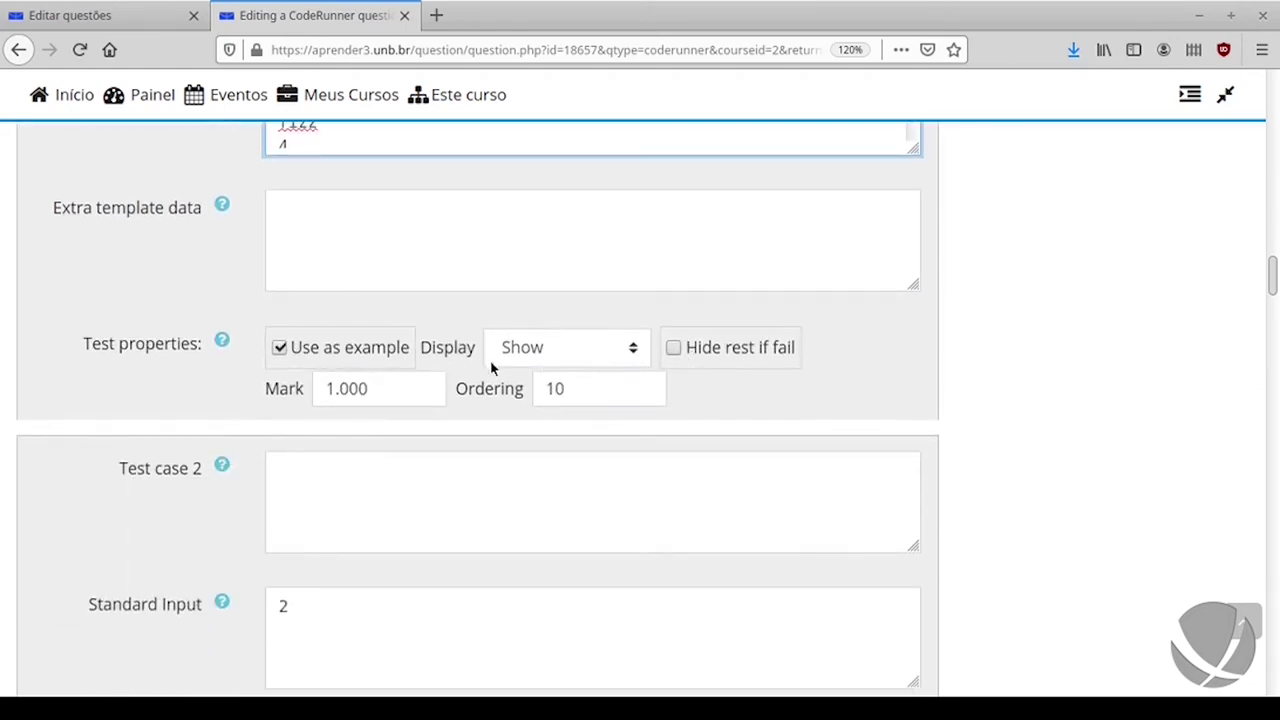
scroll(498, 286, up, 1)
Step: Examine test cases 2 and 3 of the program question, including their standard input, expected output and test properties
scroll(588, 427, down, 5)
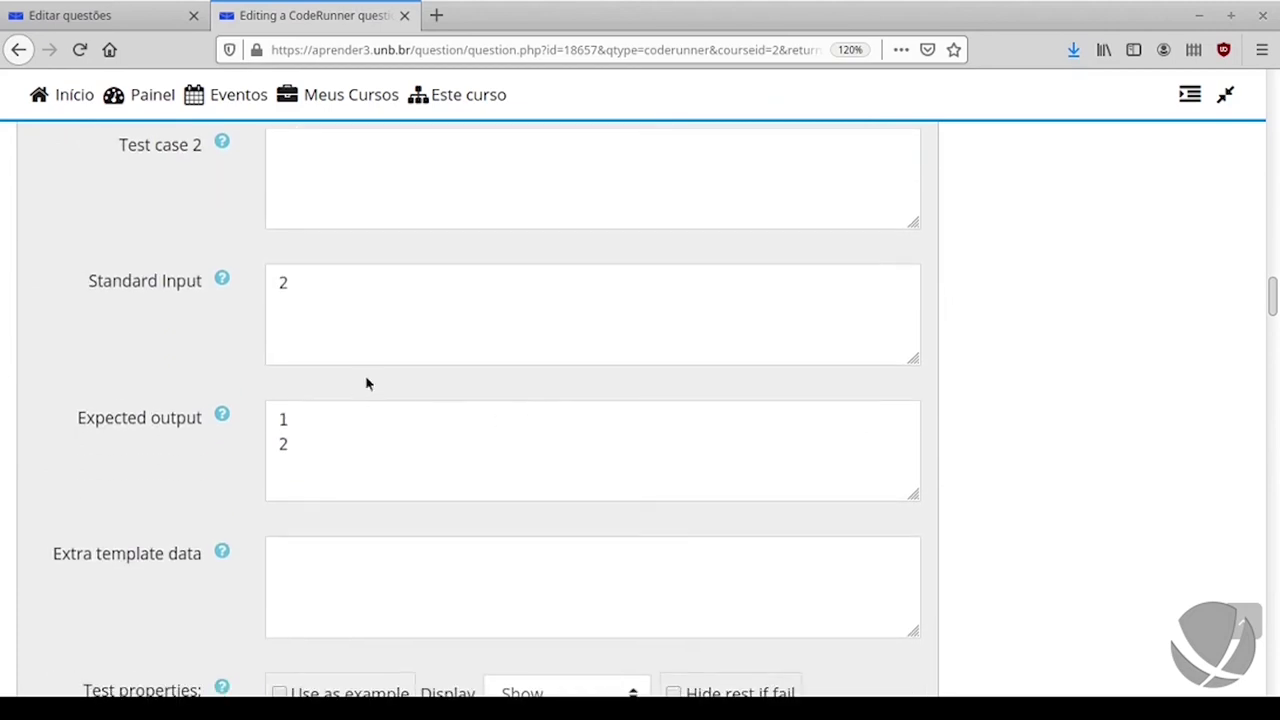
click(303, 294)
key(ctrl+a)
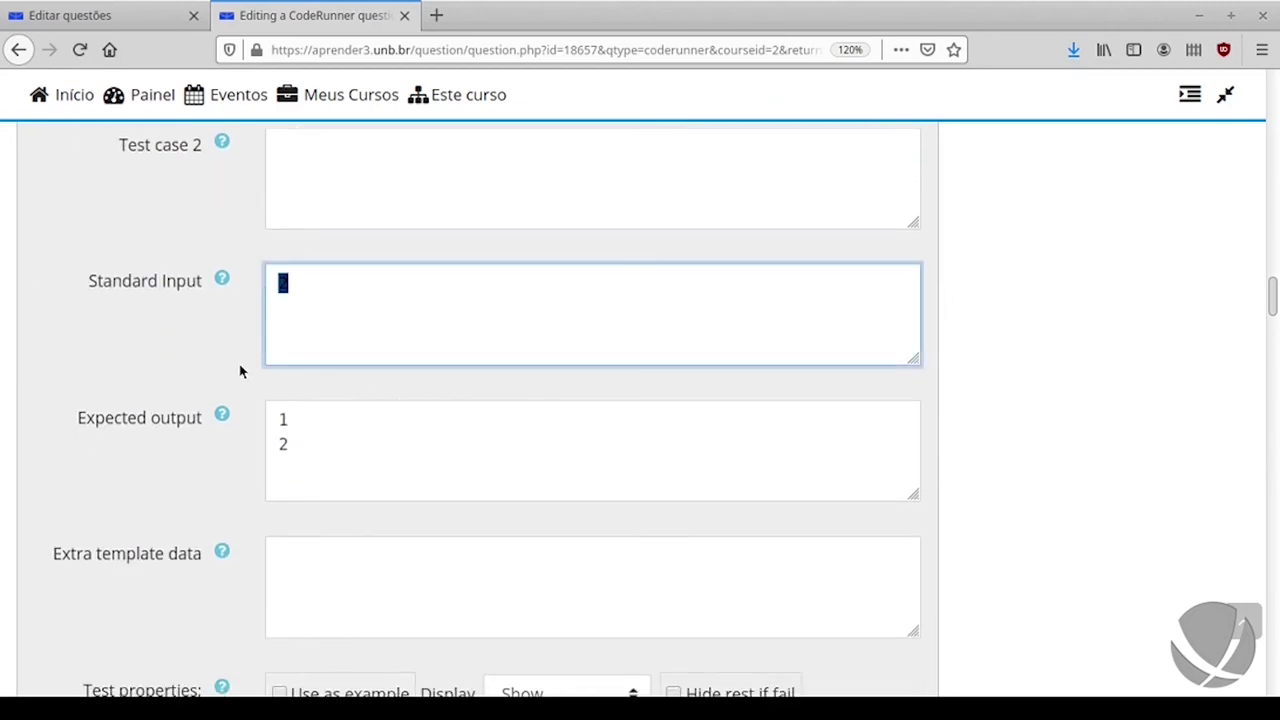
scroll(427, 372, down, 3)
click(334, 346)
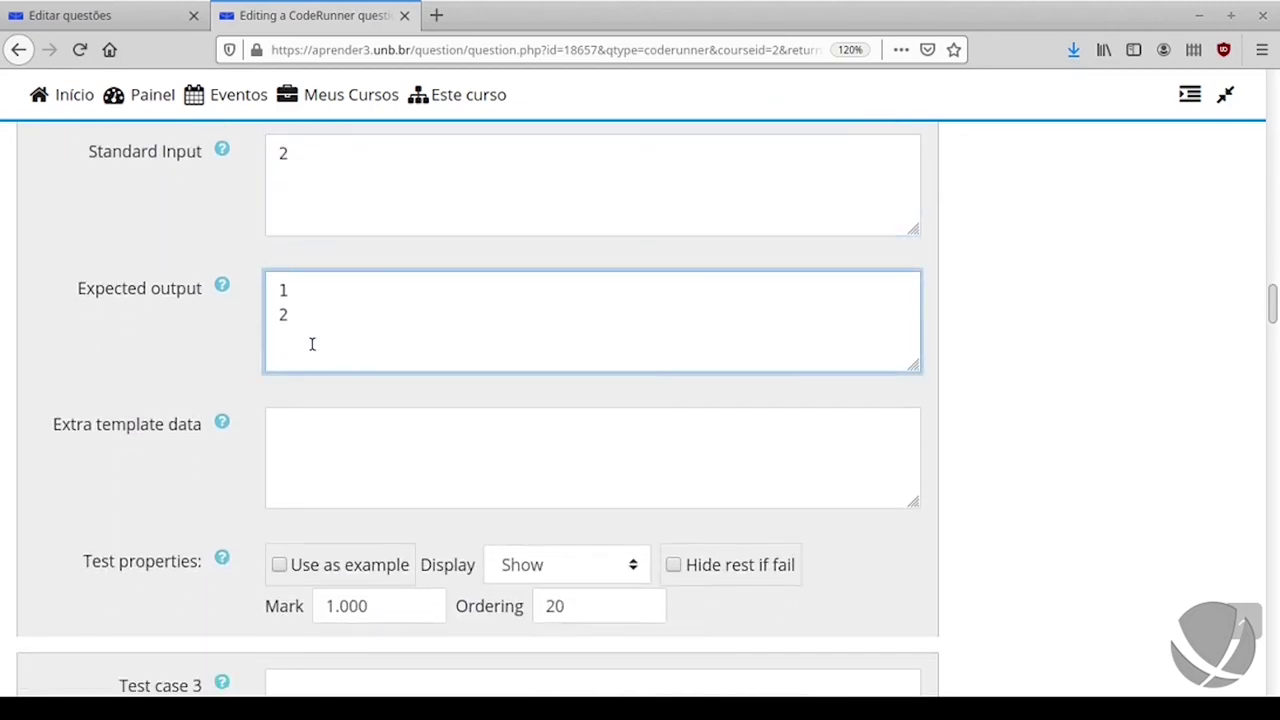
scroll(320, 342, down, 4)
scroll(320, 342, down, 4)
scroll(323, 329, up, 2)
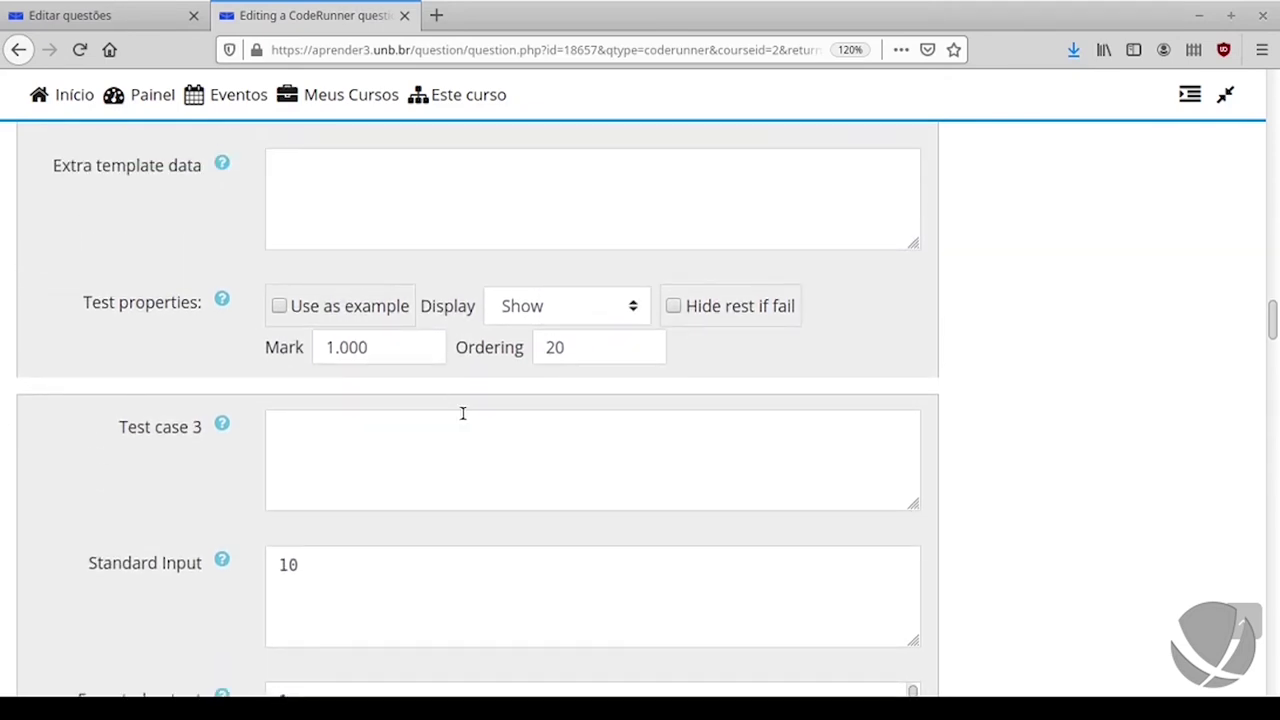
scroll(480, 405, down, 5)
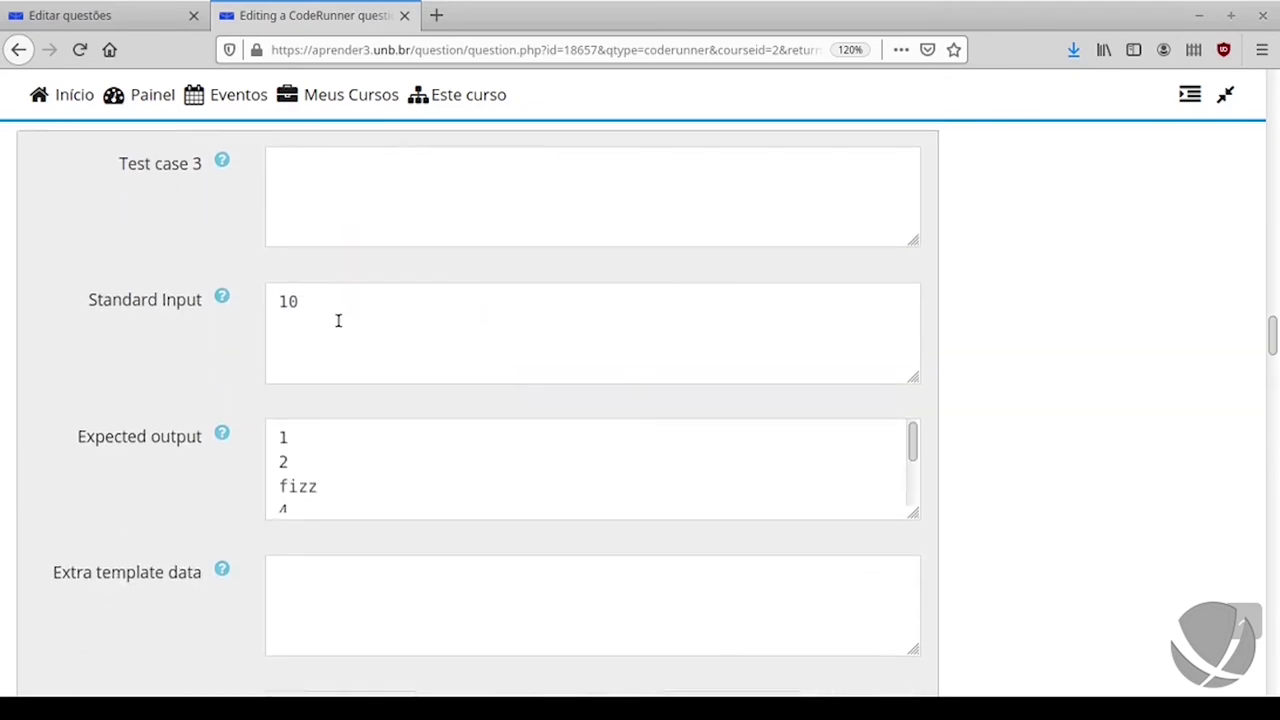
Step: Review the remaining test cases up to test case 10, checking their standard inputs, expected outputs and display settings
scroll(338, 320, down, 20)
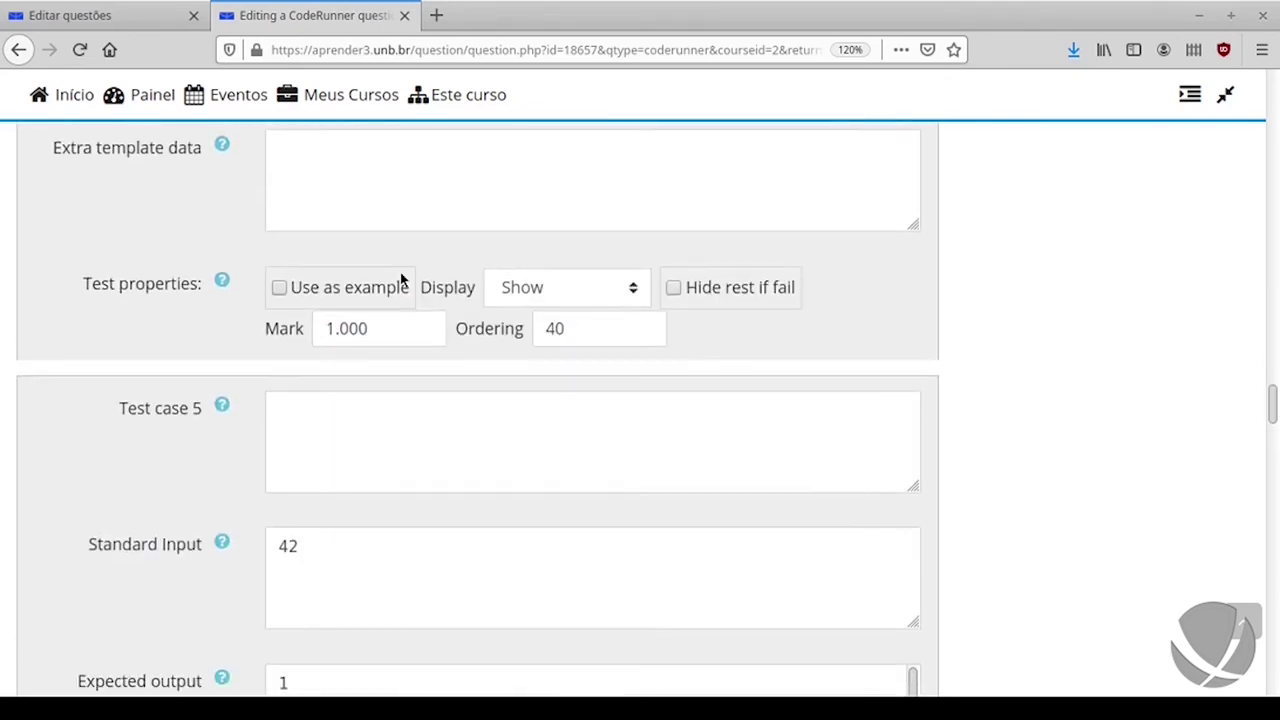
scroll(400, 280, down, 20)
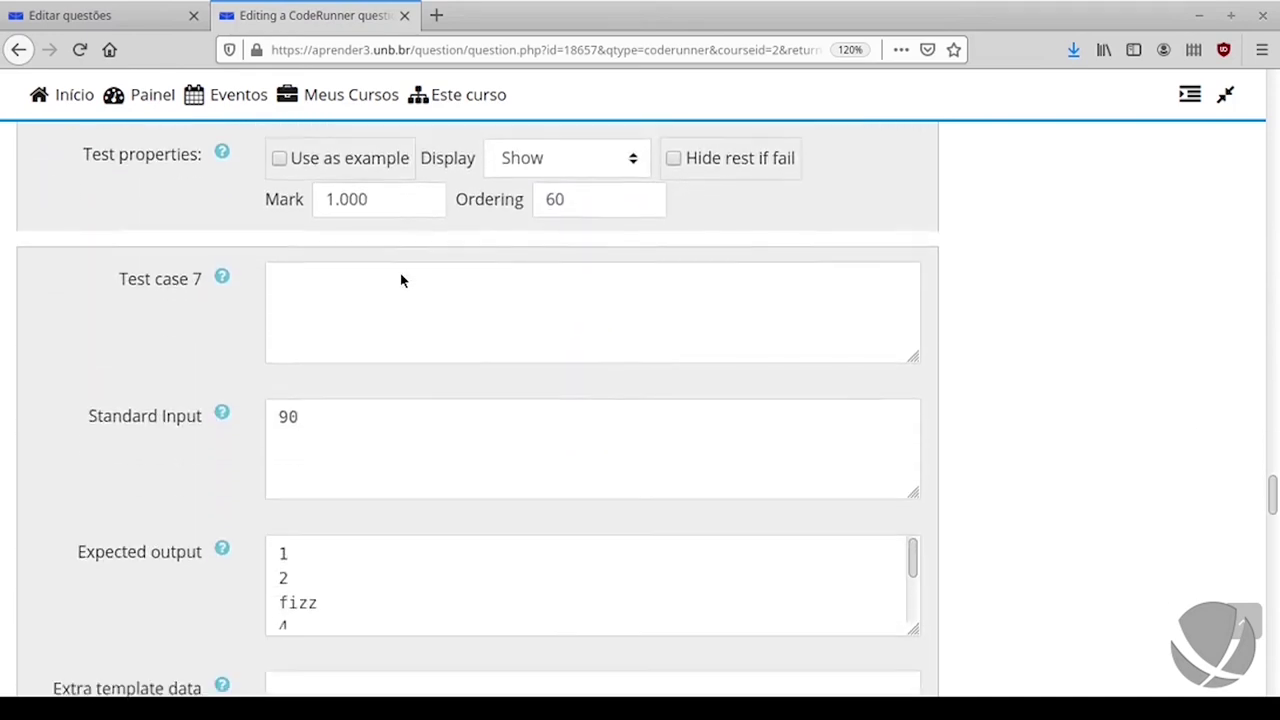
scroll(400, 280, down, 15)
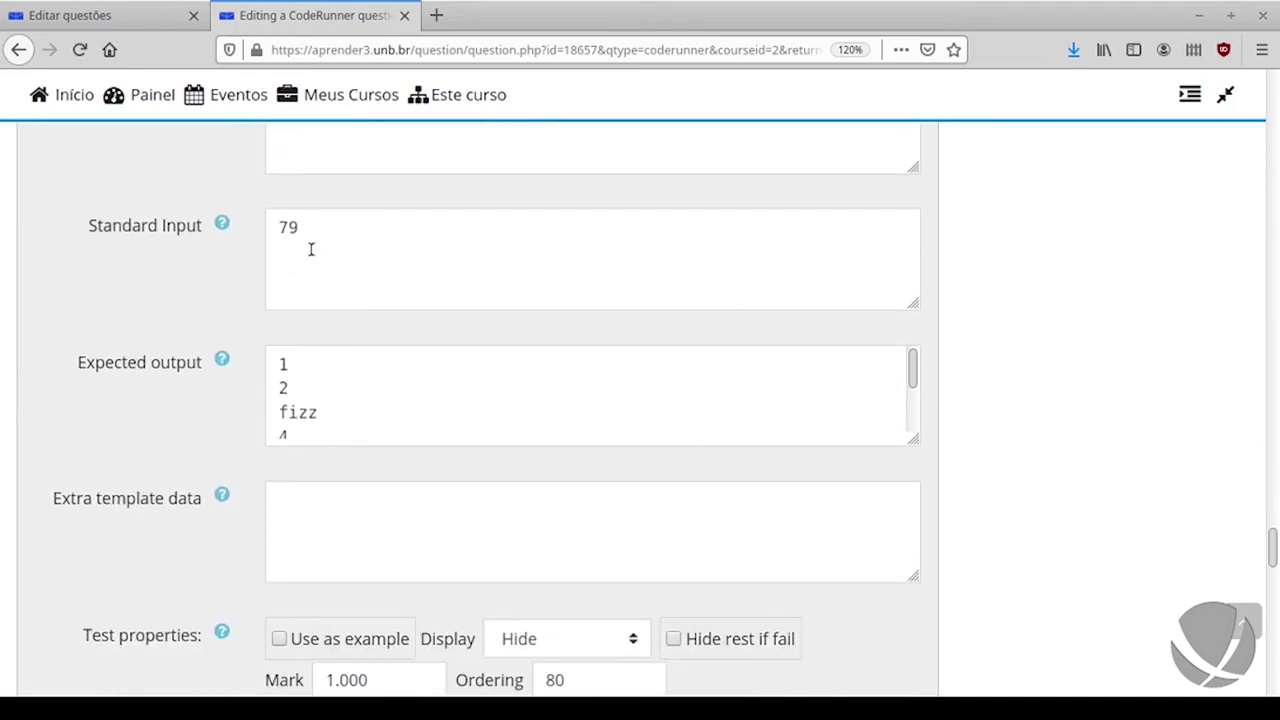
scroll(386, 257, down, 3)
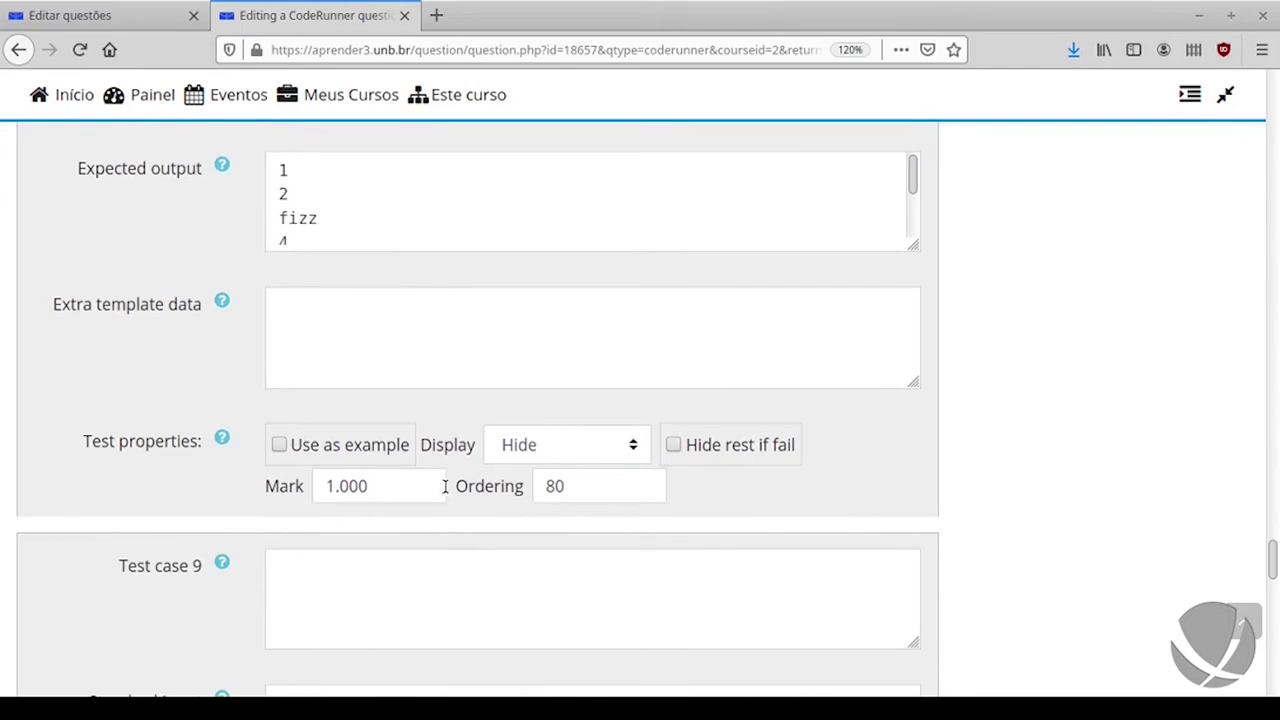
scroll(430, 455, up, 3)
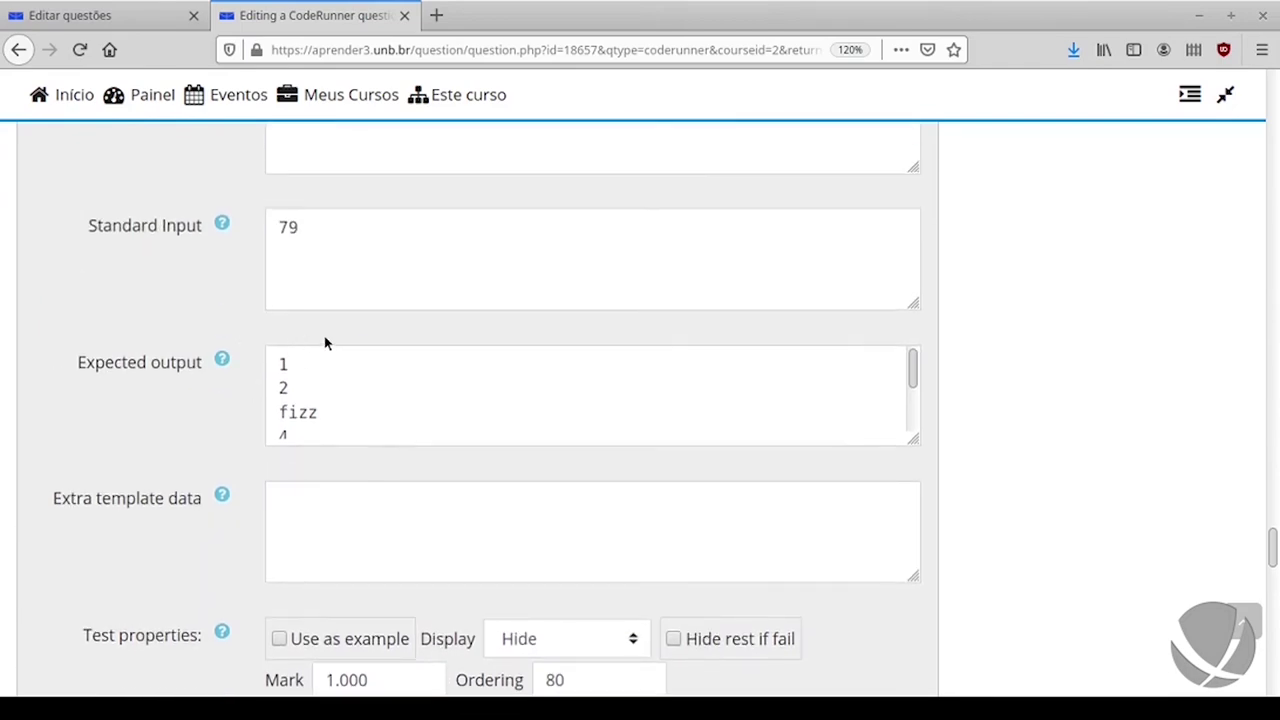
scroll(340, 334, down, 10)
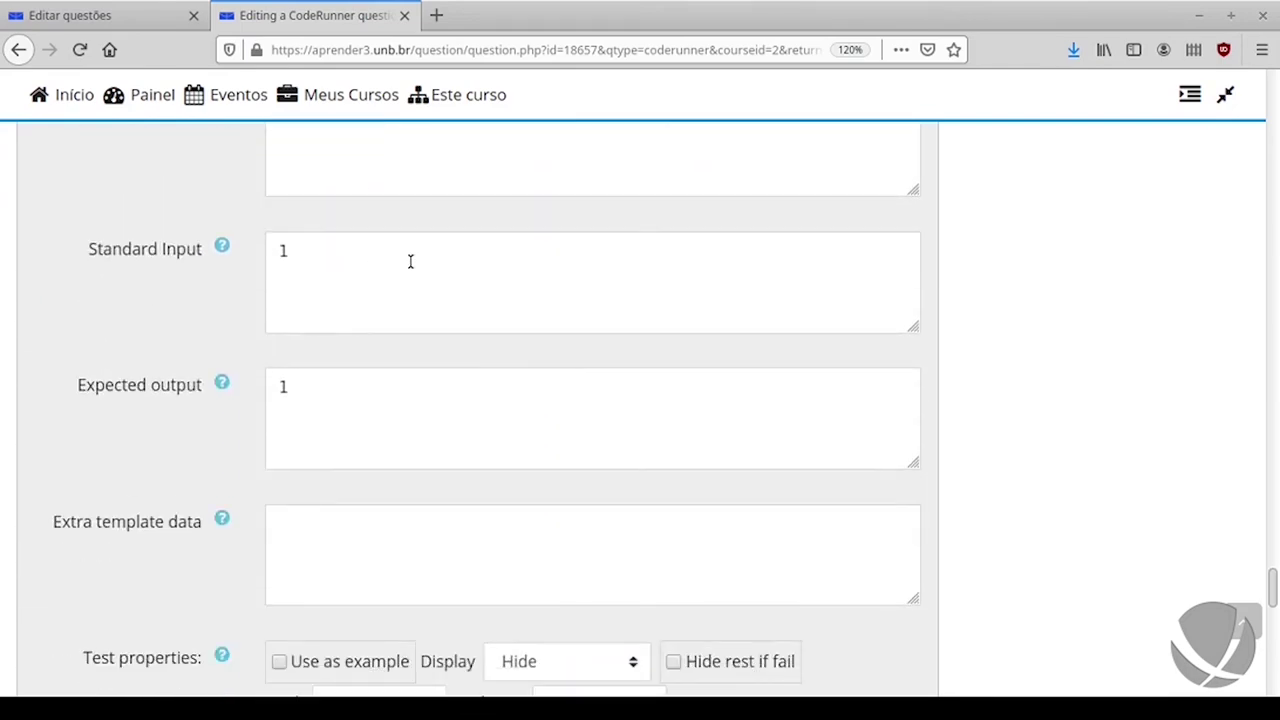
scroll(523, 335, down, 6)
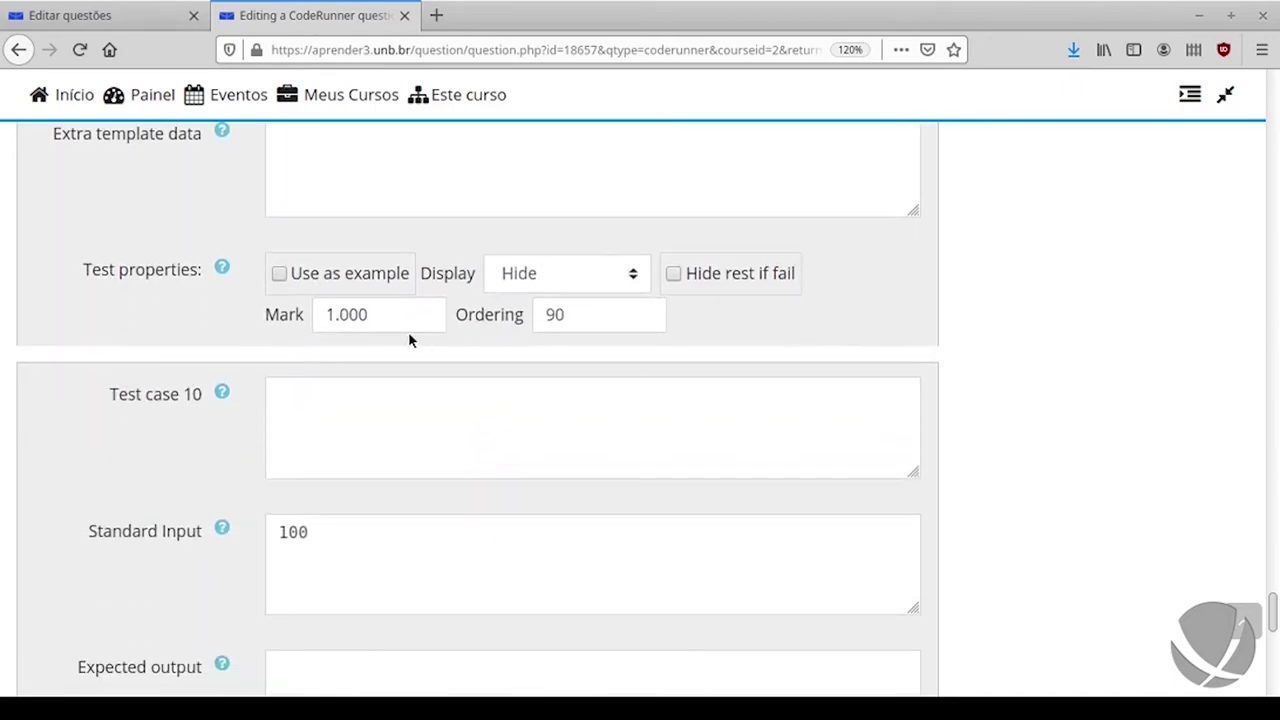
scroll(340, 444, down, 2)
scroll(450, 350, down, 2)
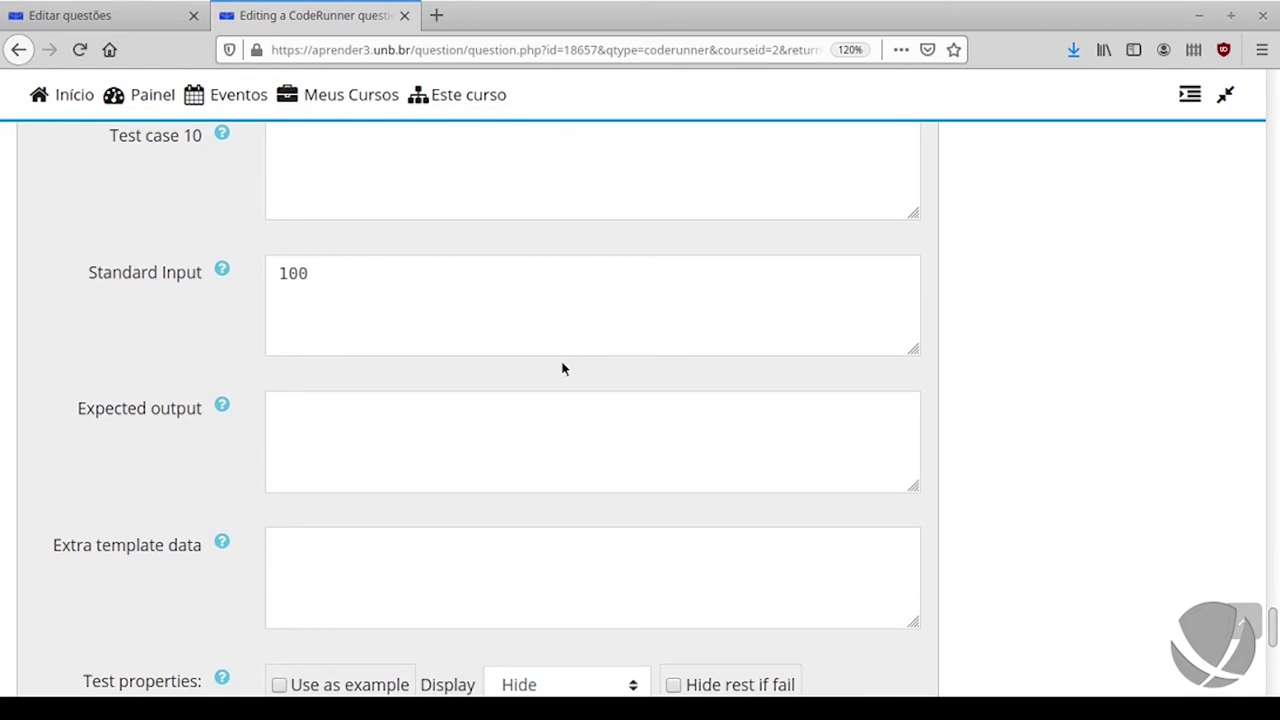
Step: Leave test case 10's expected output blank and save the question with validation while staying in the editing form
click(338, 432)
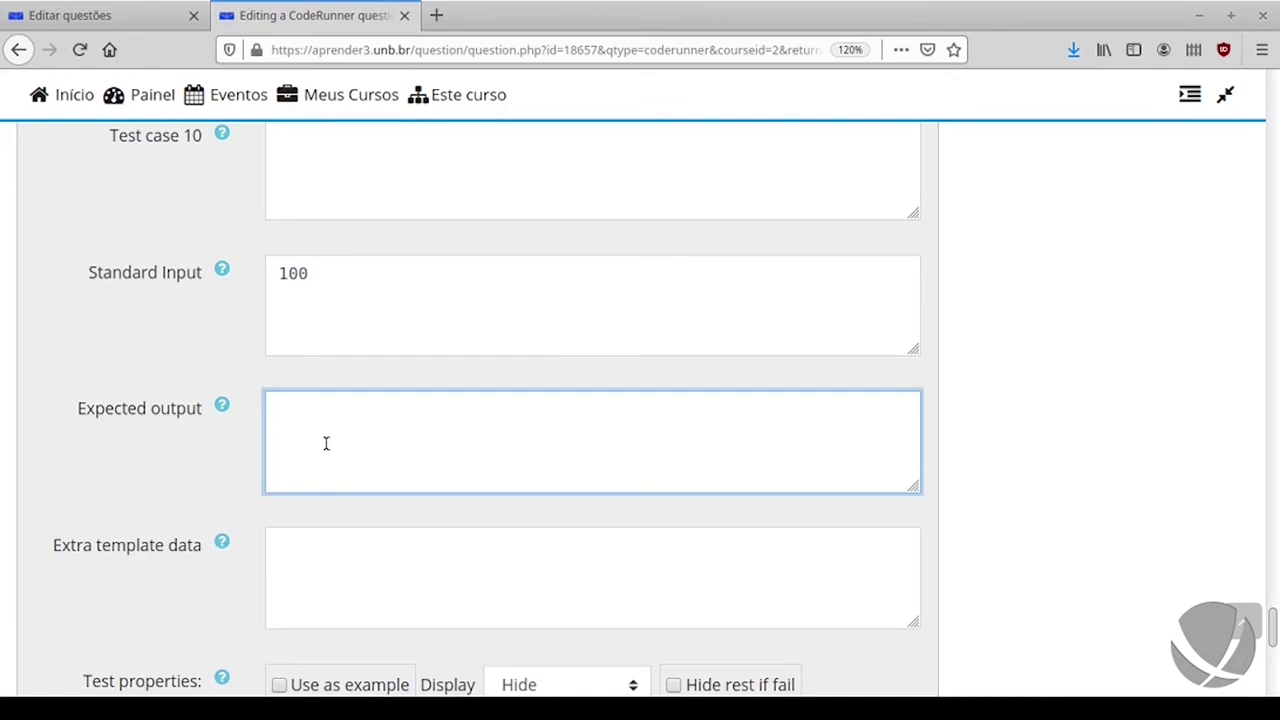
scroll(190, 380, down, 3)
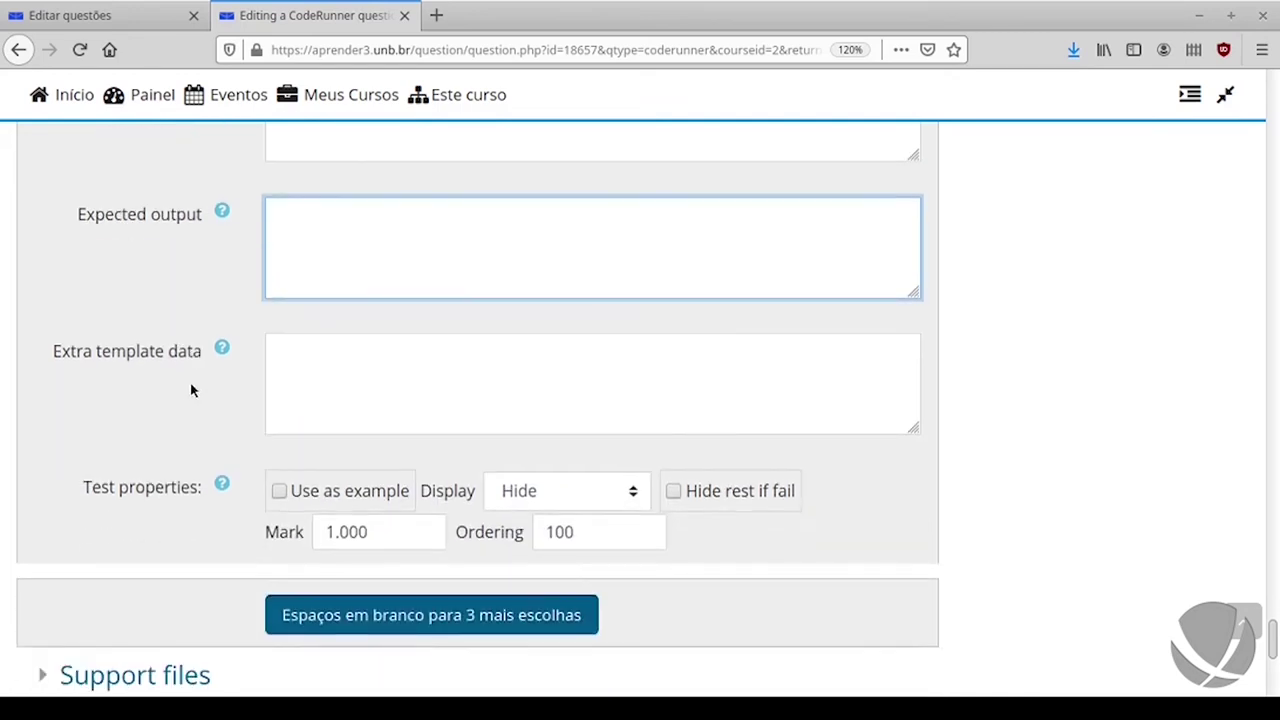
scroll(190, 388, down, 1)
scroll(520, 357, down, 6)
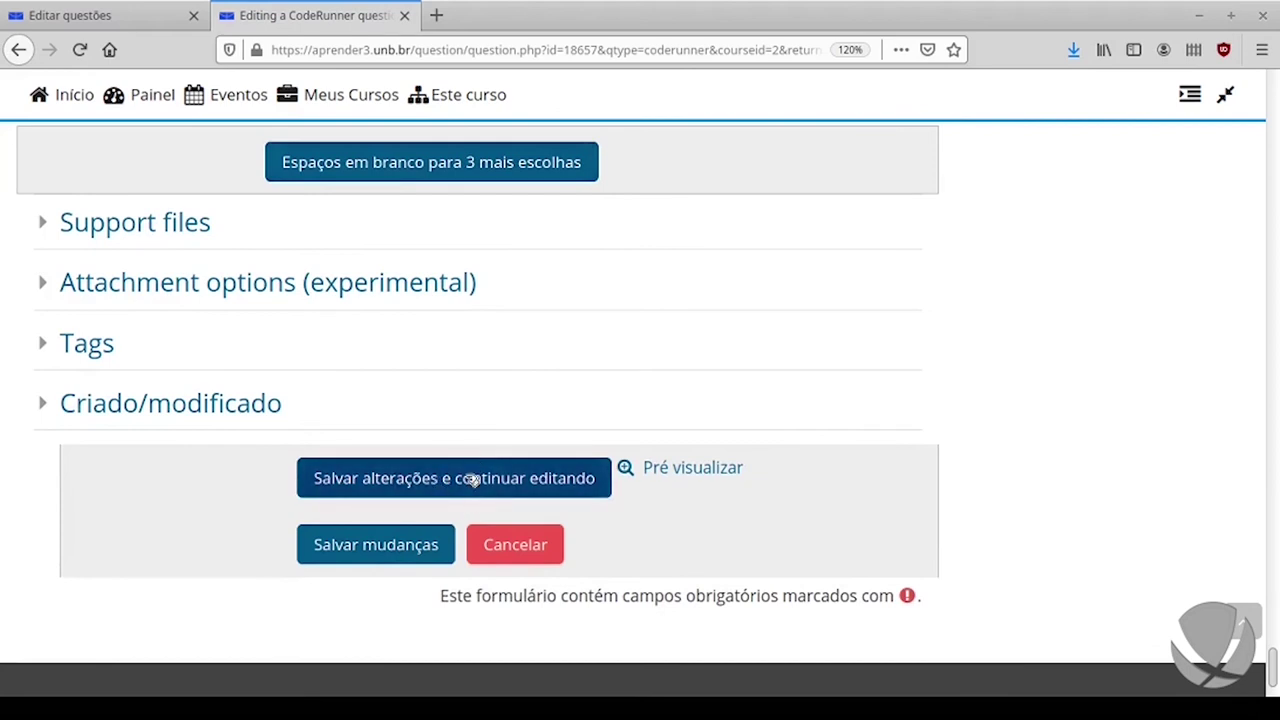
click(473, 480)
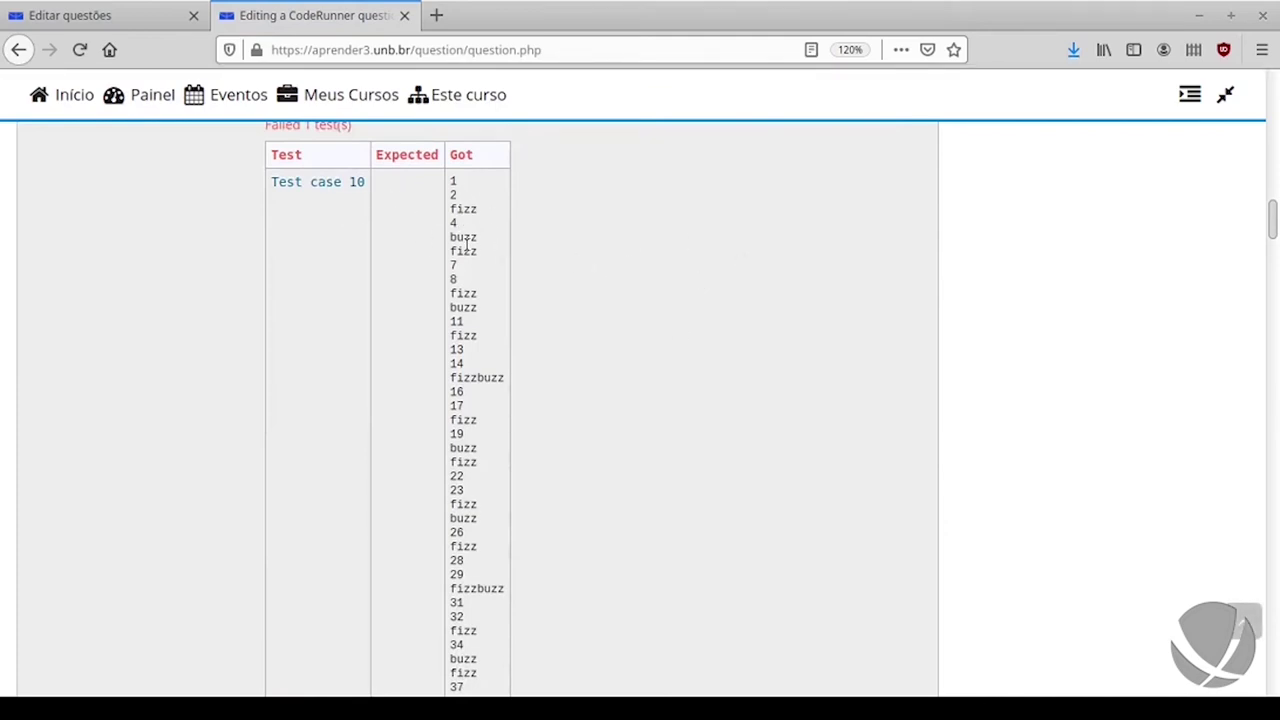
Step: Review the failed test table and replace test case 10's expected output with the actual output
scroll(485, 340, down, 10)
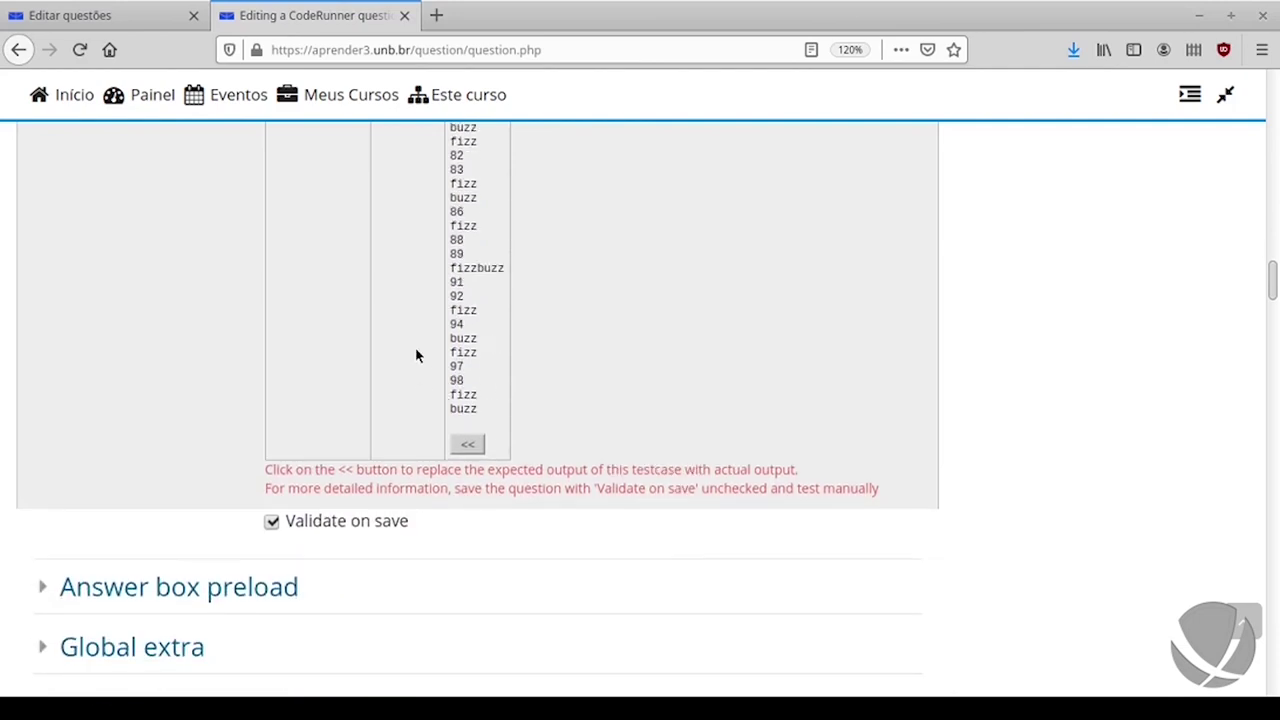
scroll(423, 240, up, 5)
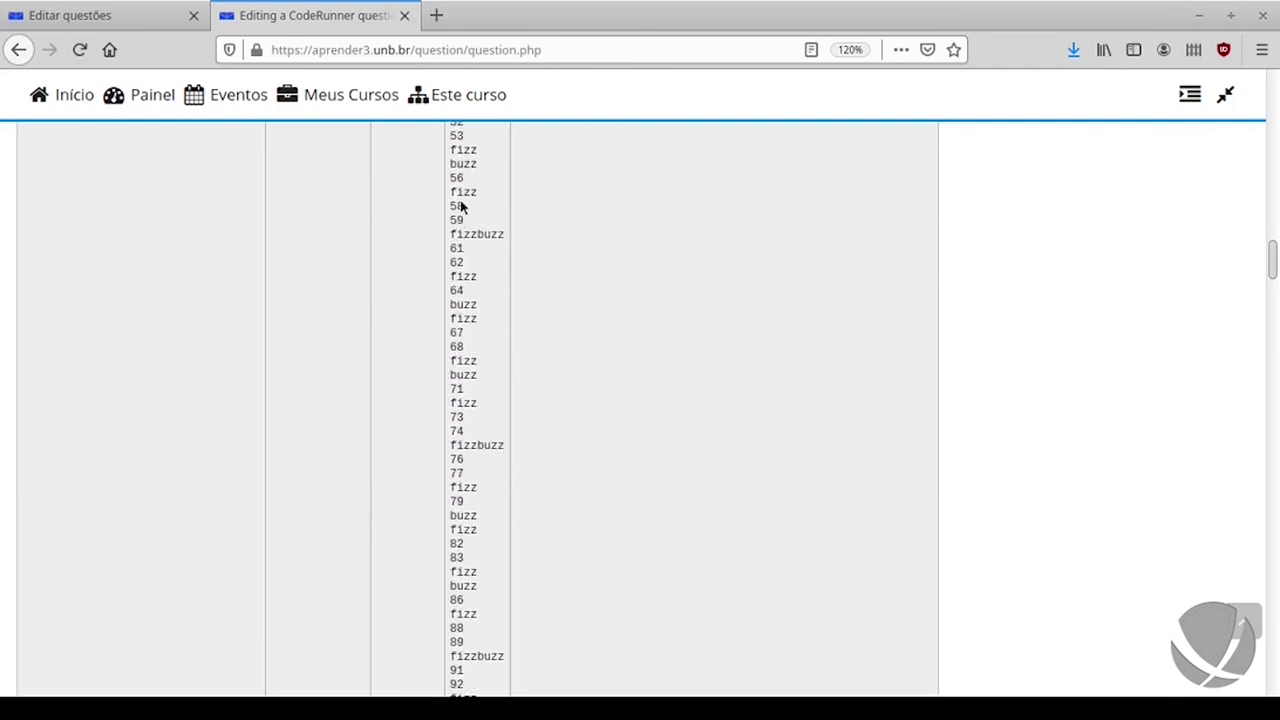
scroll(351, 242, down, 5)
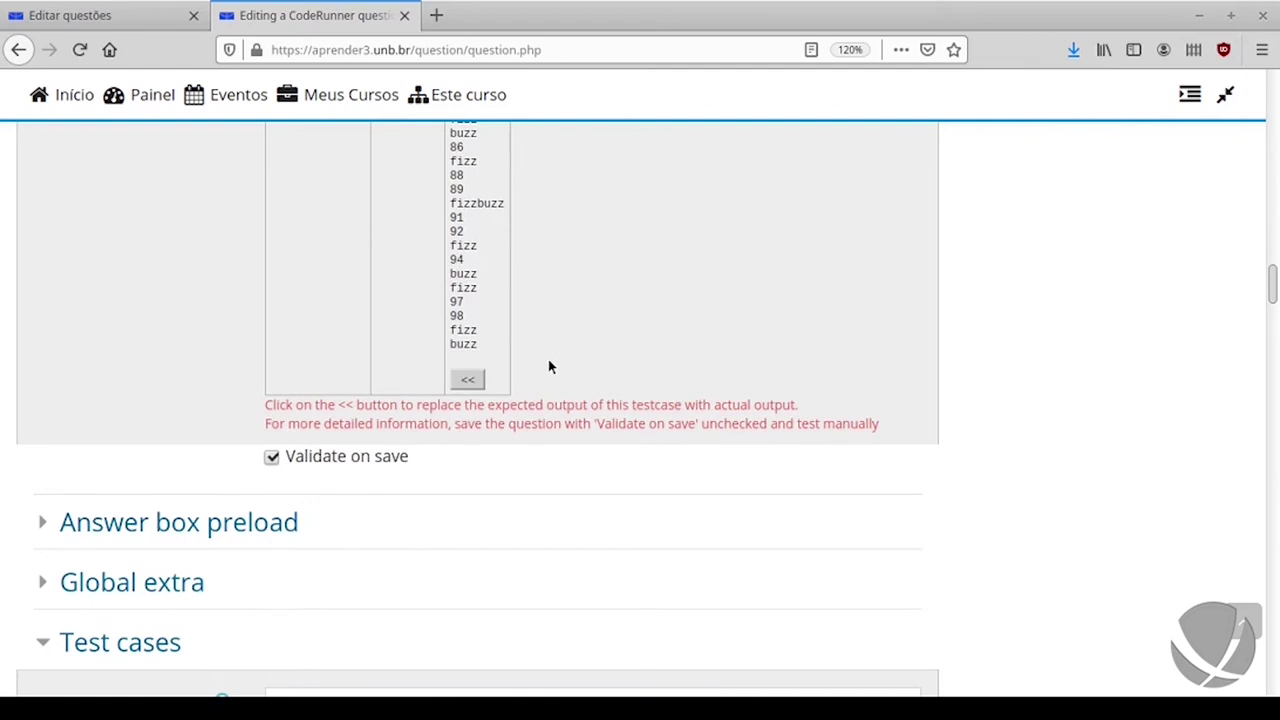
click(468, 380)
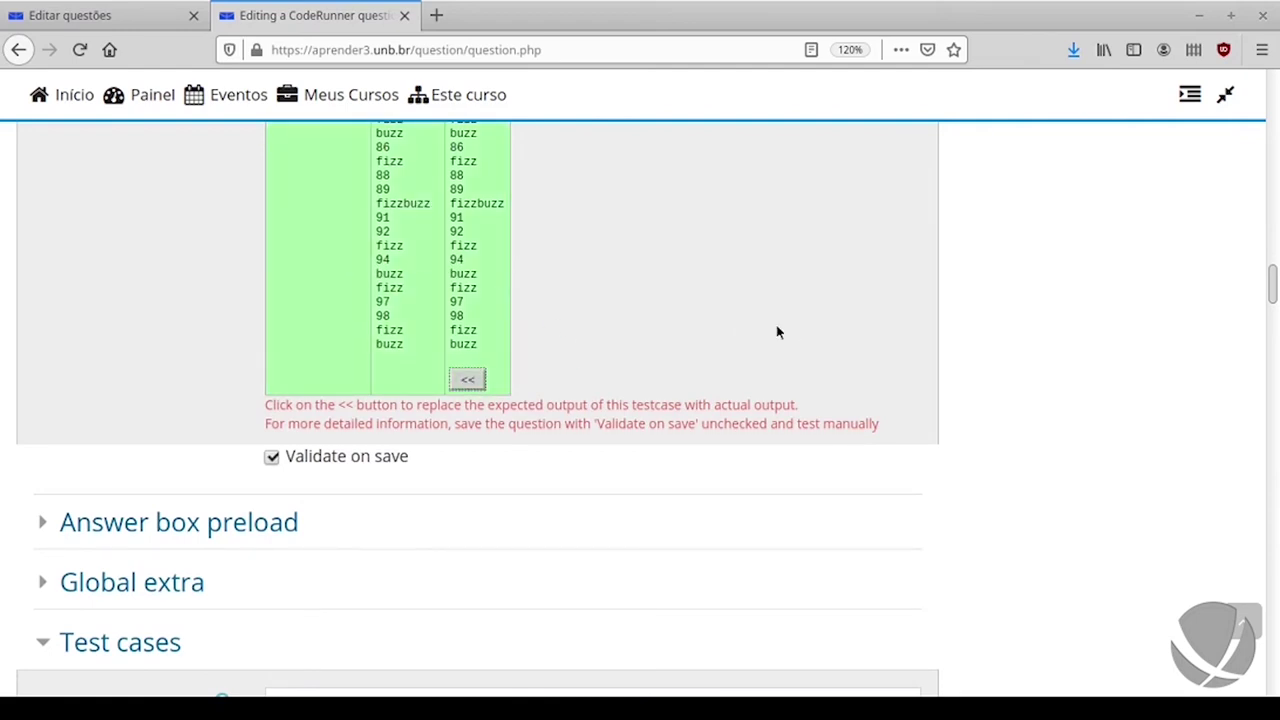
Step: Check the expected output filled in for test case 10 through to its last line, along with its test properties
scroll(486, 306, up, 5)
scroll(537, 317, down, 10)
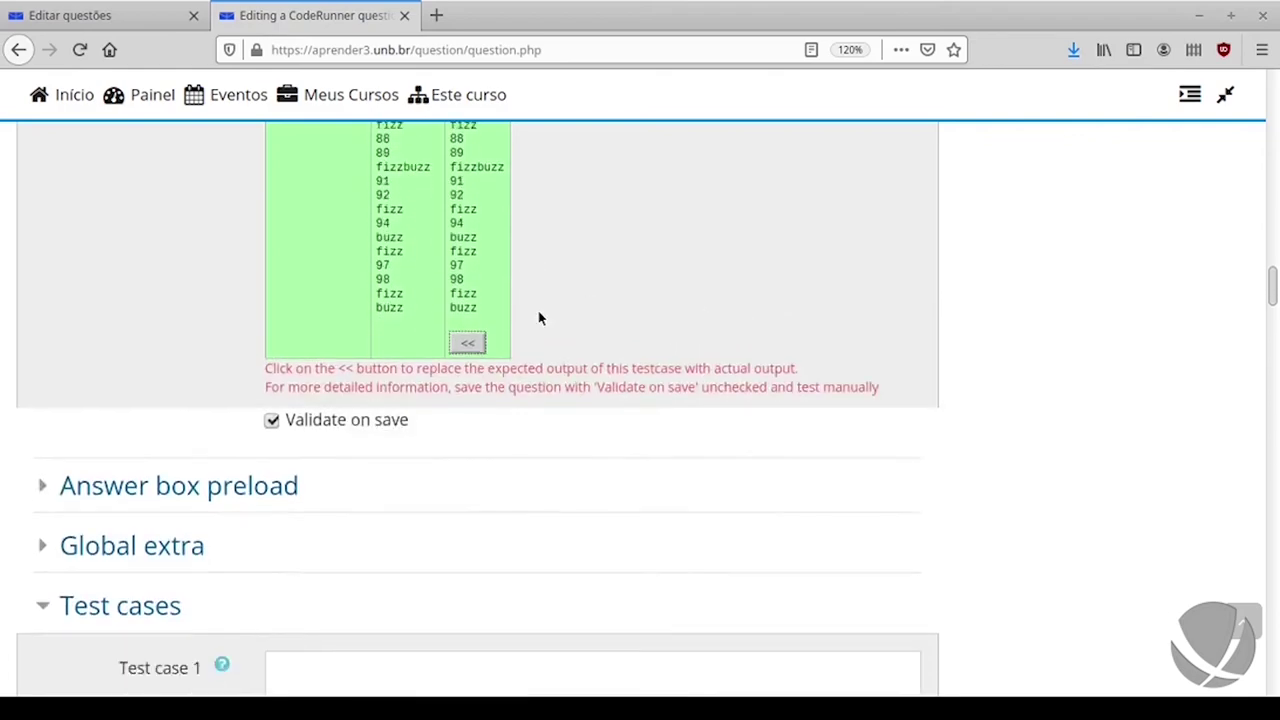
scroll(1273, 317, down, 20)
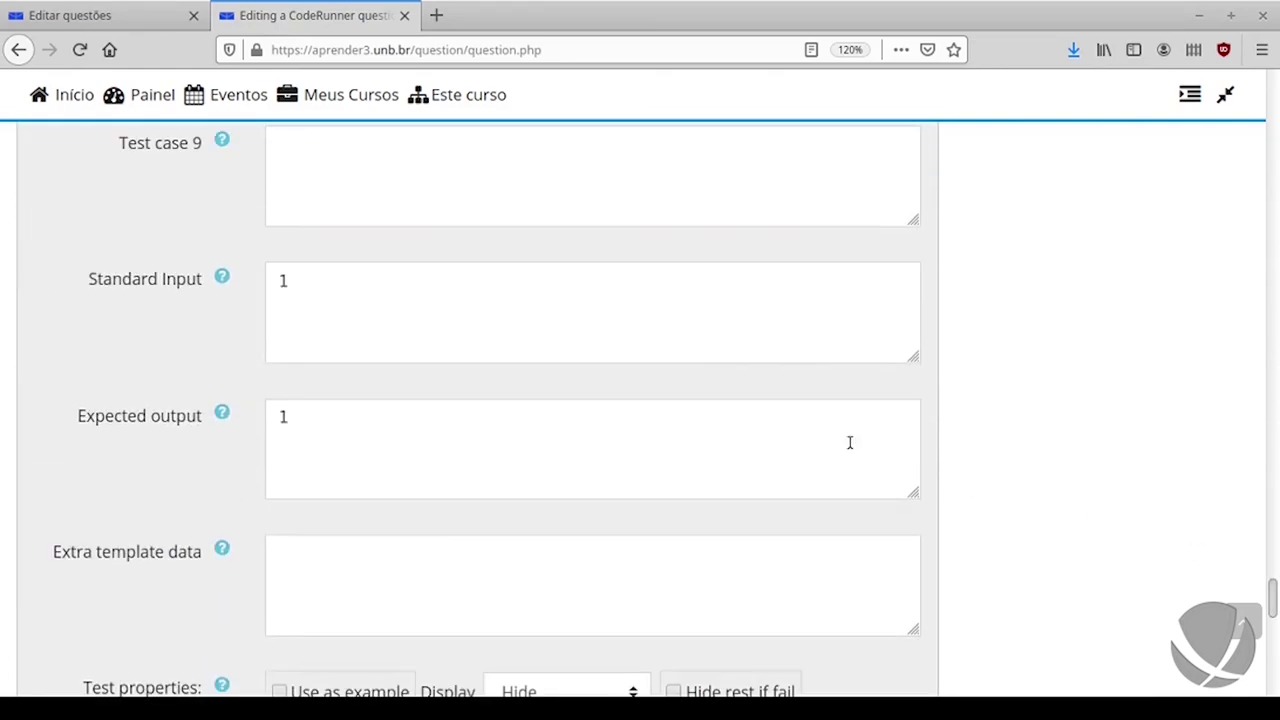
scroll(541, 311, up, 5)
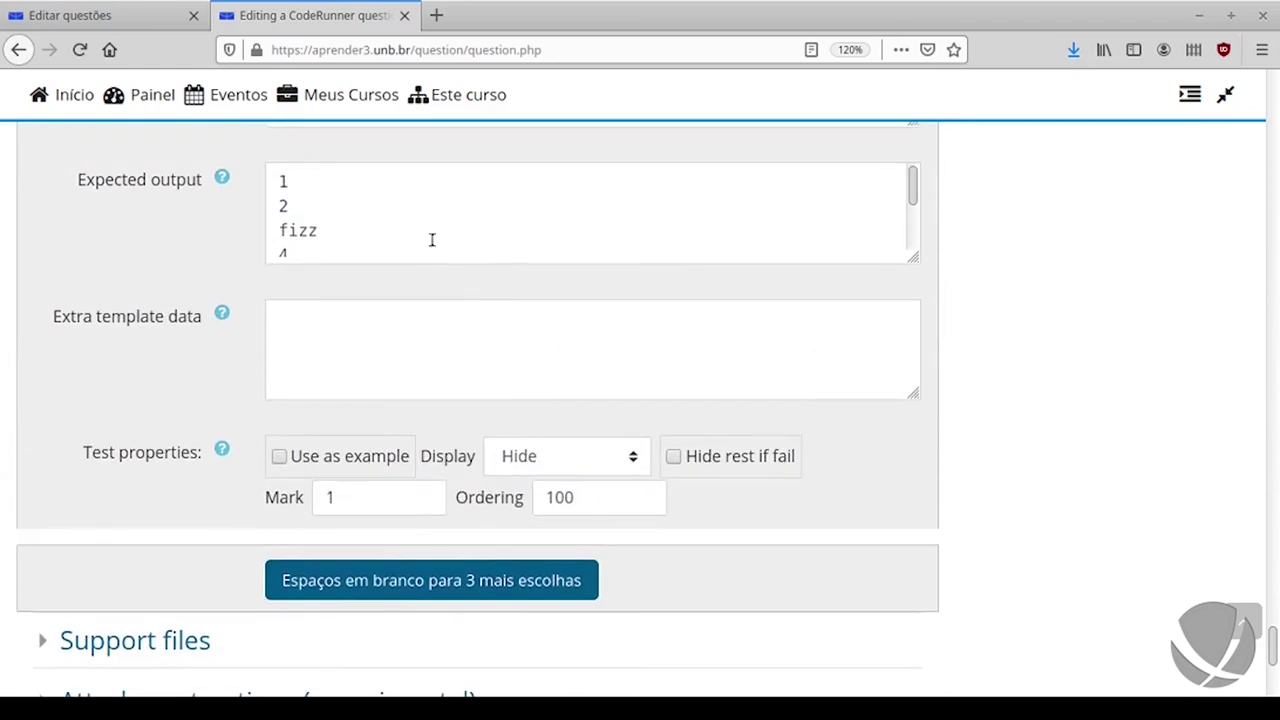
click(327, 266)
scroll(340, 275, down, 4)
click(352, 269)
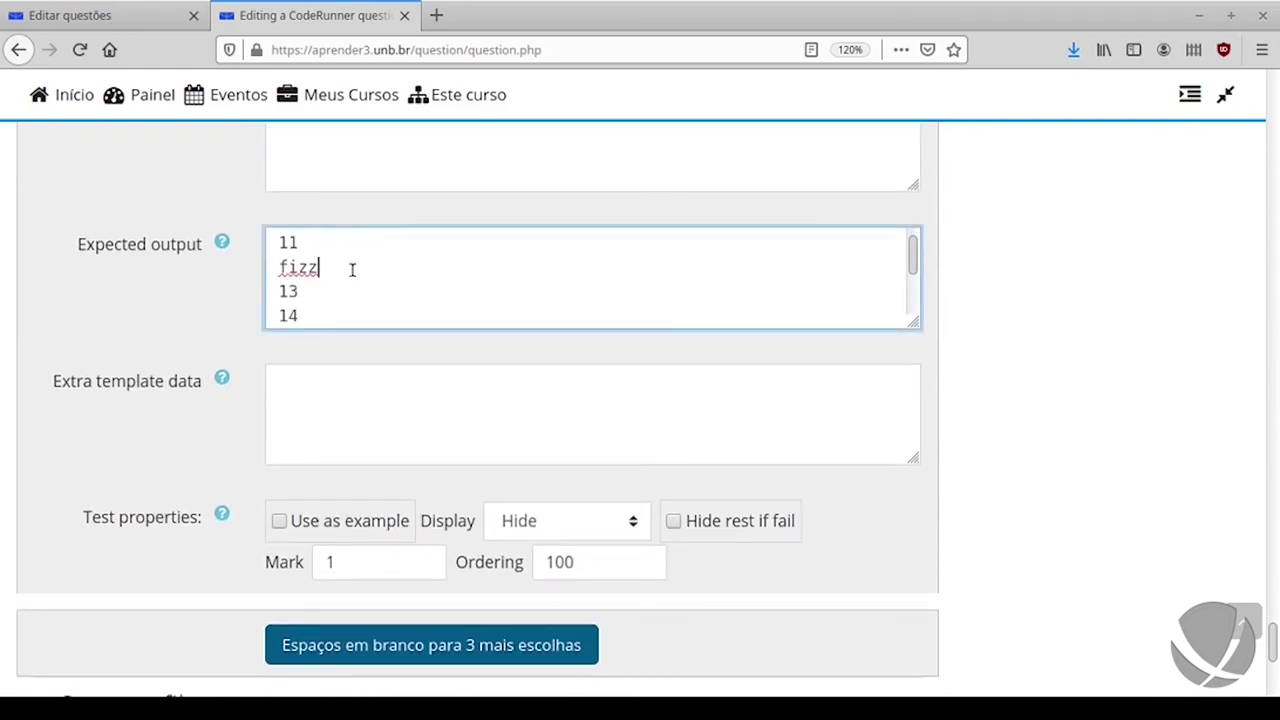
key(ctrl+End)
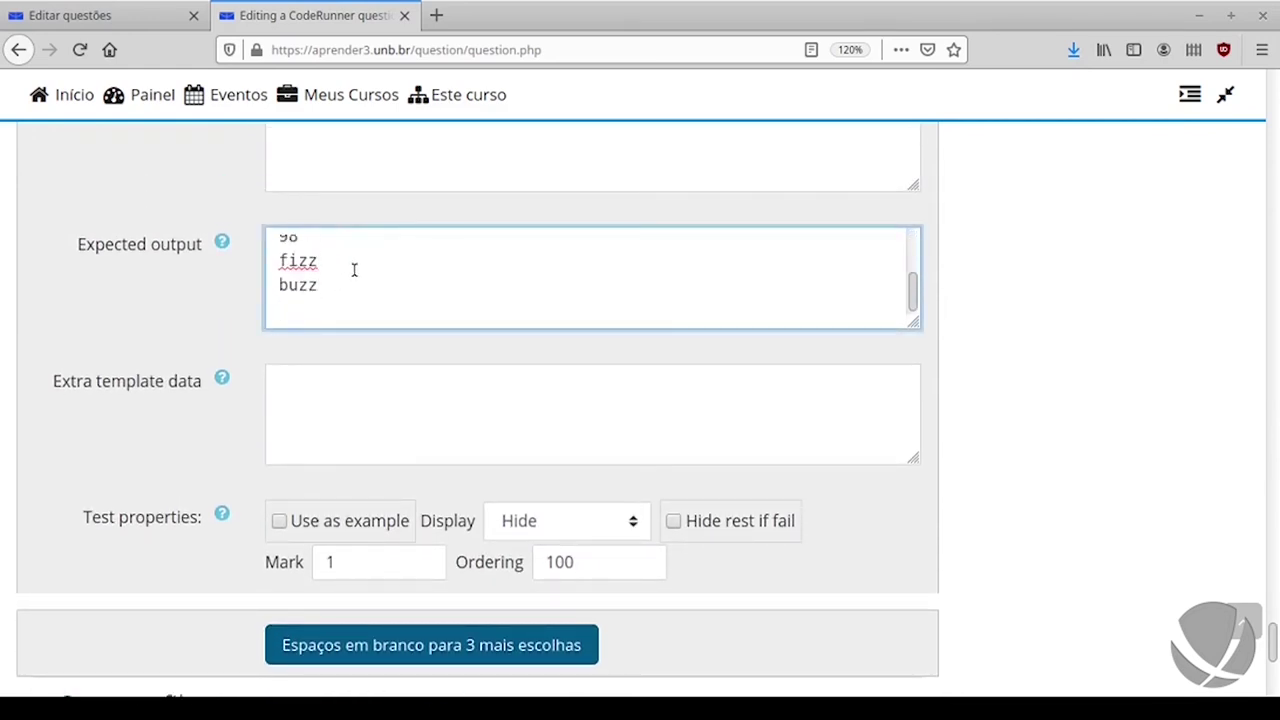
scroll(352, 270, up, 1)
scroll(330, 275, down, 1)
scroll(188, 347, down, 5)
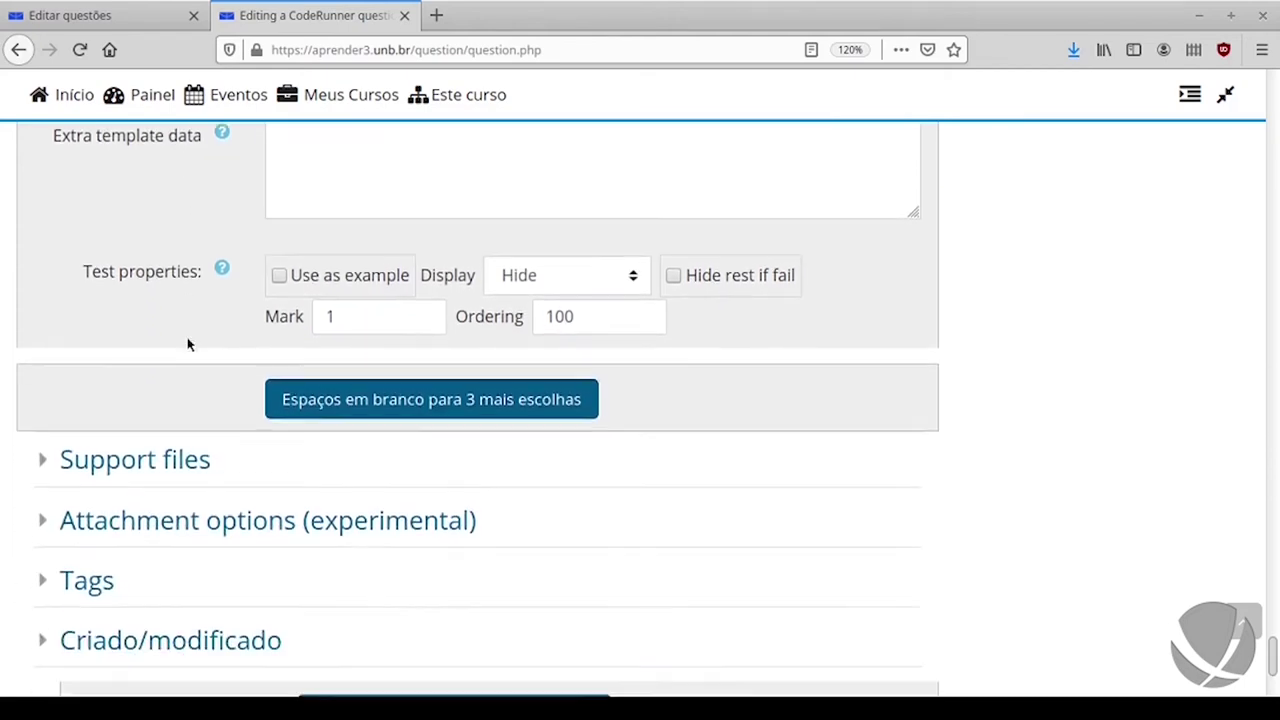
Step: Expand the question's tags to check them, and save the changes to the question
scroll(166, 380, down, 2)
click(94, 437)
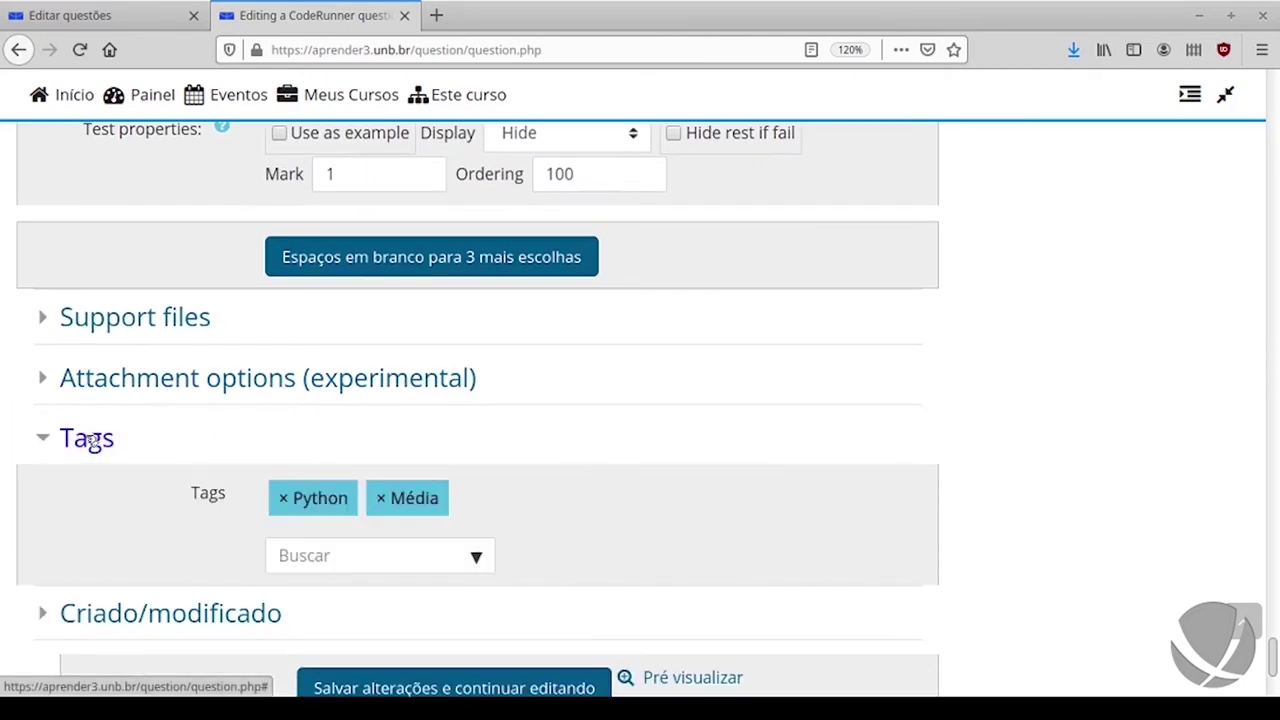
scroll(525, 427, down, 3)
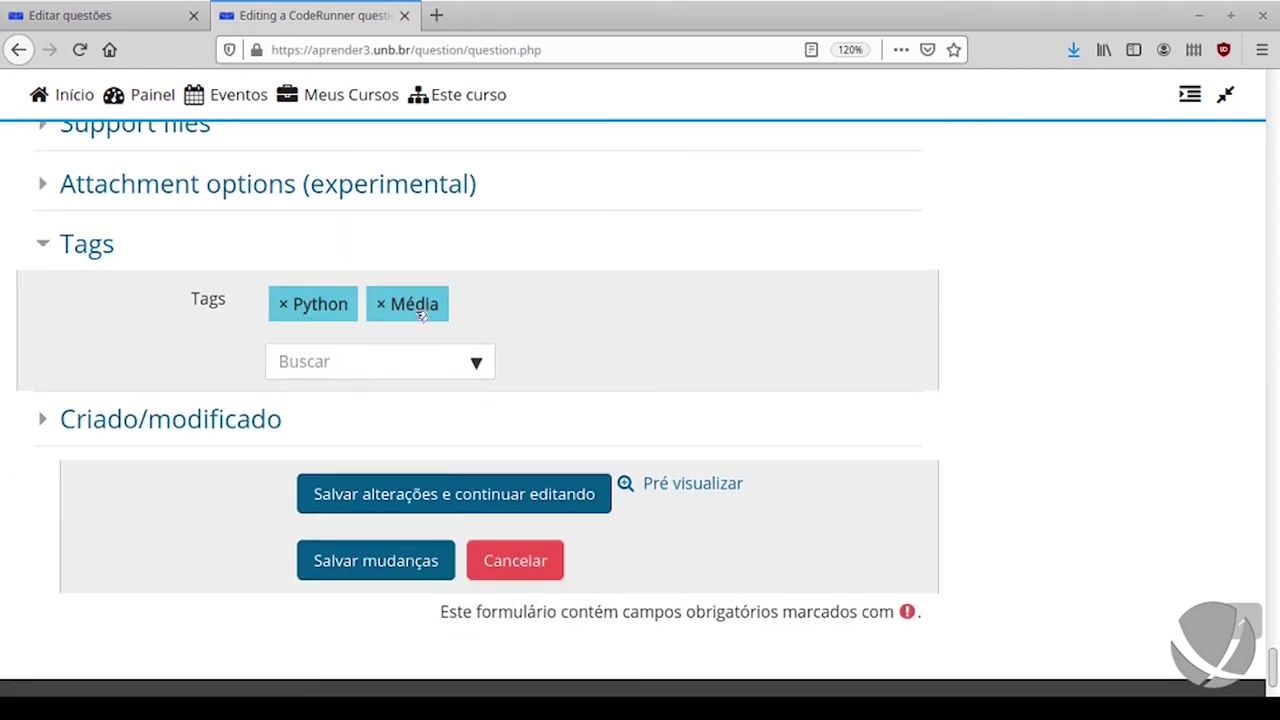
click(425, 563)
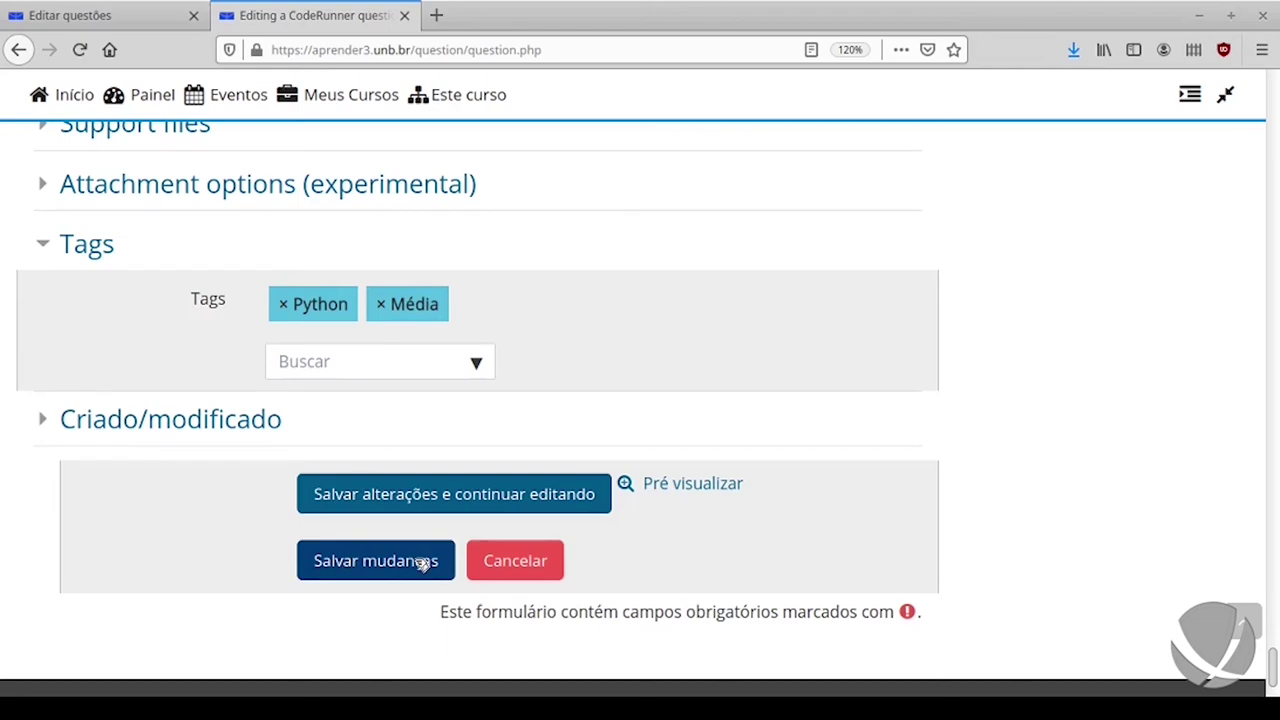
mouse_move(480, 365)
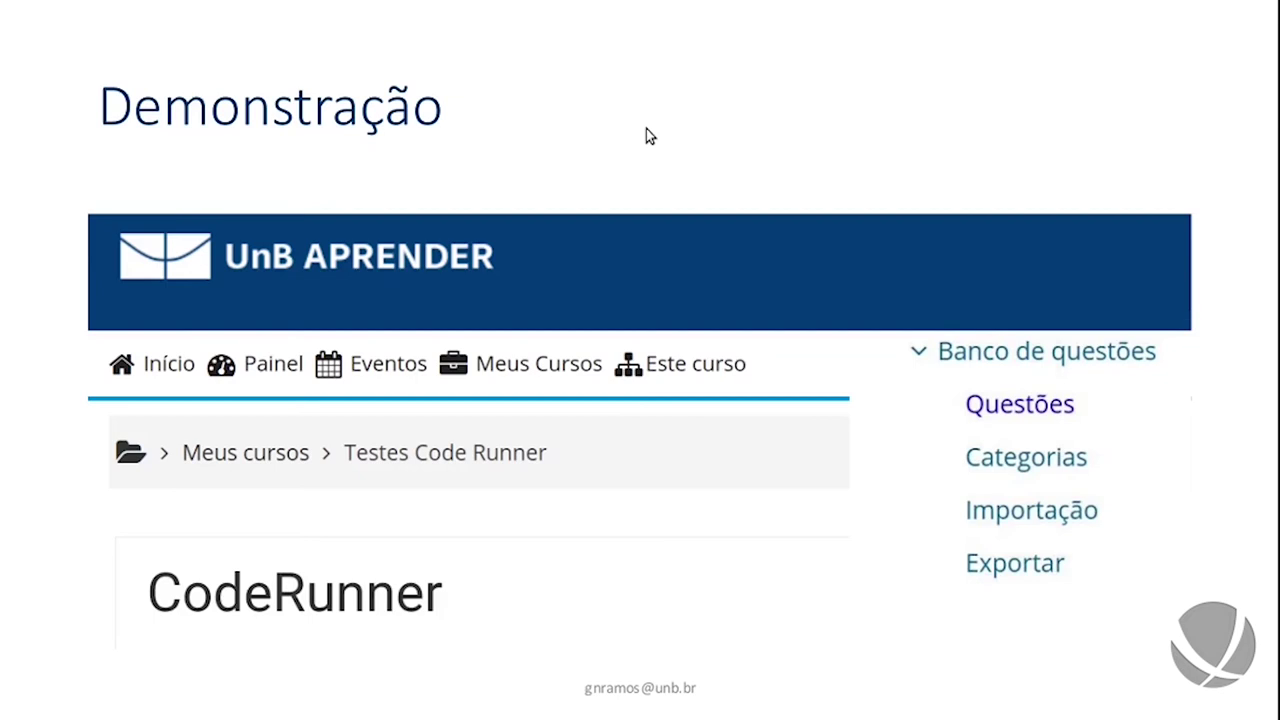
key(Right)
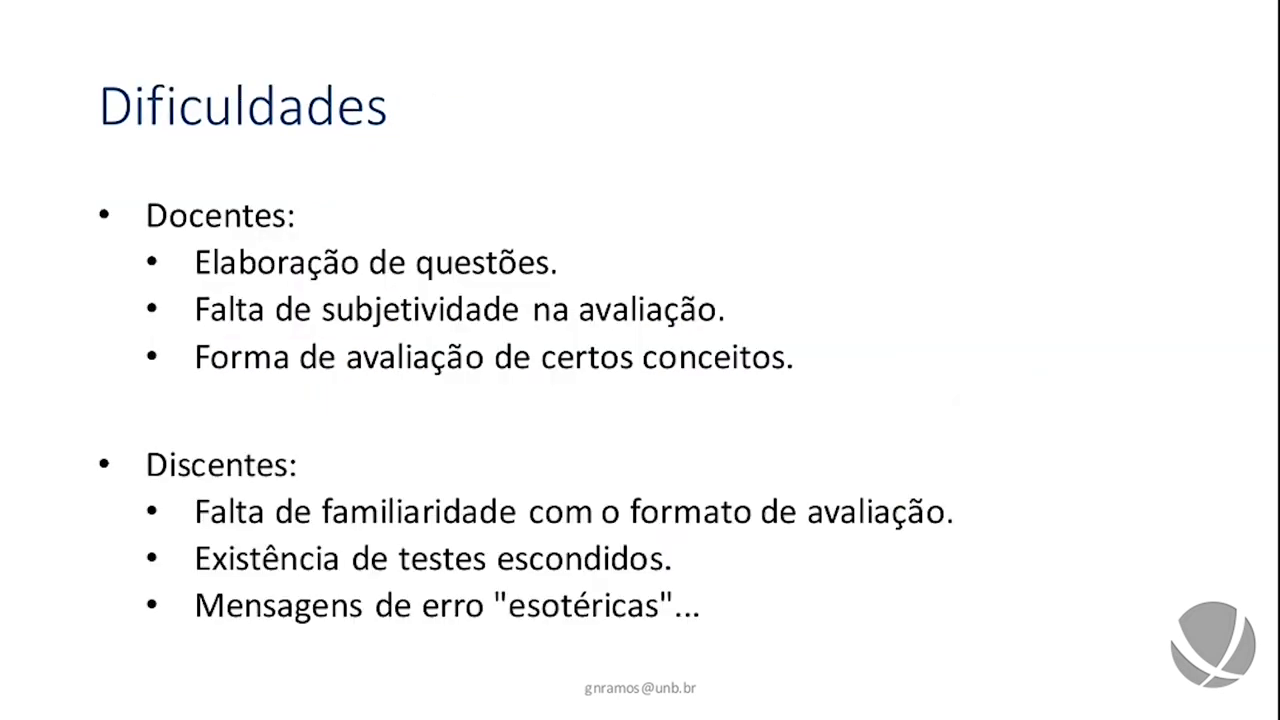